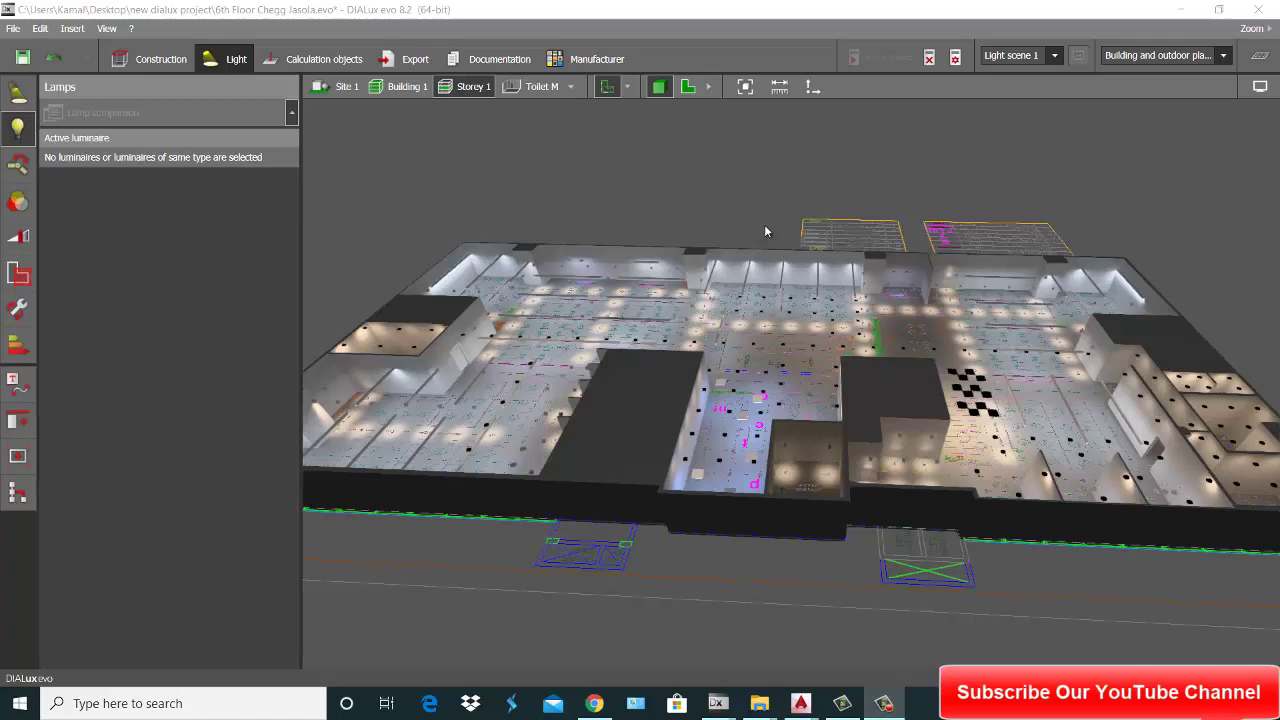
- Zoom in and out on the lit 6th Floor Chegg Jasola storey in the 3D view
scroll(710, 257, "up", 5)
scroll(698, 290, "up", 2)
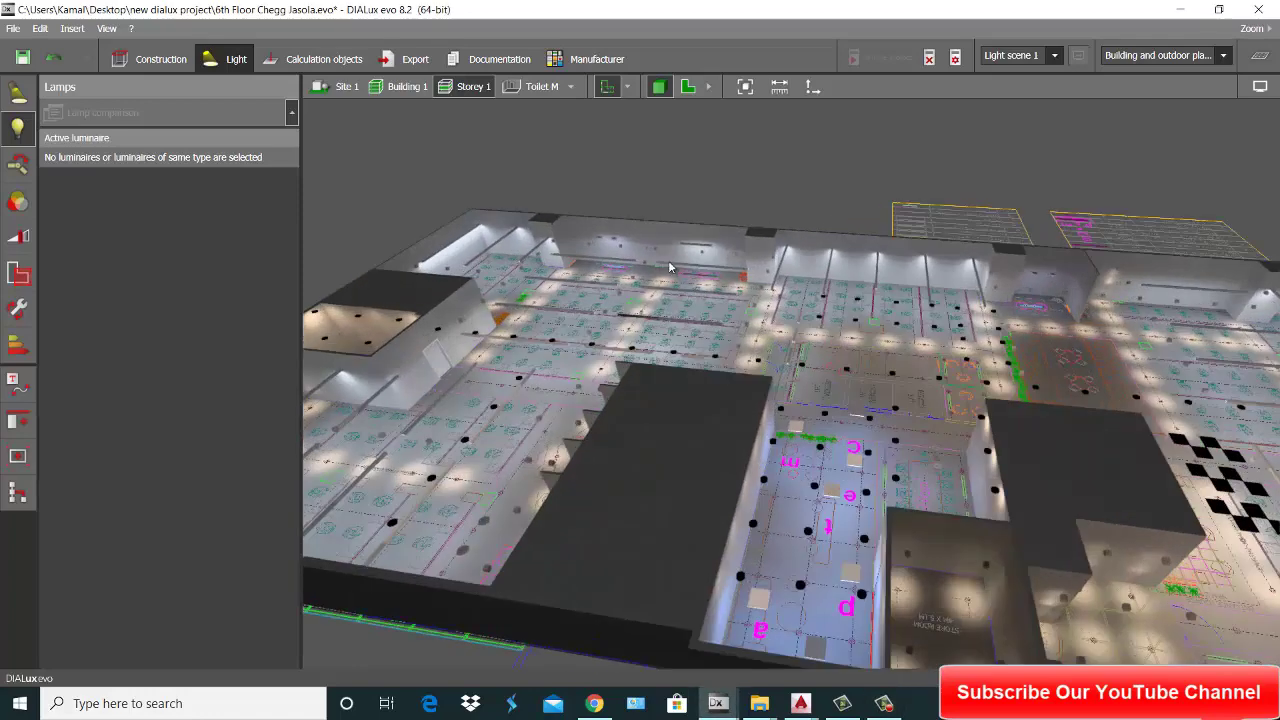
scroll(642, 204, "down", 2)
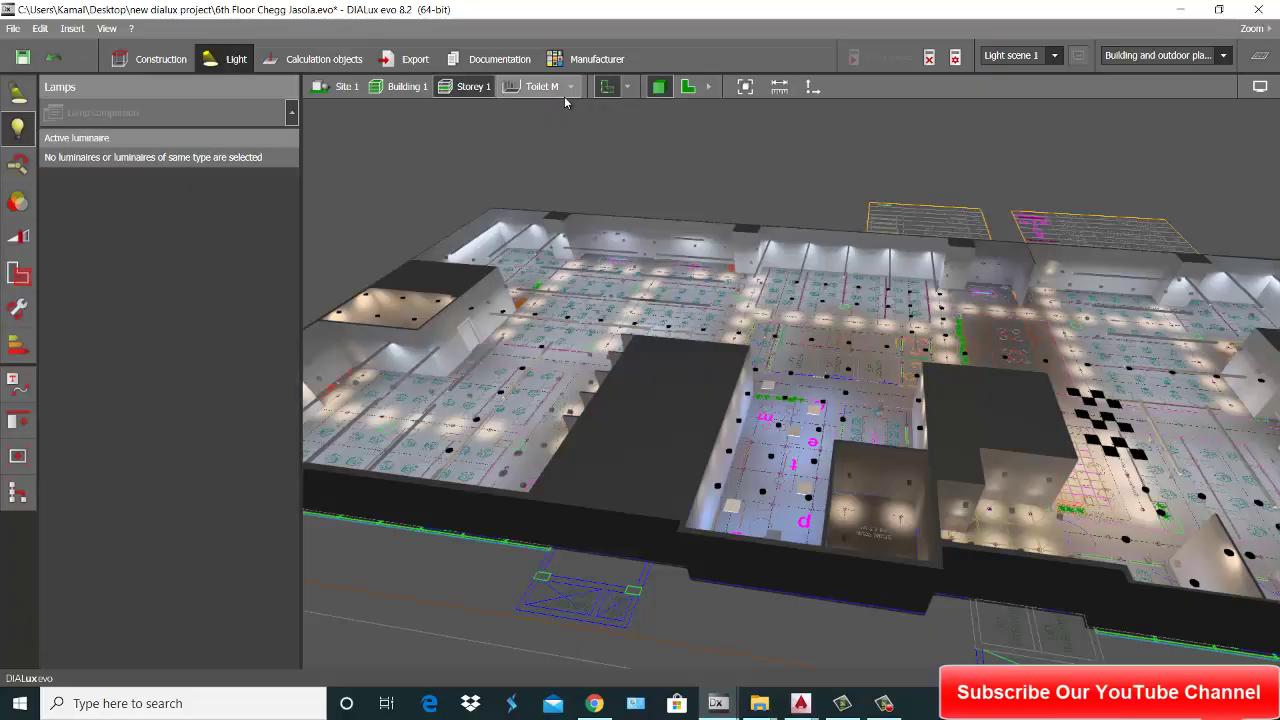
left_click(687, 88)
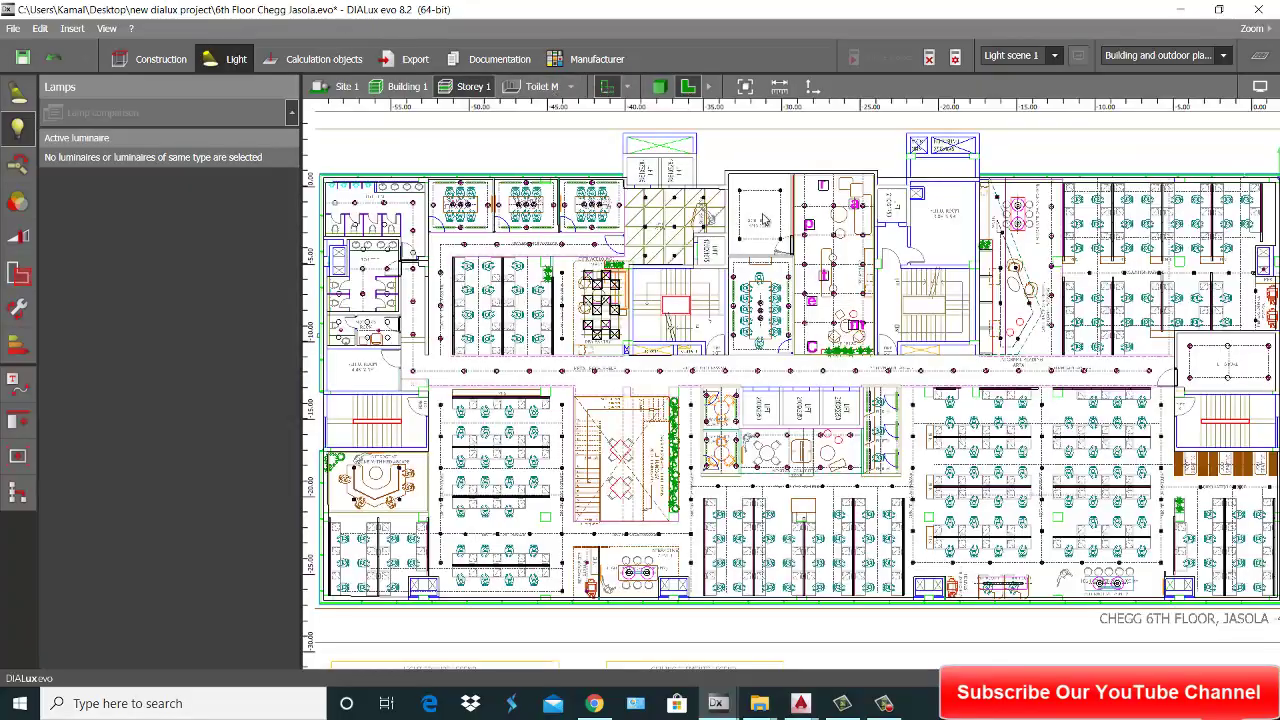
scroll(463, 498, "up", 5)
scroll(463, 498, "up", 3)
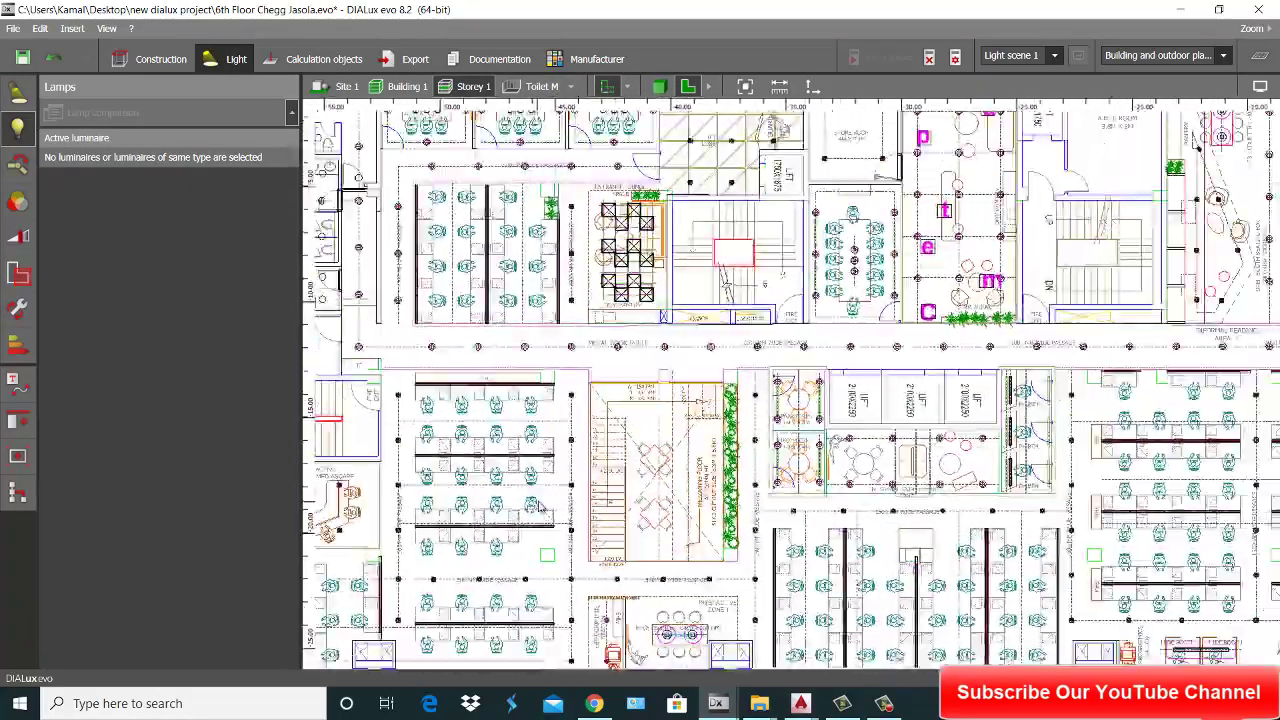
scroll(577, 412, "down", 3)
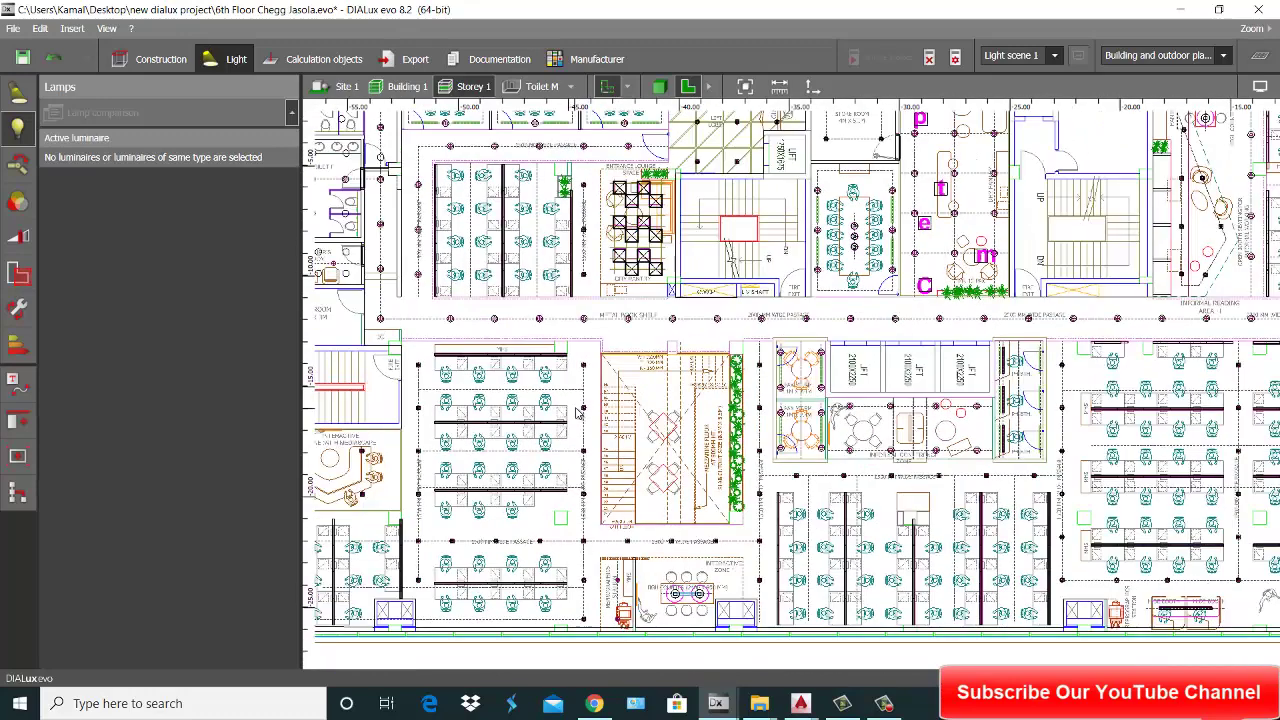
scroll(588, 397, "up", 2)
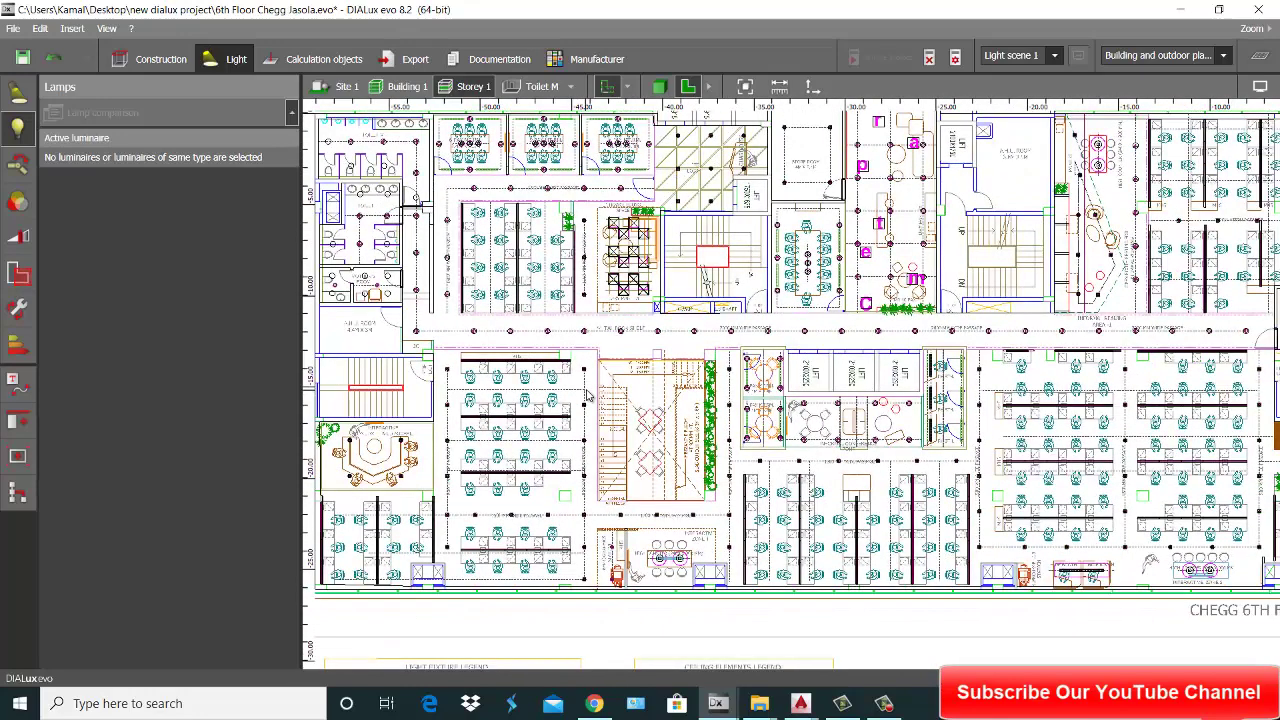
scroll(588, 397, "down", 1)
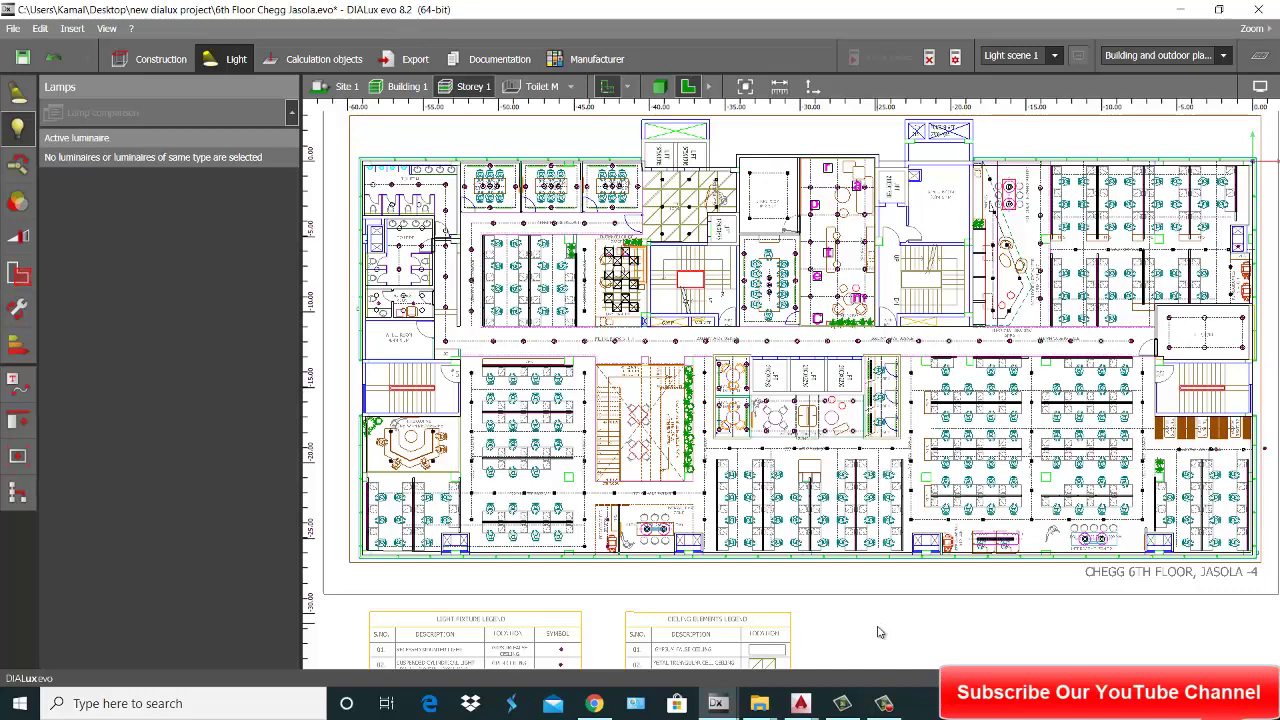
mouse_move(800, 707)
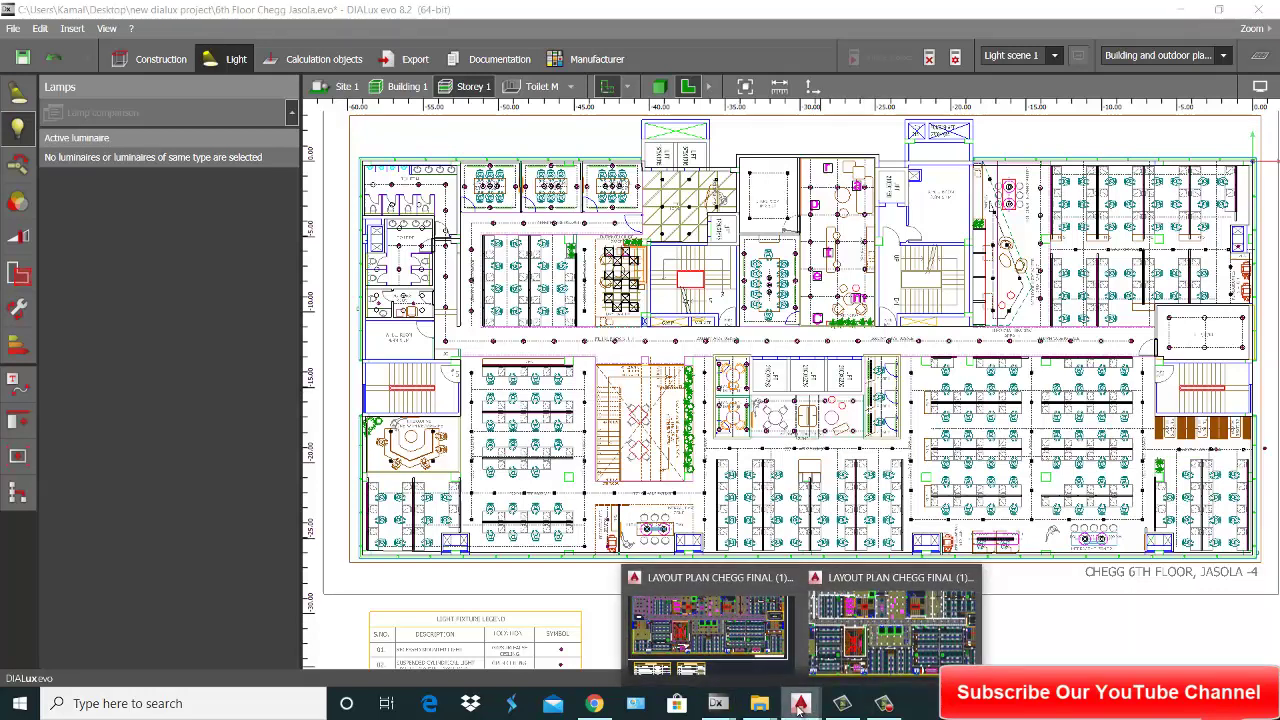
left_click(890, 612)
scroll(630, 483, "up", 3)
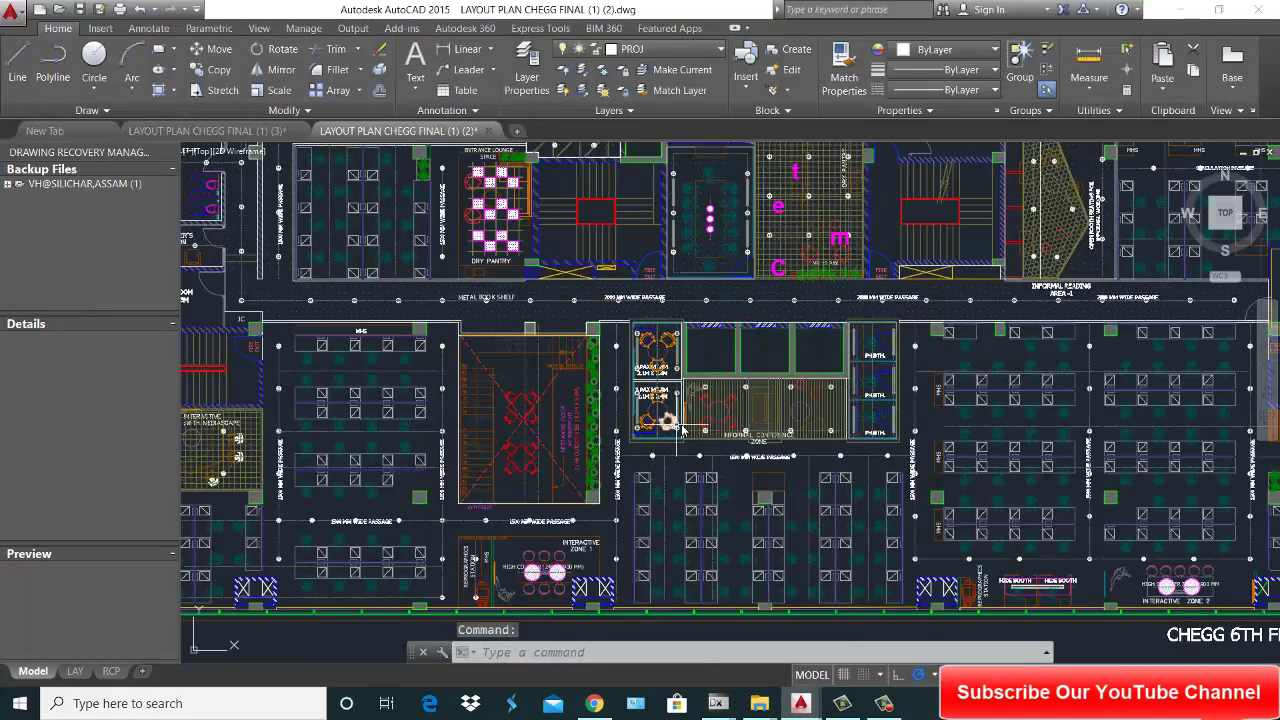
scroll(706, 440, "down", 6)
scroll(706, 440, "up", 3)
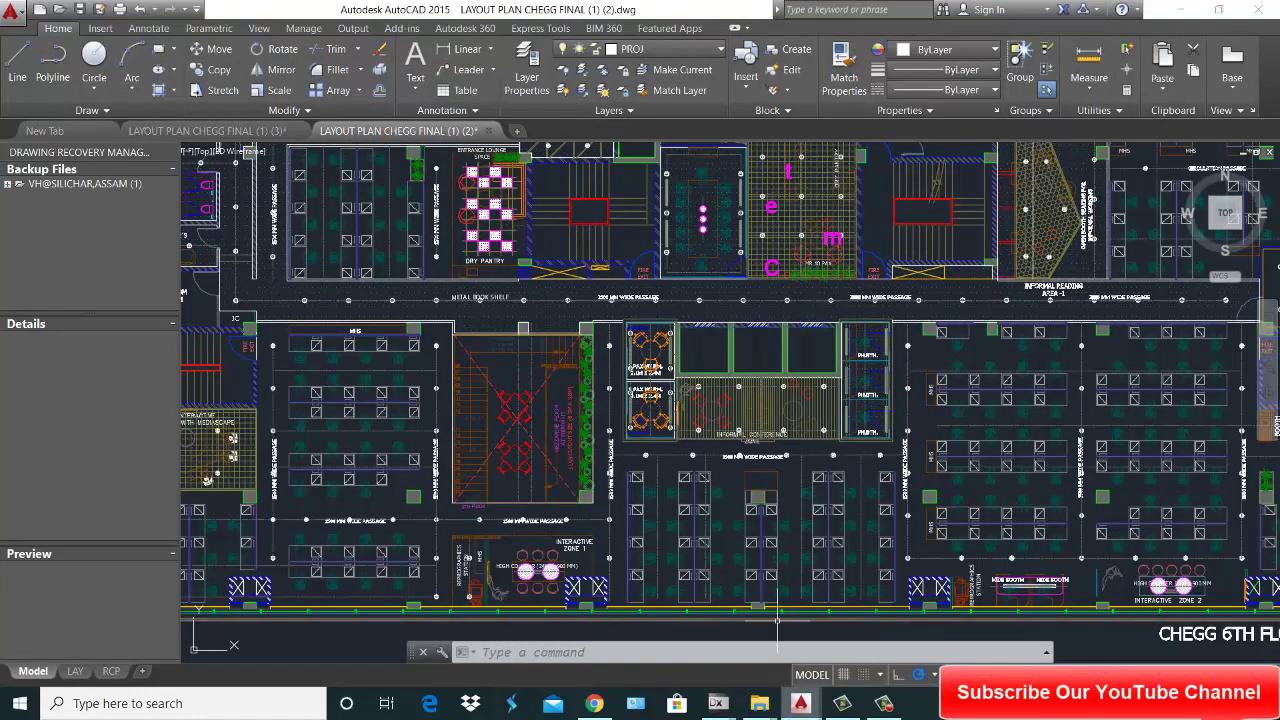
- Zoom into the DIALux plan, then bring up the AutoCAD drawing LAYOUT PLAN CHEGG FINAL (1) (2)
mouse_move(718, 705)
left_click(810, 648)
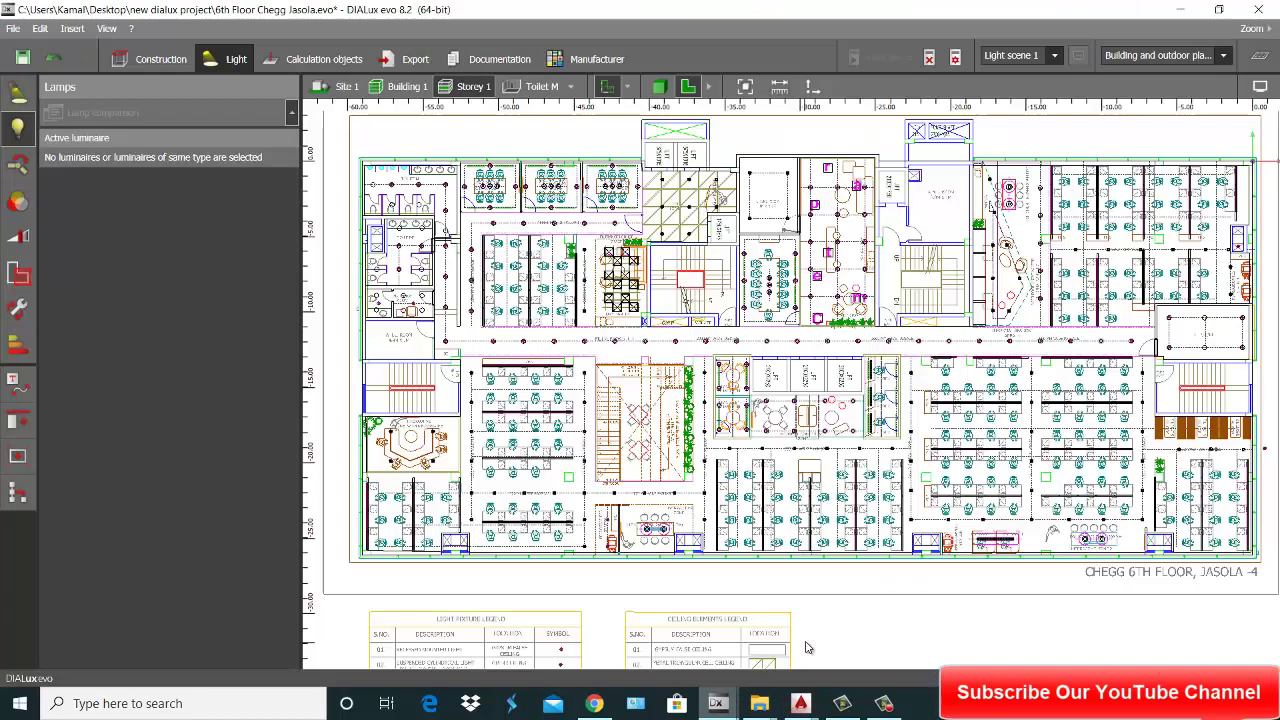
scroll(668, 268, "up", 2)
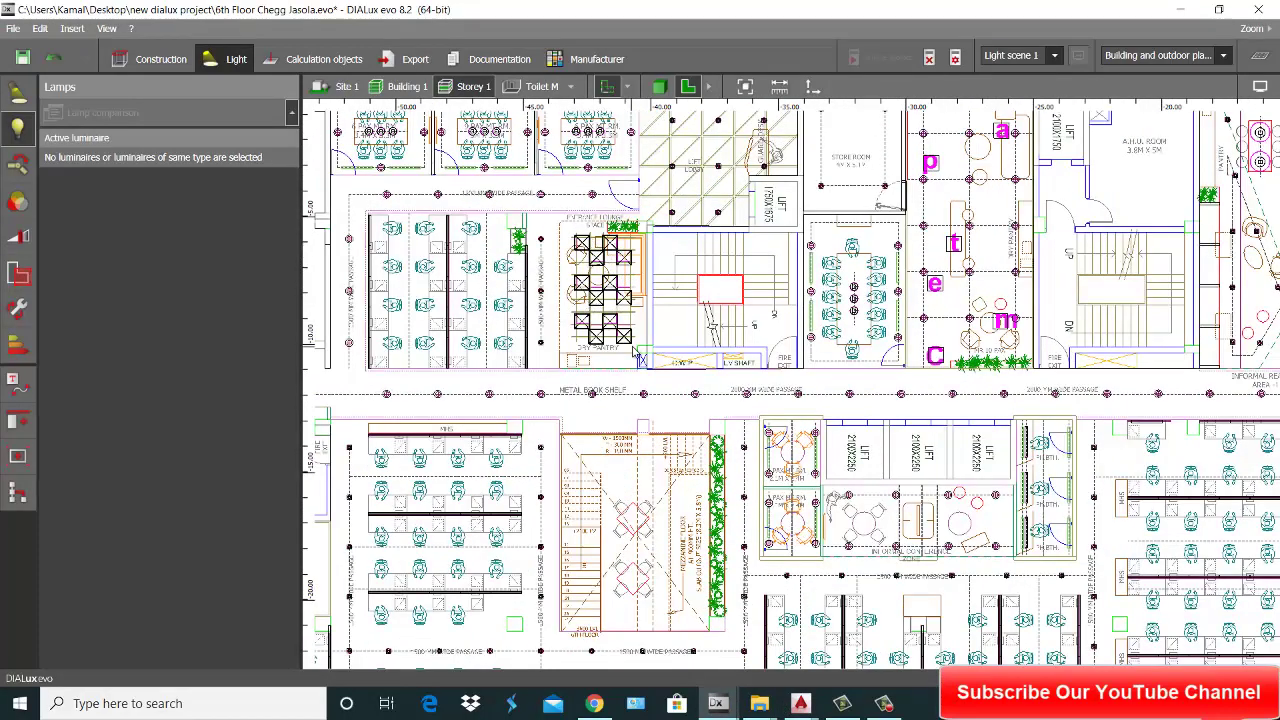
scroll(636, 355, "down", 2)
left_click(800, 703)
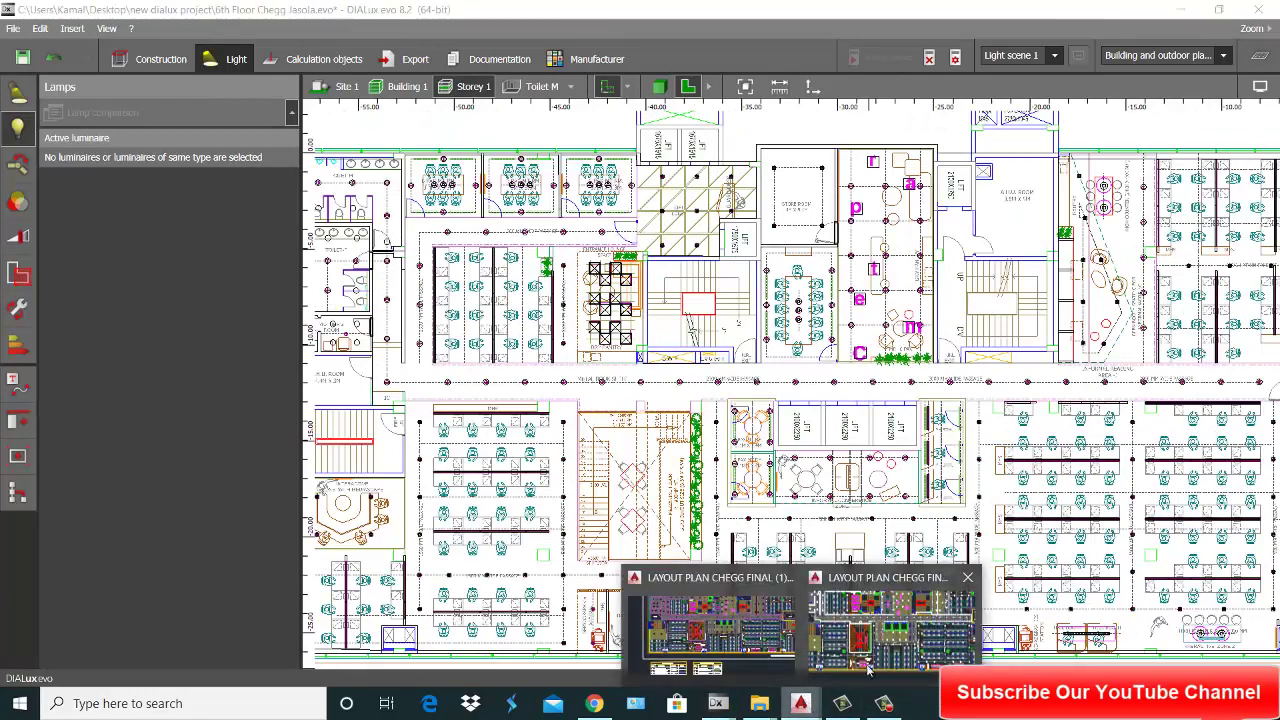
left_click(868, 668)
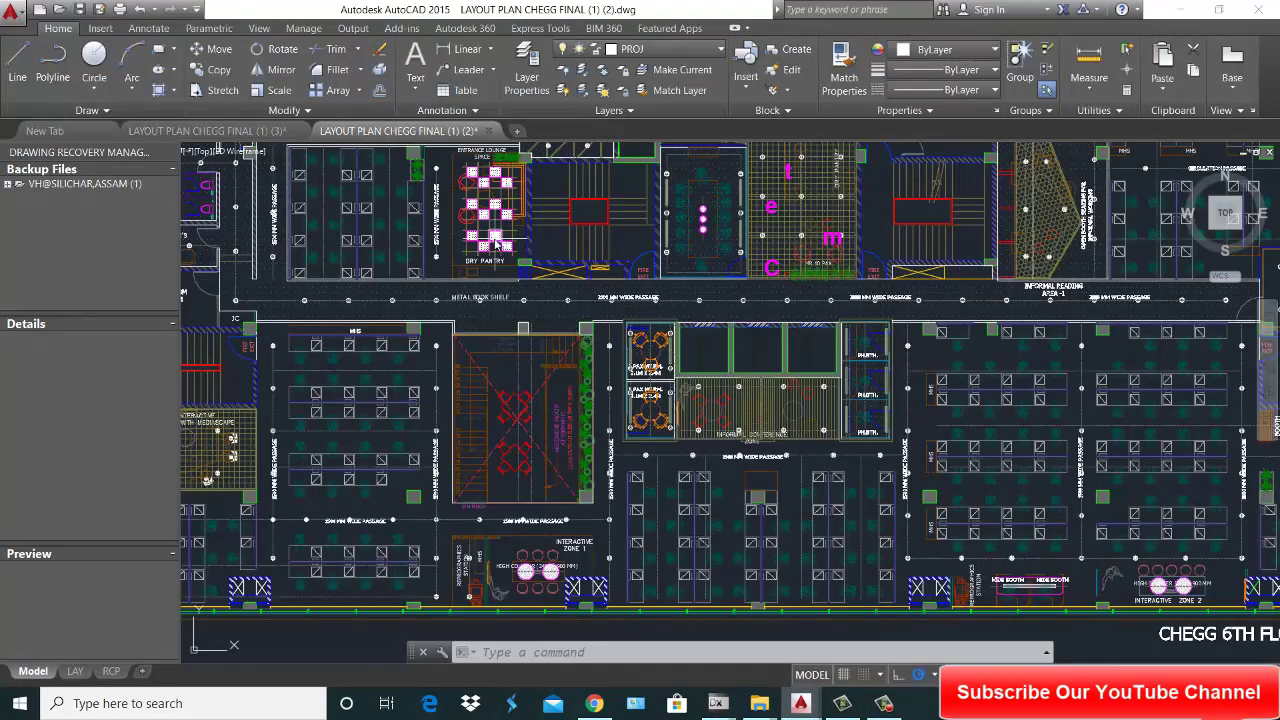
- Zoom the (1) (2) drawing, then switch to (1) (3) and pan toward the entrance lounge
scroll(540, 265, "down", 6)
scroll(579, 271, "up", 8)
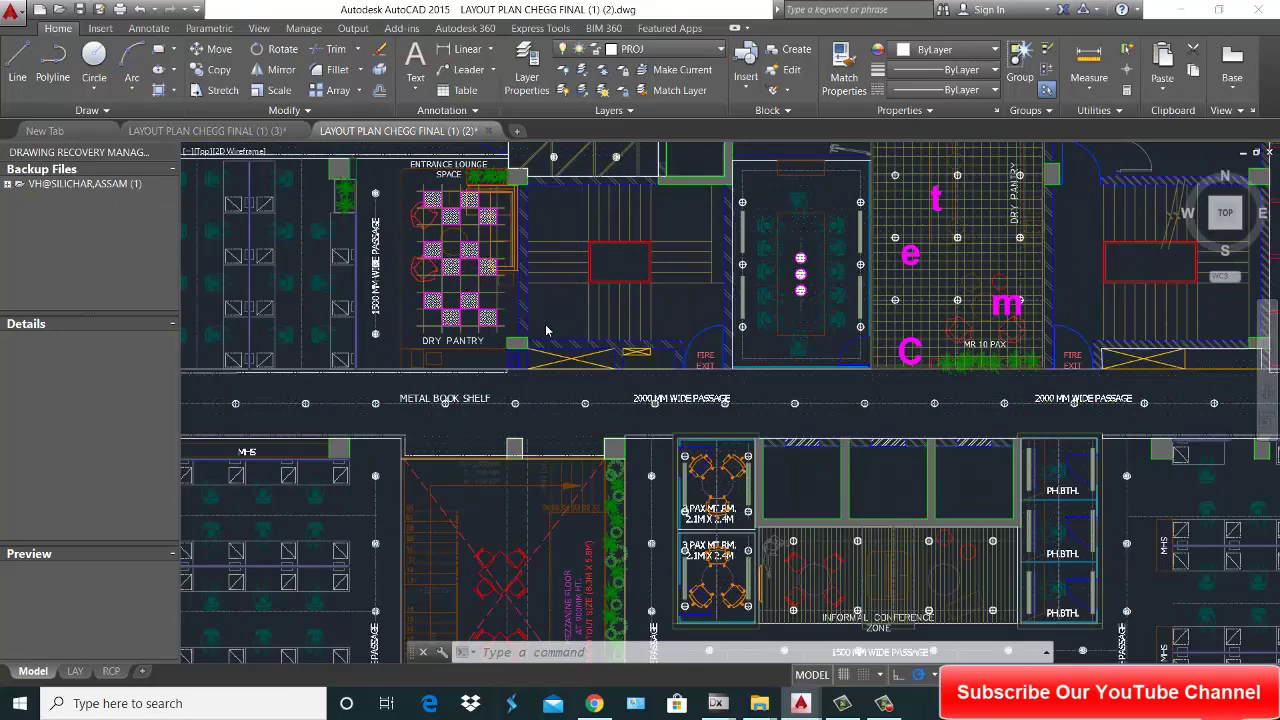
scroll(692, 371, "down", 3)
scroll(855, 387, "down", 2)
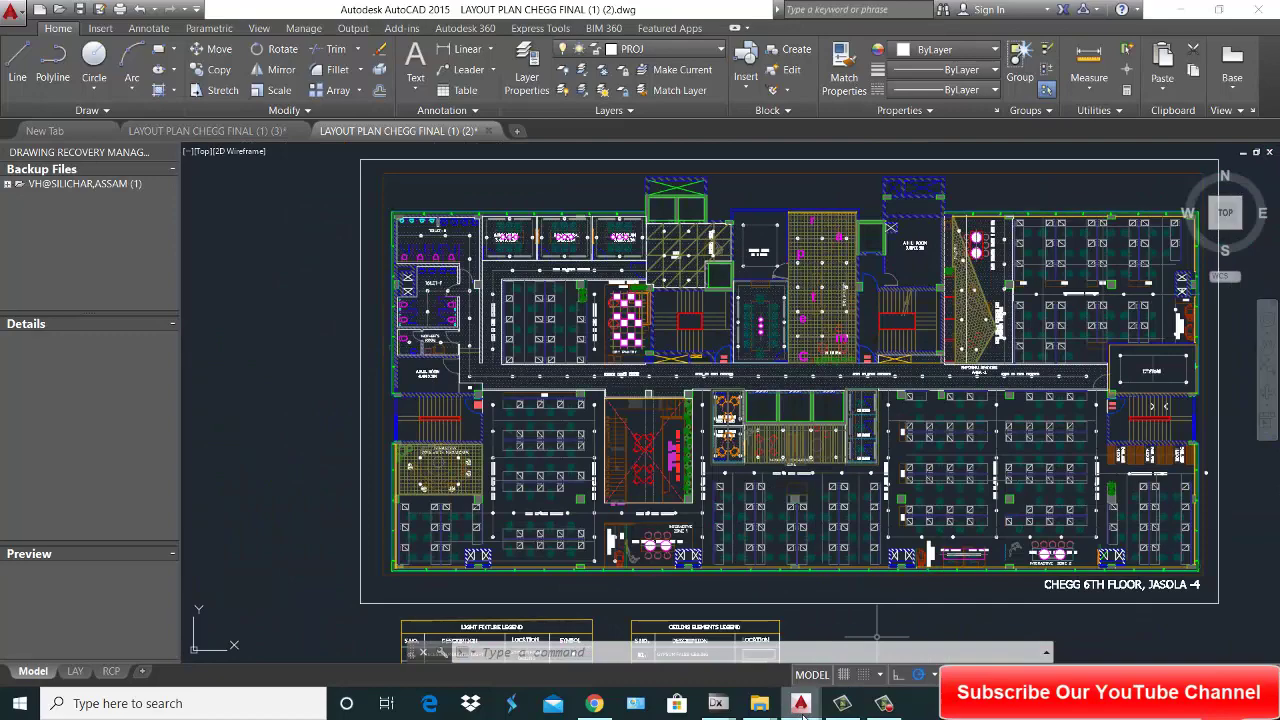
mouse_move(803, 712)
left_click(710, 622)
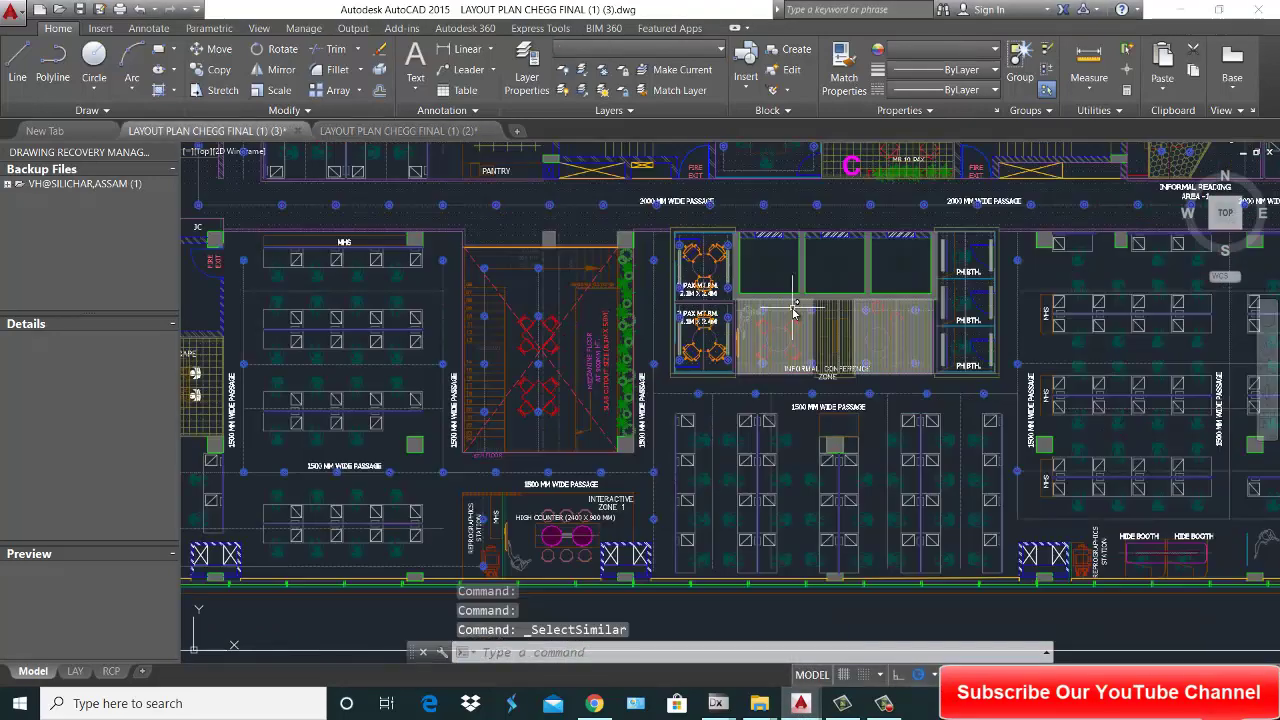
middle_click_drag(431, 168, 485, 390)
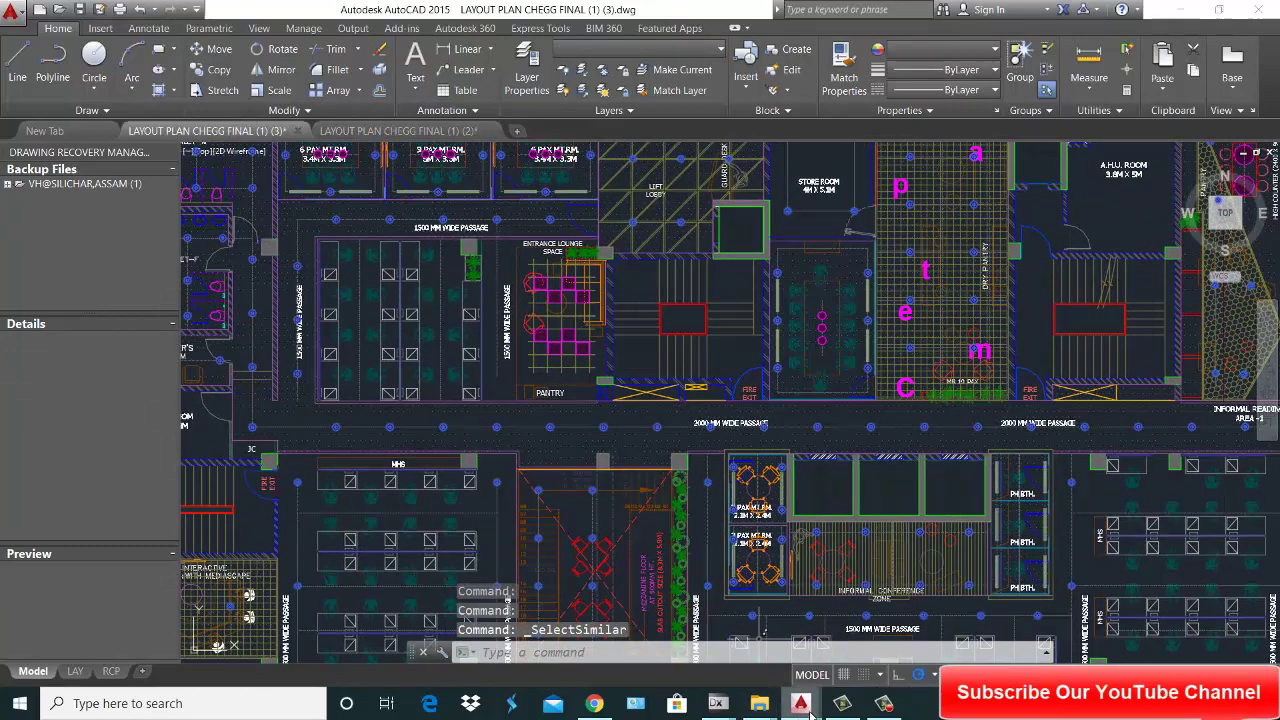
- Compare the drawings by returning to (1) (2), then settle on LAYOUT PLAN CHEGG FINAL (1) (3)
mouse_move(810, 710)
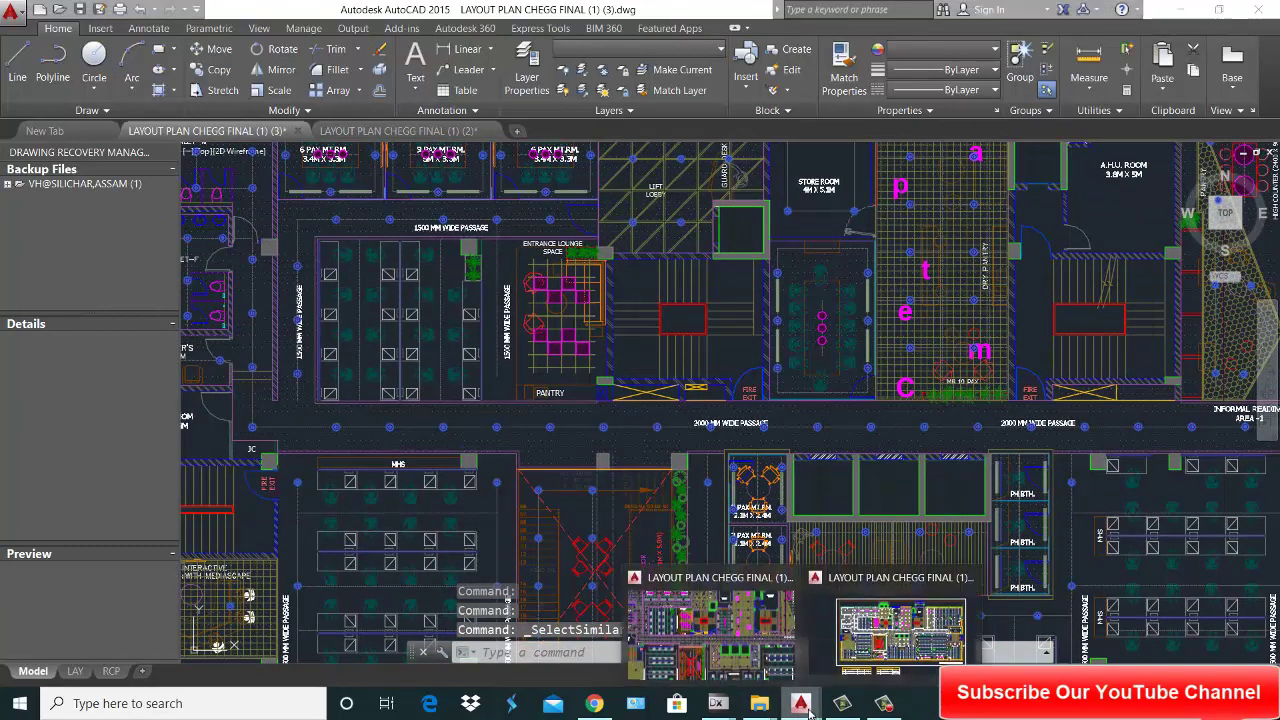
left_click(843, 648)
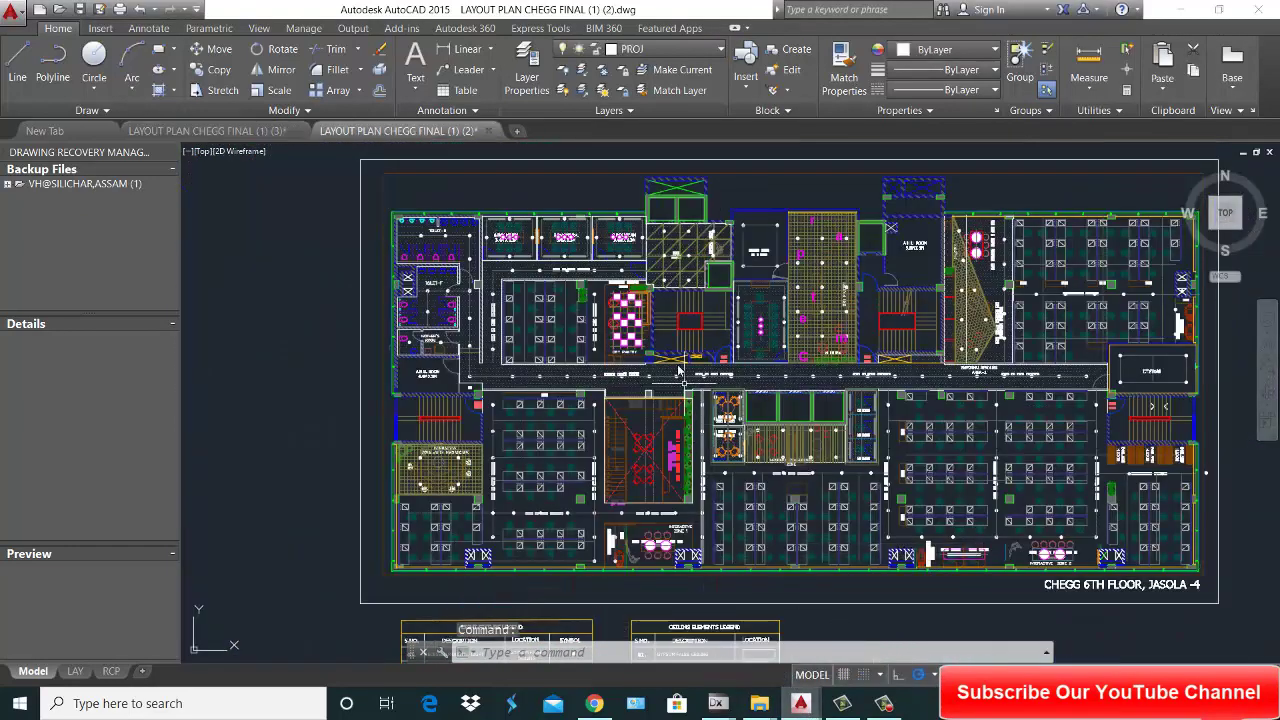
mouse_move(801, 703)
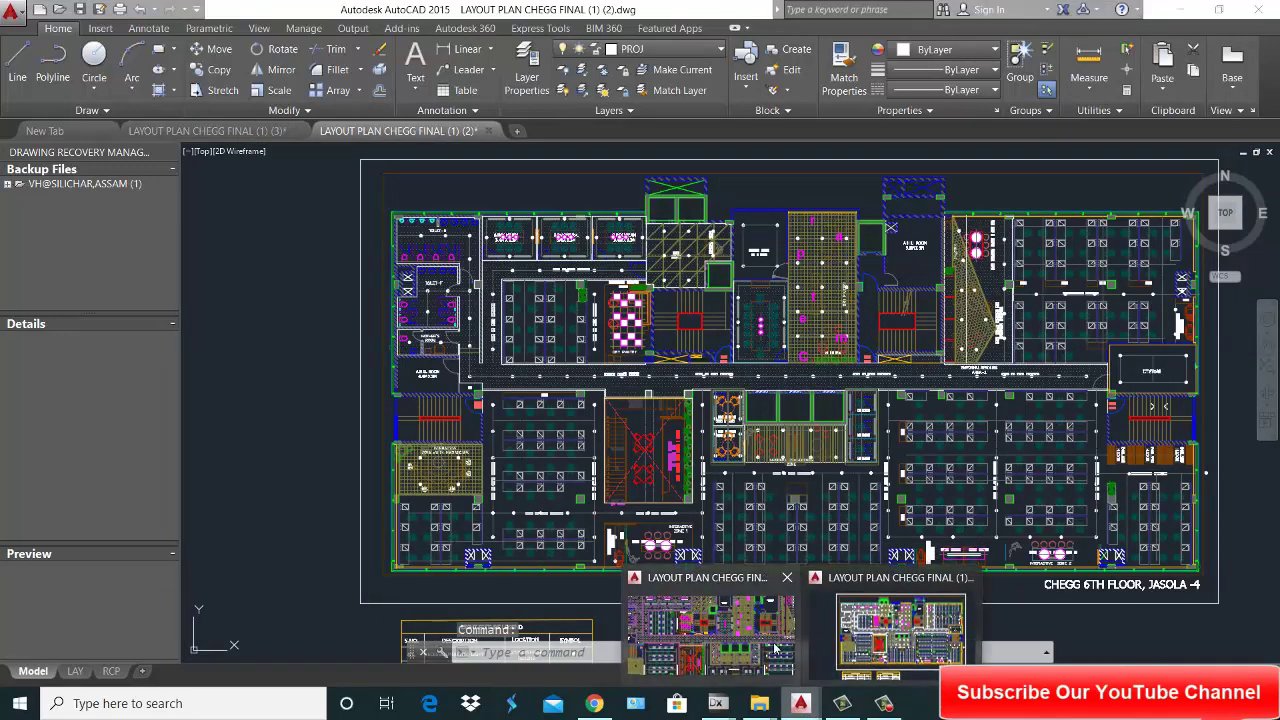
left_click(775, 648)
- Bring the legend into view and Select Similar on the row 01 recessed light symbol
scroll(686, 457, "down", 5)
scroll(625, 568, "up", 4)
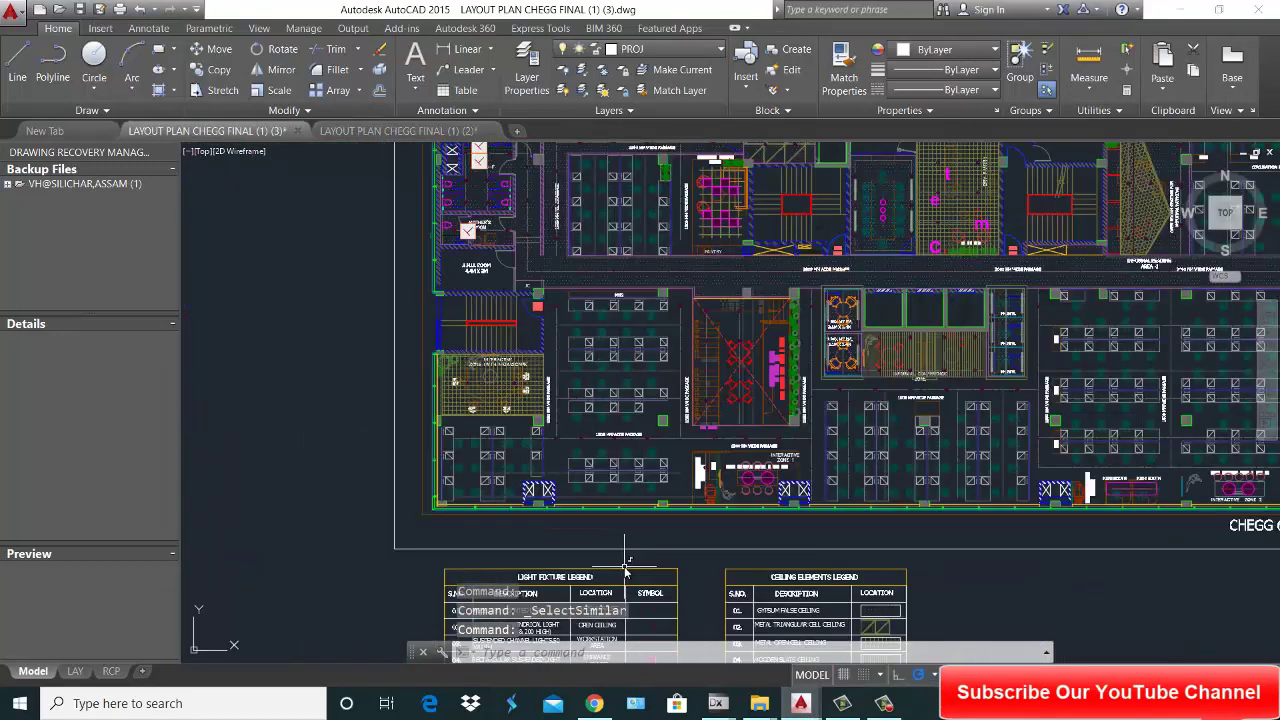
middle_click_drag(625, 568, 650, 420)
scroll(652, 428, "up", 3)
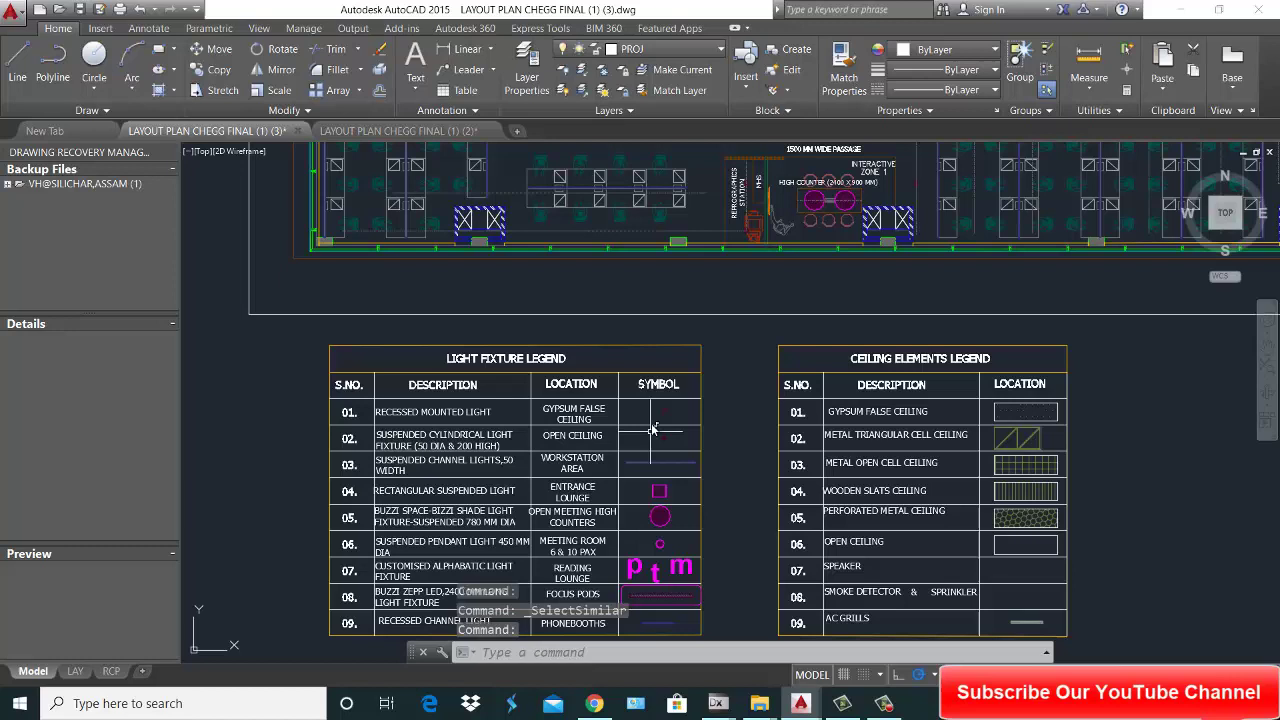
left_click(662, 411)
right_click(666, 412)
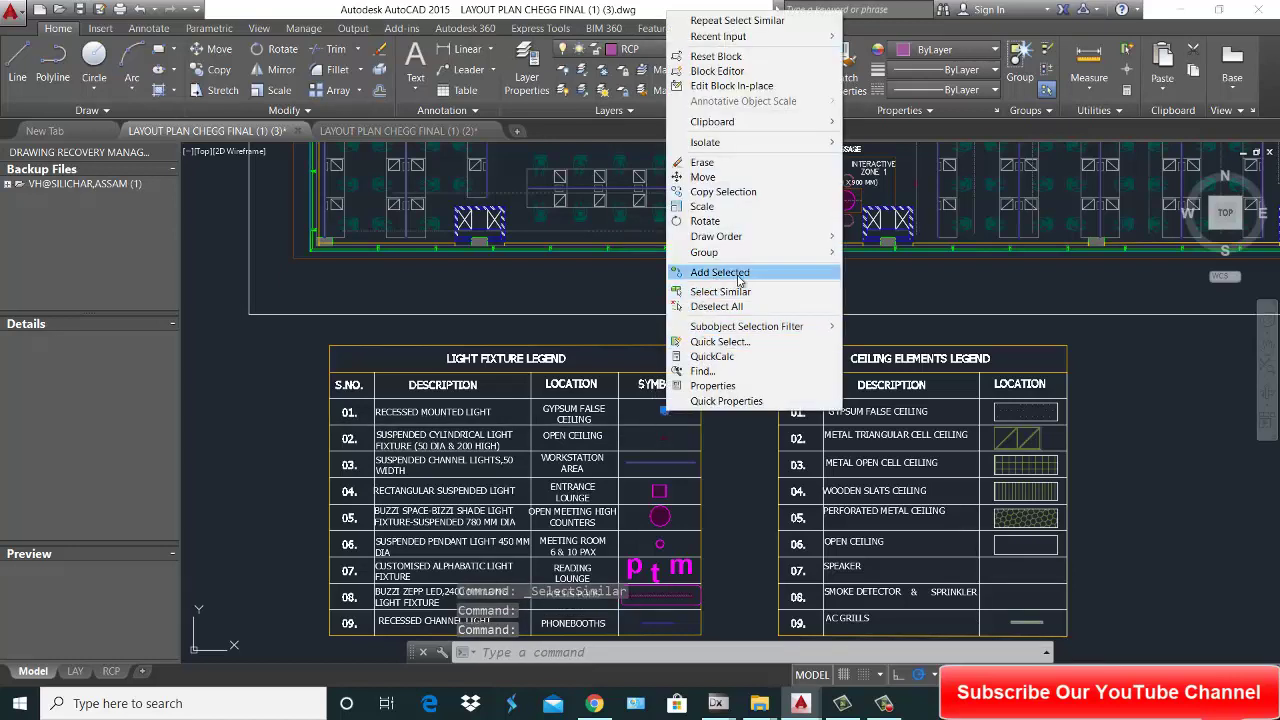
left_click(736, 291)
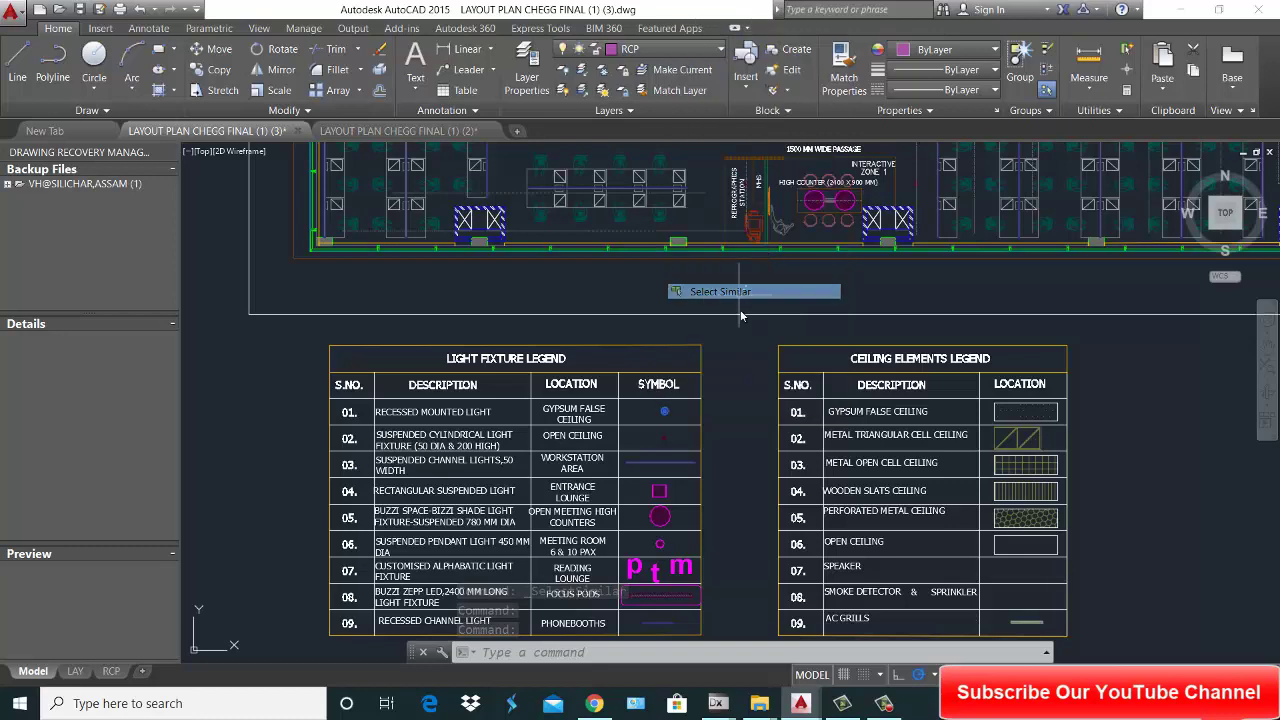
- Select Similar on the row 02 suspended cylindrical light and inspect the matches across the plan
right_click(661, 444)
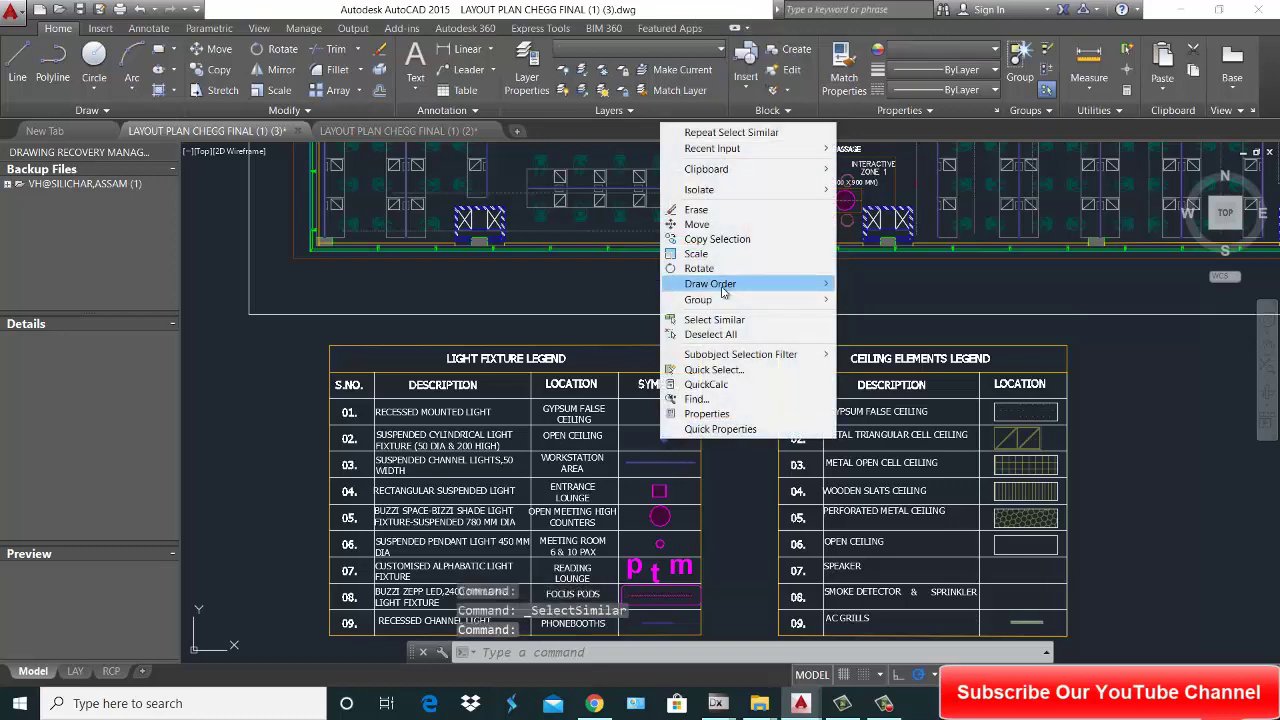
left_click(714, 320)
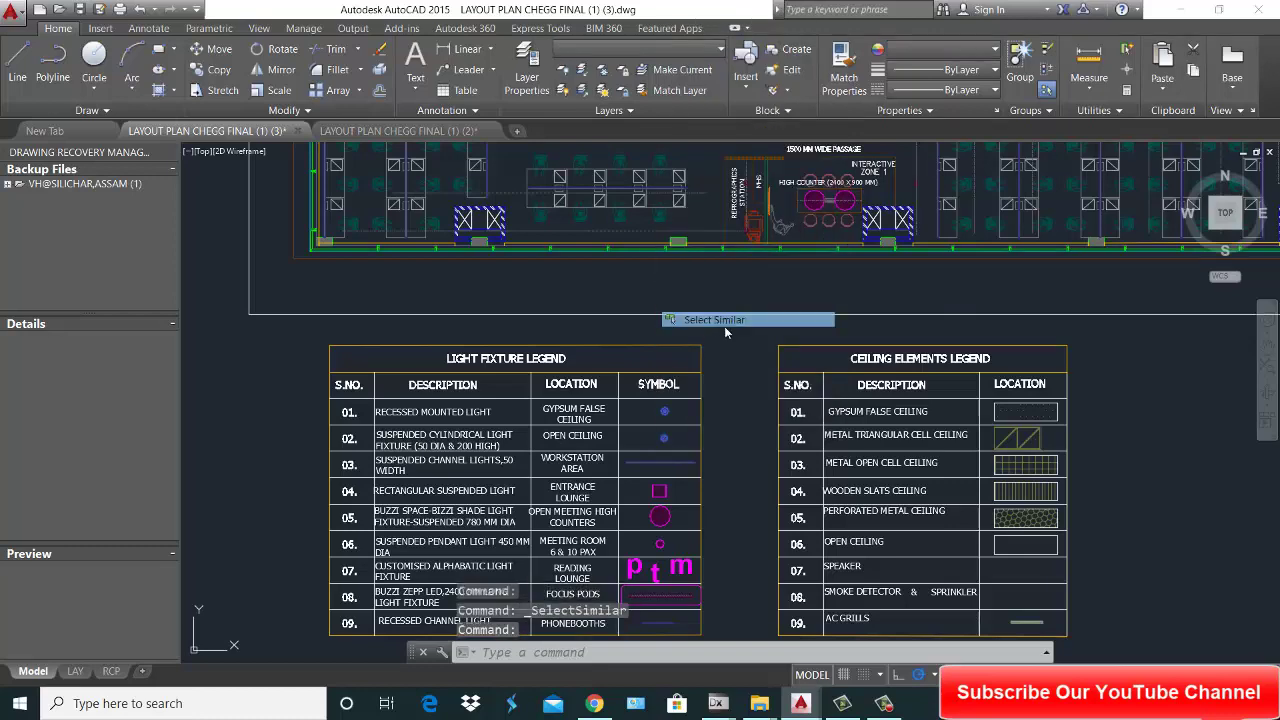
scroll(835, 340, "down", 5)
scroll(835, 340, "up", 5)
scroll(835, 348, "up", 5)
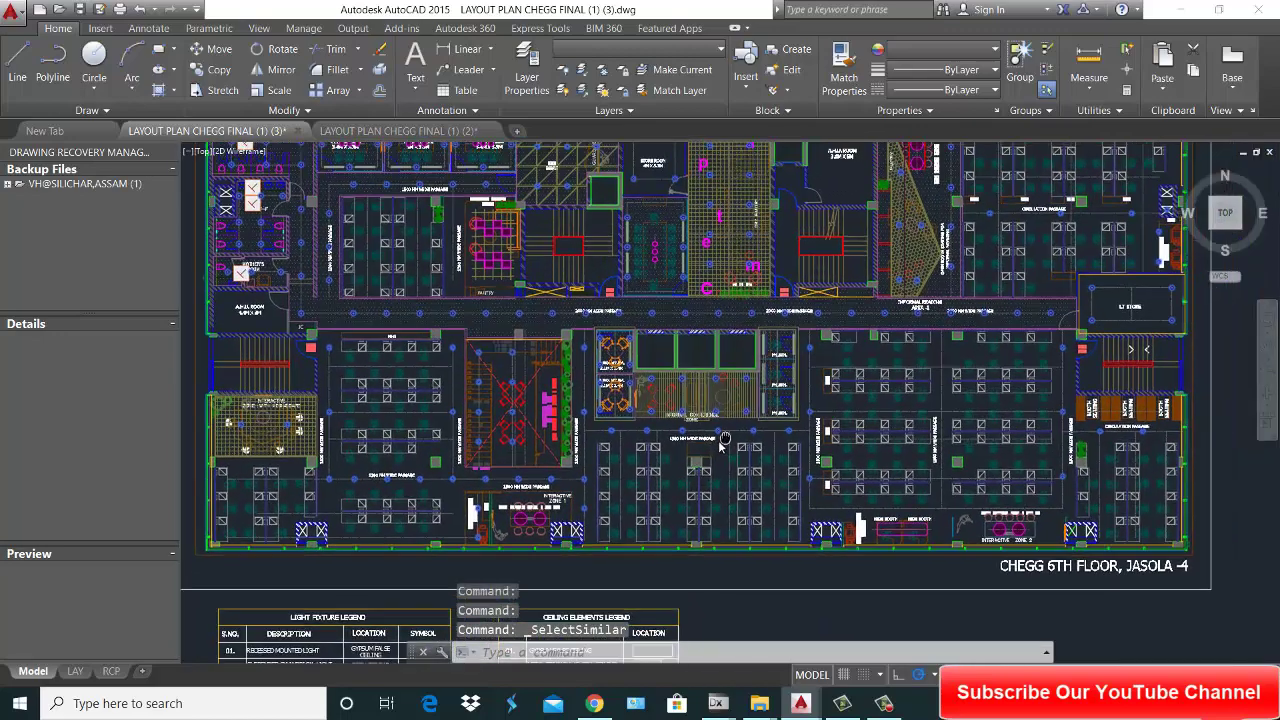
scroll(878, 425, "down", 2)
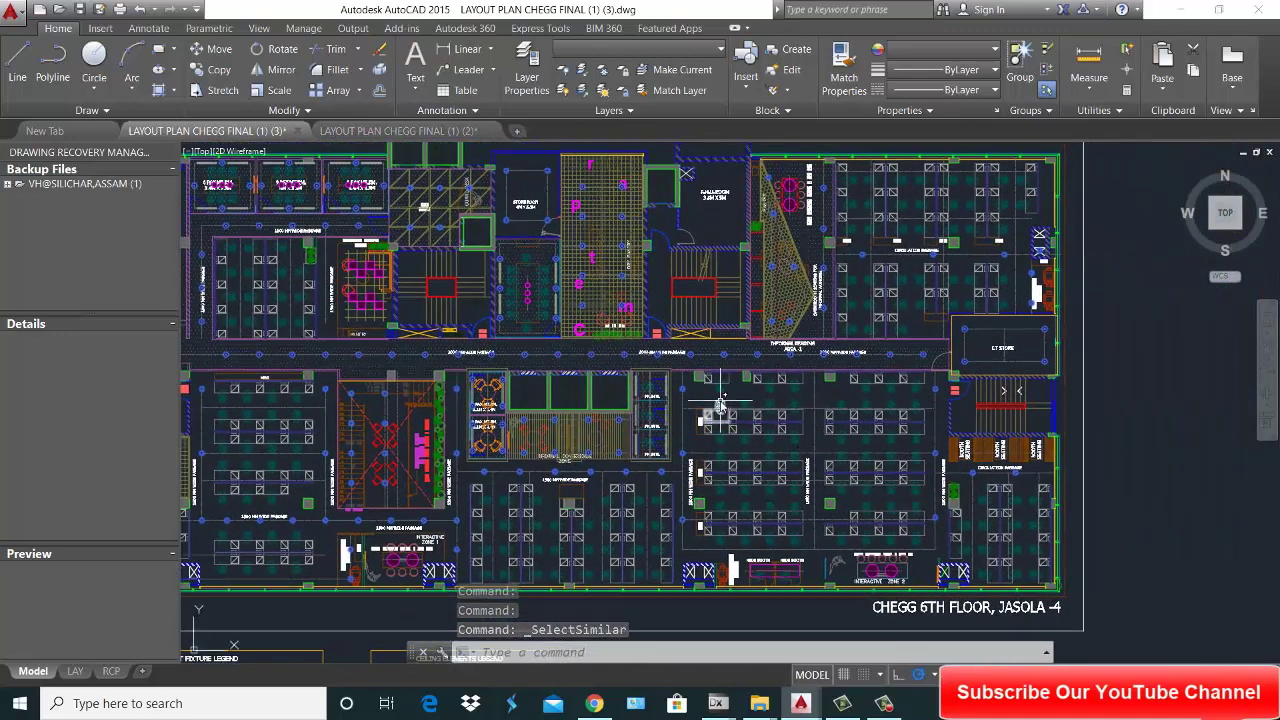
middle_click_drag(878, 425, 857, 390)
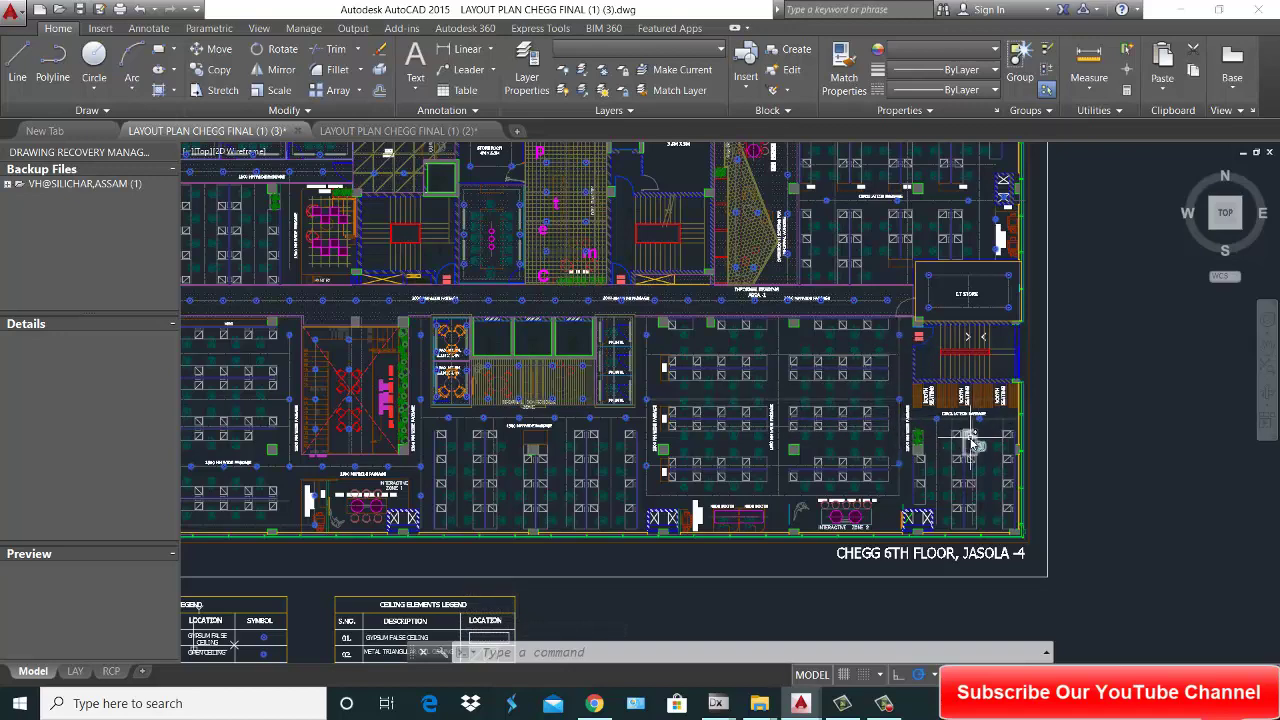
middle_click_drag(643, 406, 897, 466)
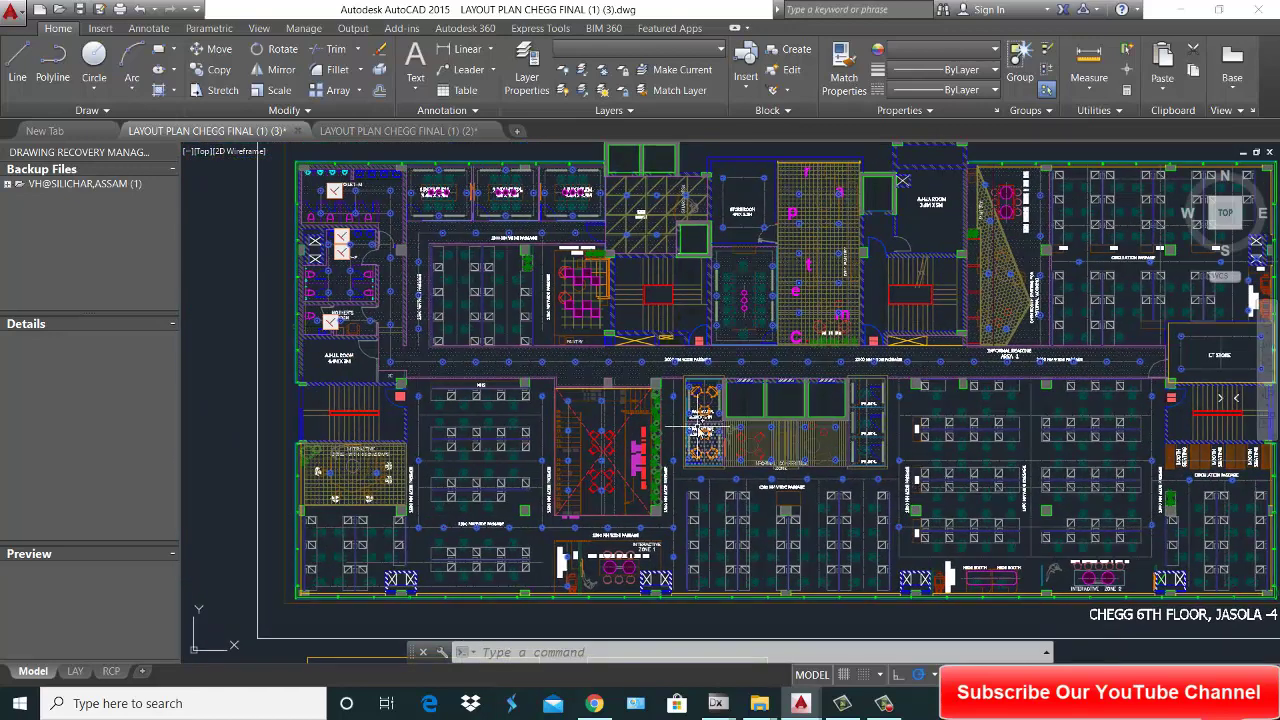
scroll(655, 483, "up", 2)
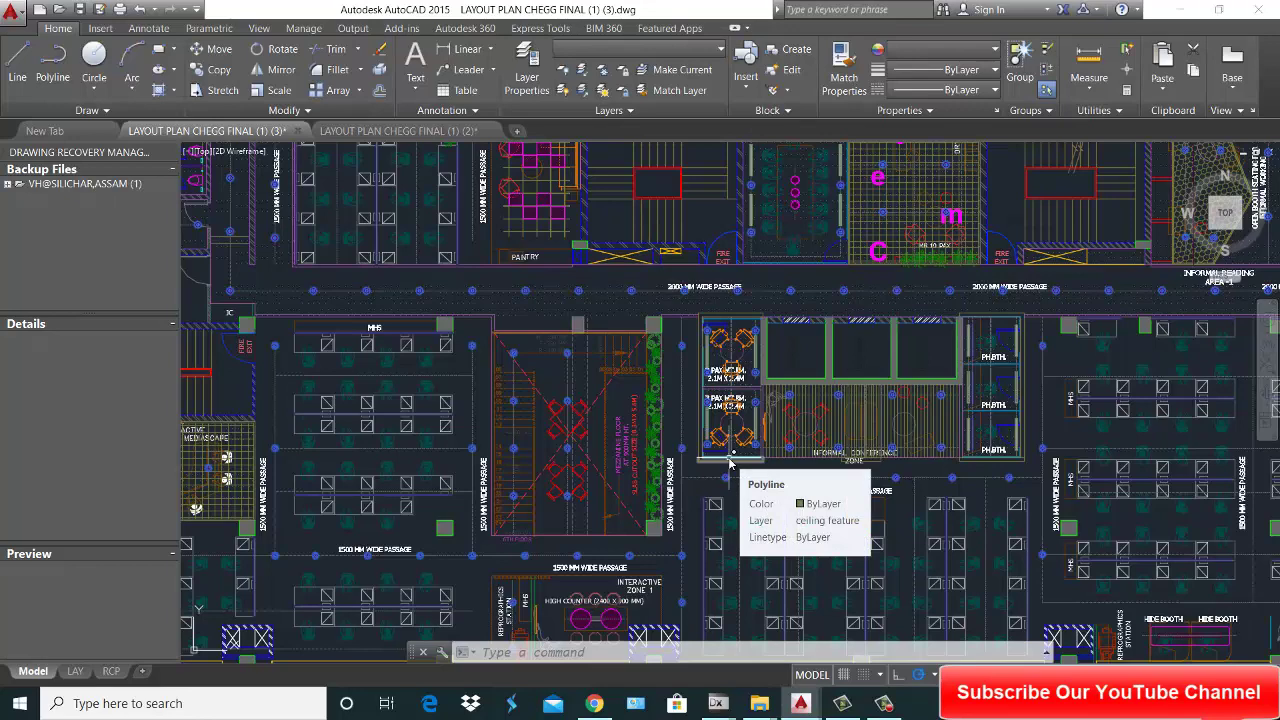
- Save the drawing as 'evo autocad file' on the Desktop and return to DIALux evo
left_click(13, 14)
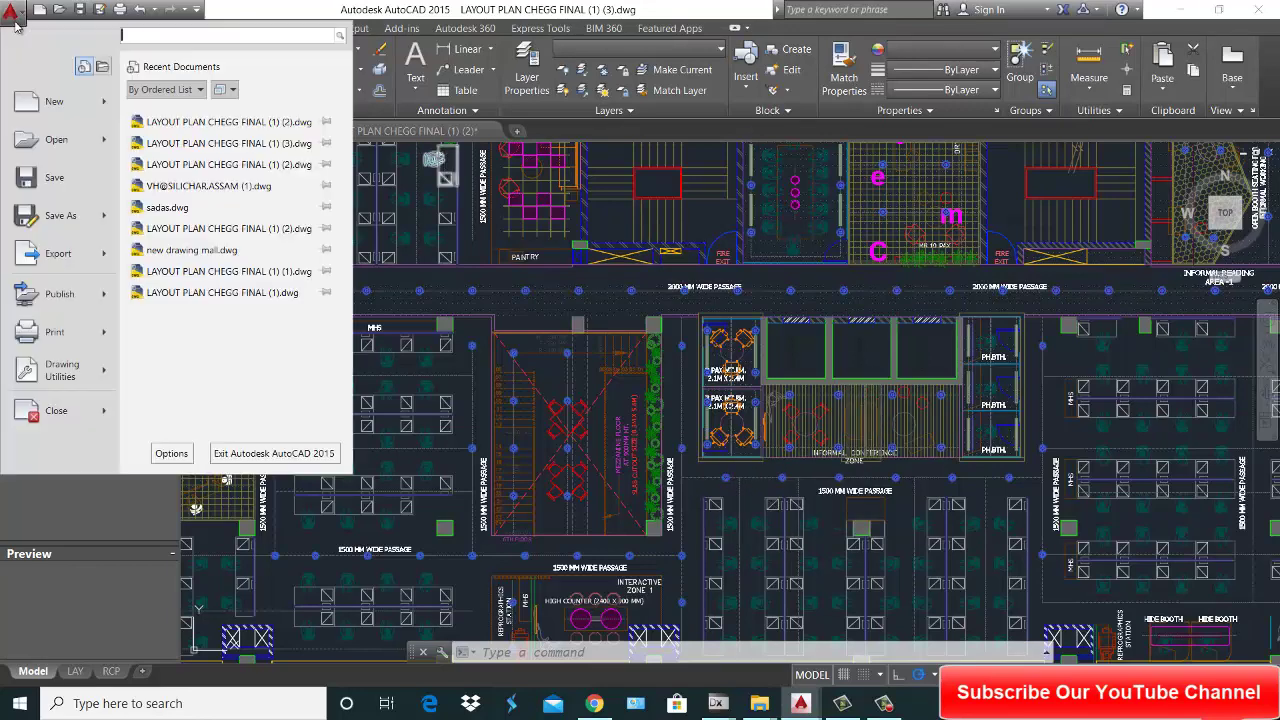
left_click(58, 214)
type("evo autocad file")
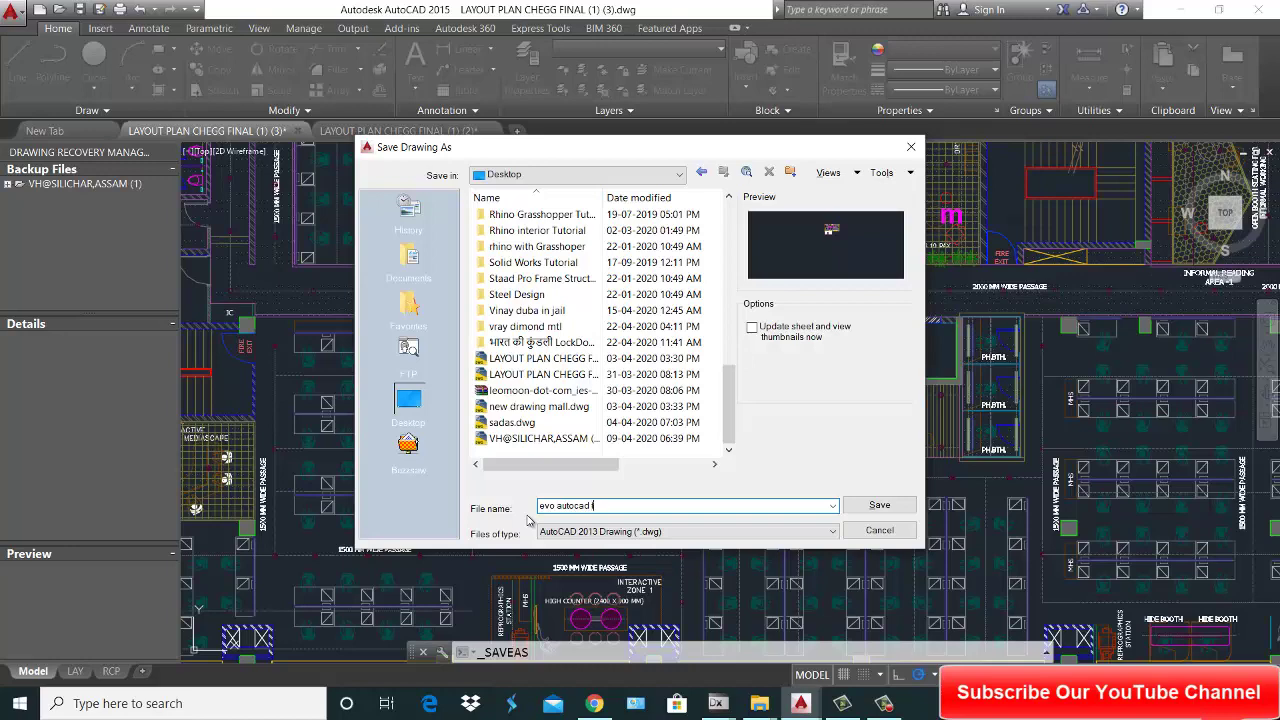
left_click(879, 505)
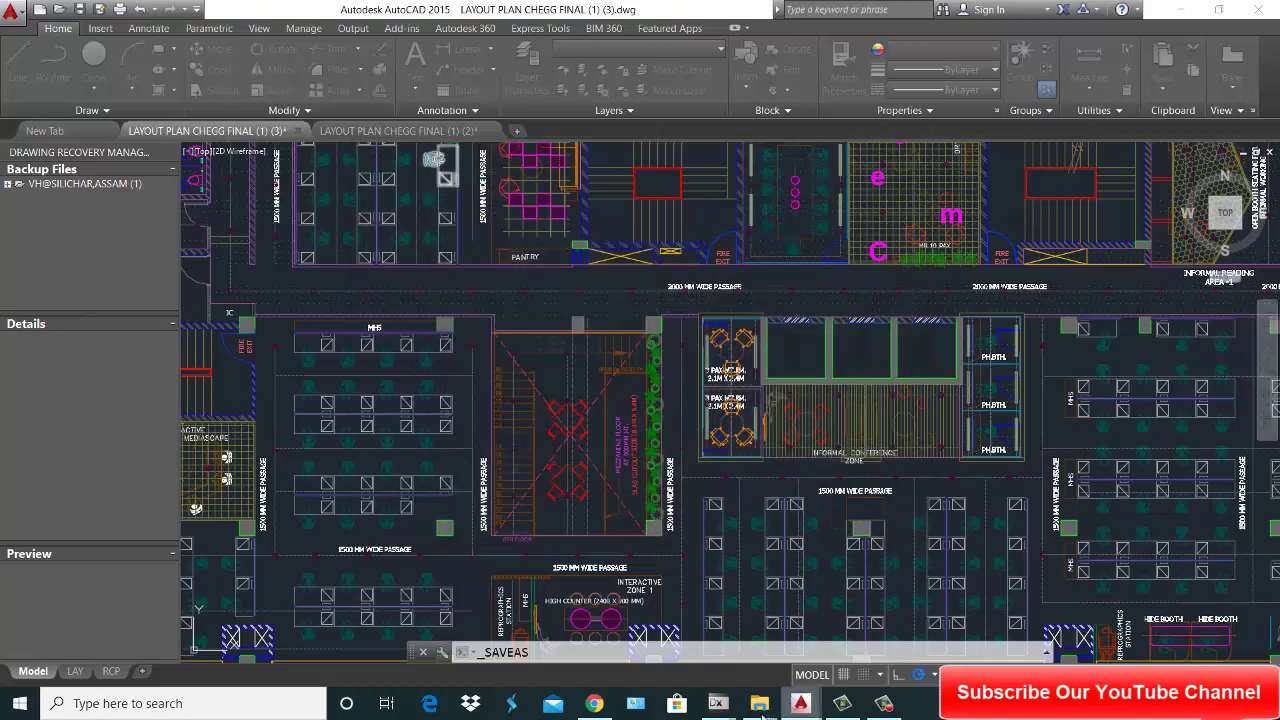
mouse_move(716, 703)
left_click(815, 632)
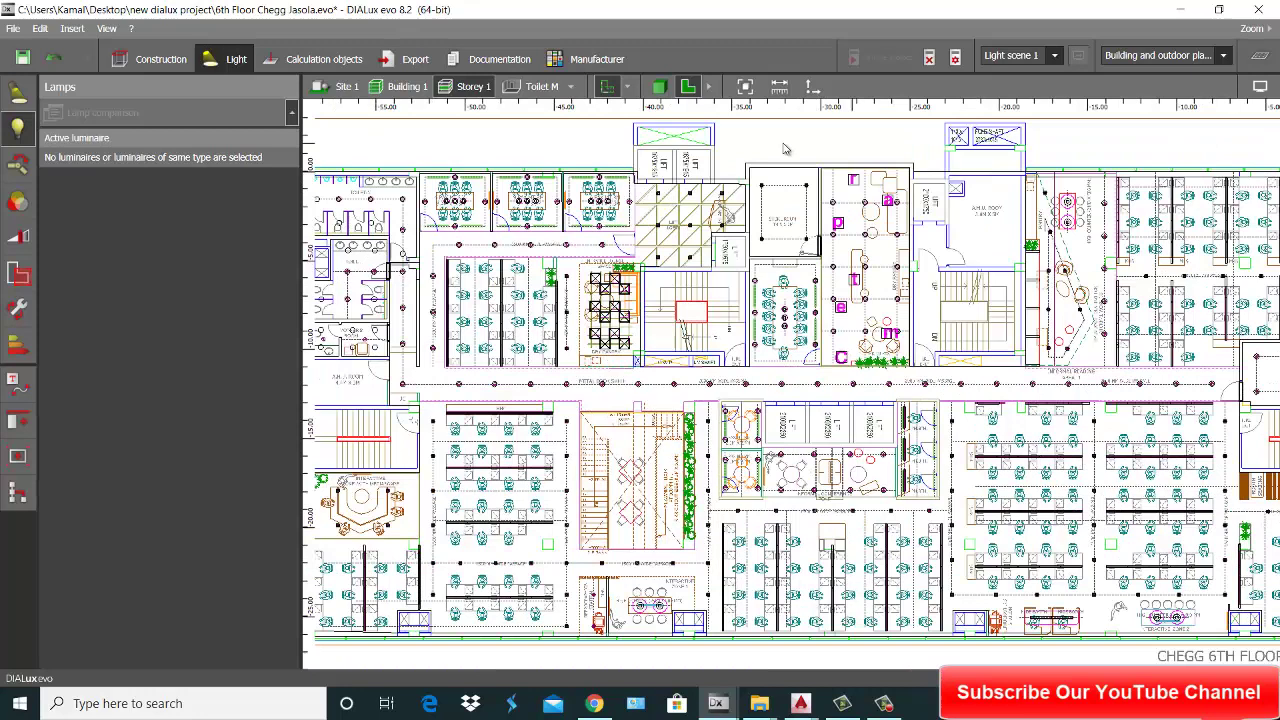
left_click(625, 88)
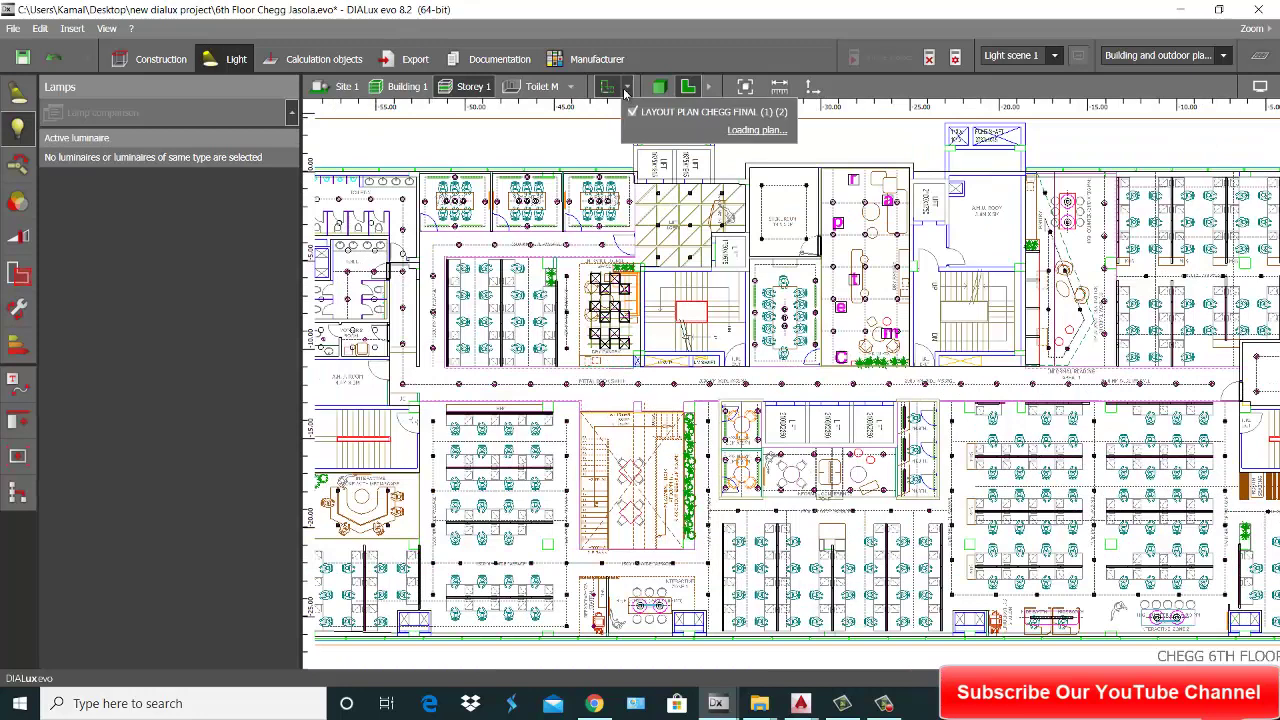
left_click(757, 133)
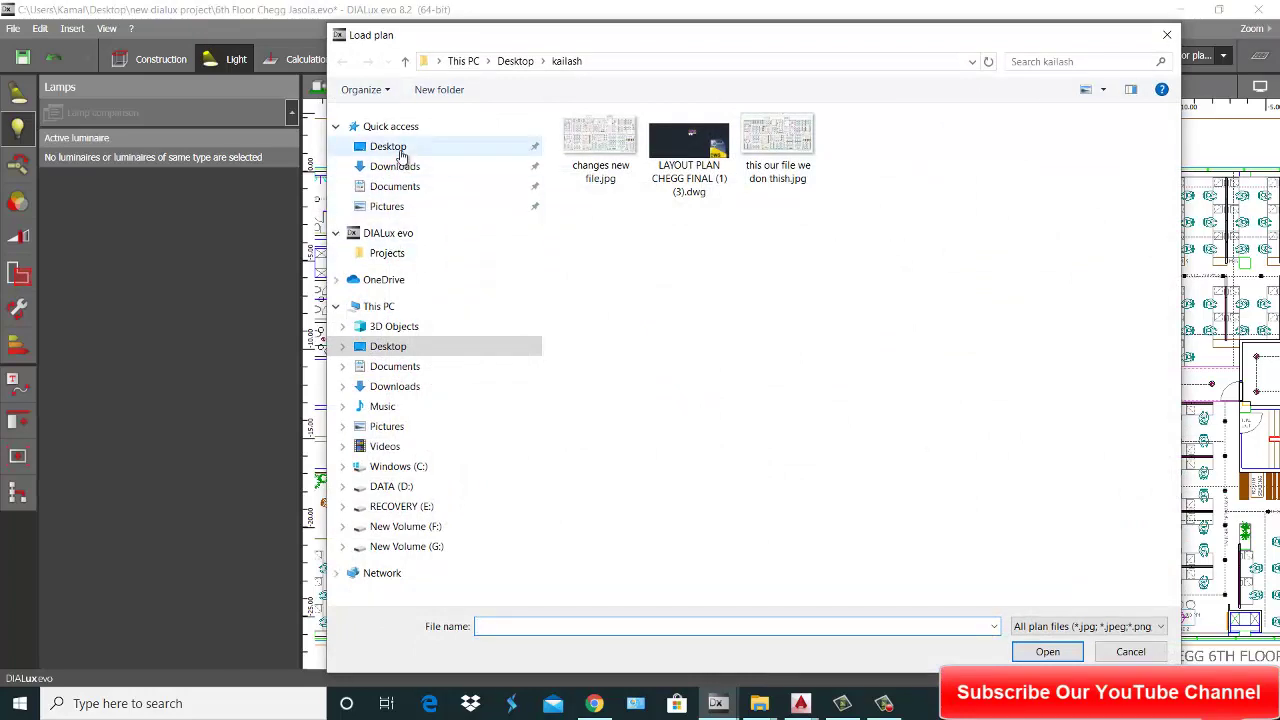
left_click(388, 147)
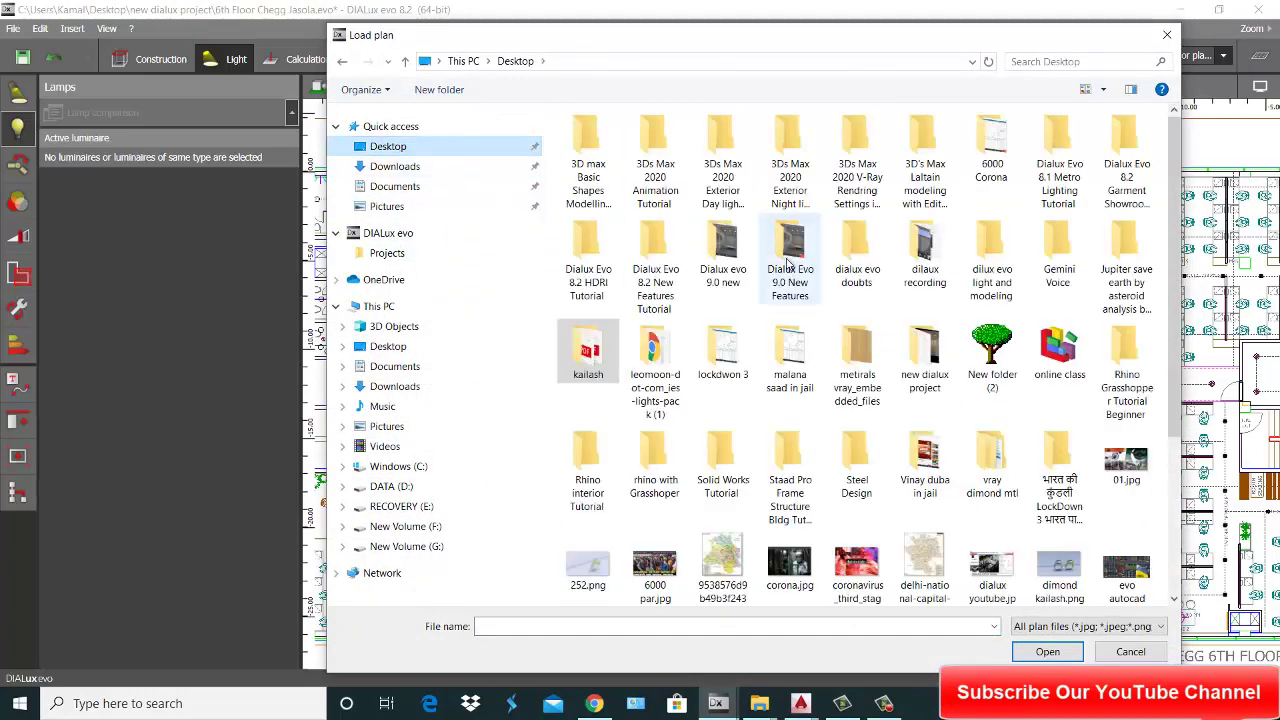
scroll(930, 395, "down", 2)
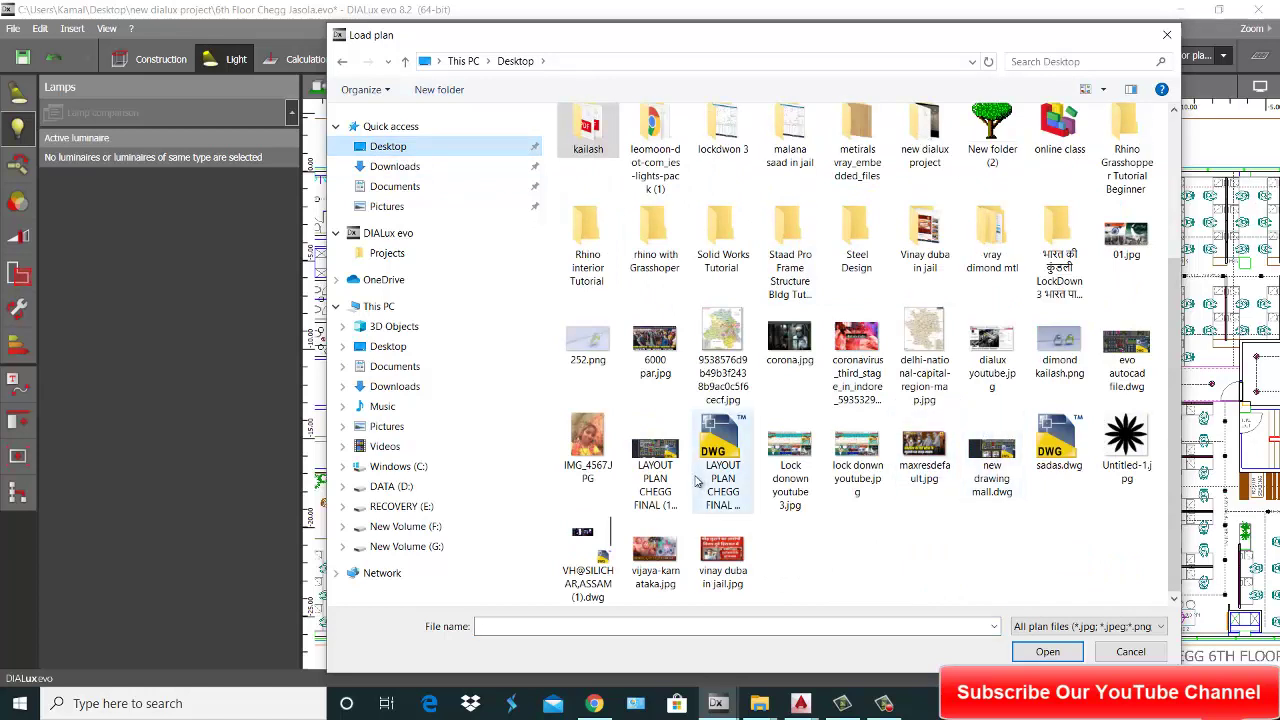
left_click(1148, 356)
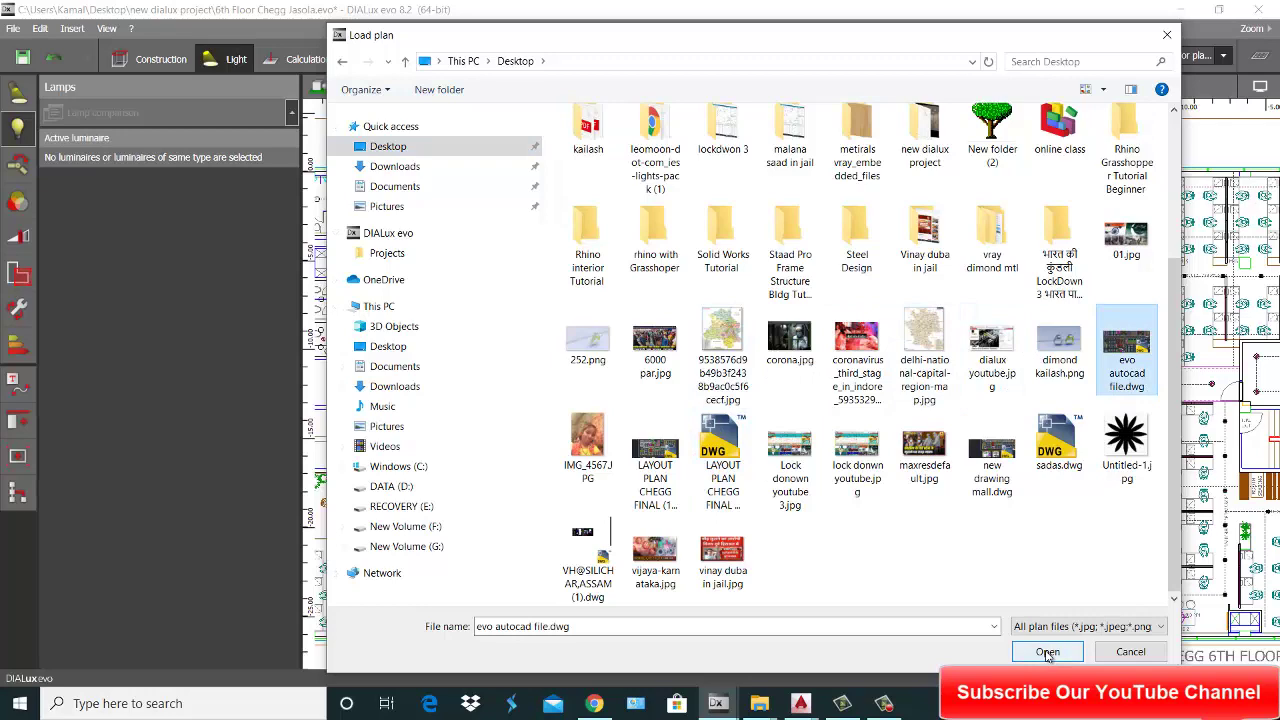
left_click(1130, 652)
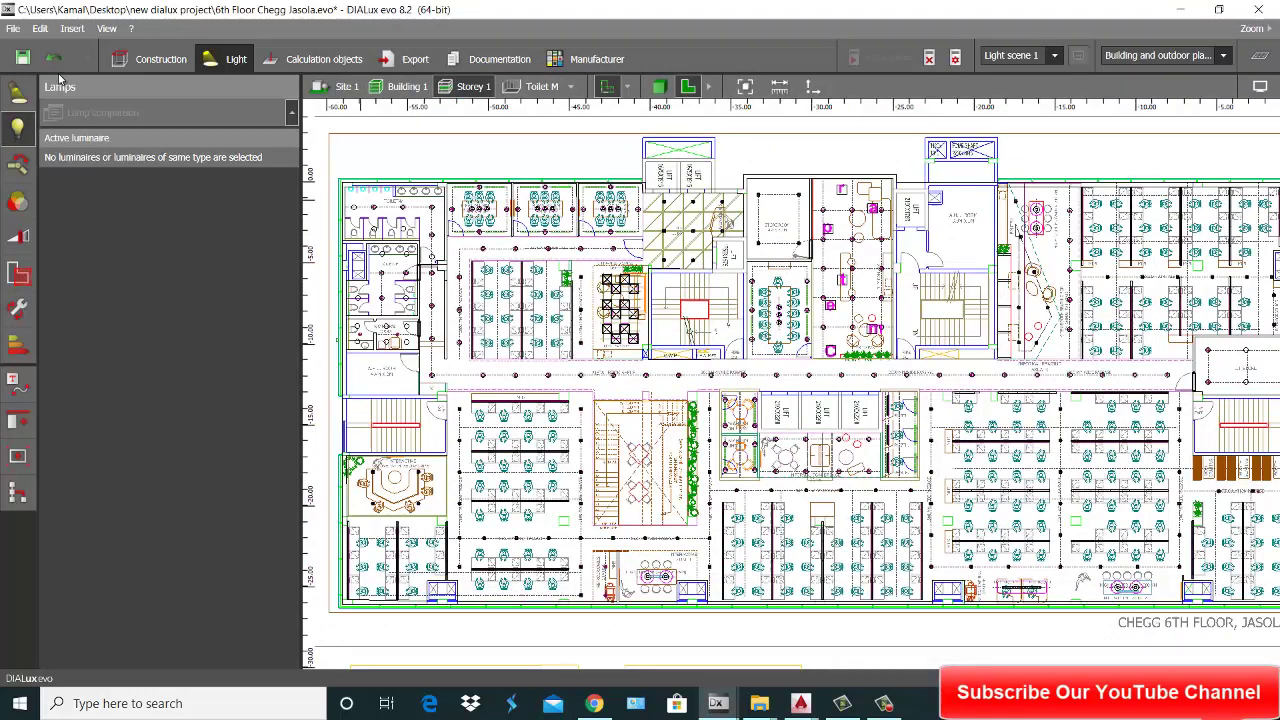
- Switch to Construction mode, zoom in on the site, and show the Plans settings
left_click(152, 59)
scroll(717, 288, "up", 10)
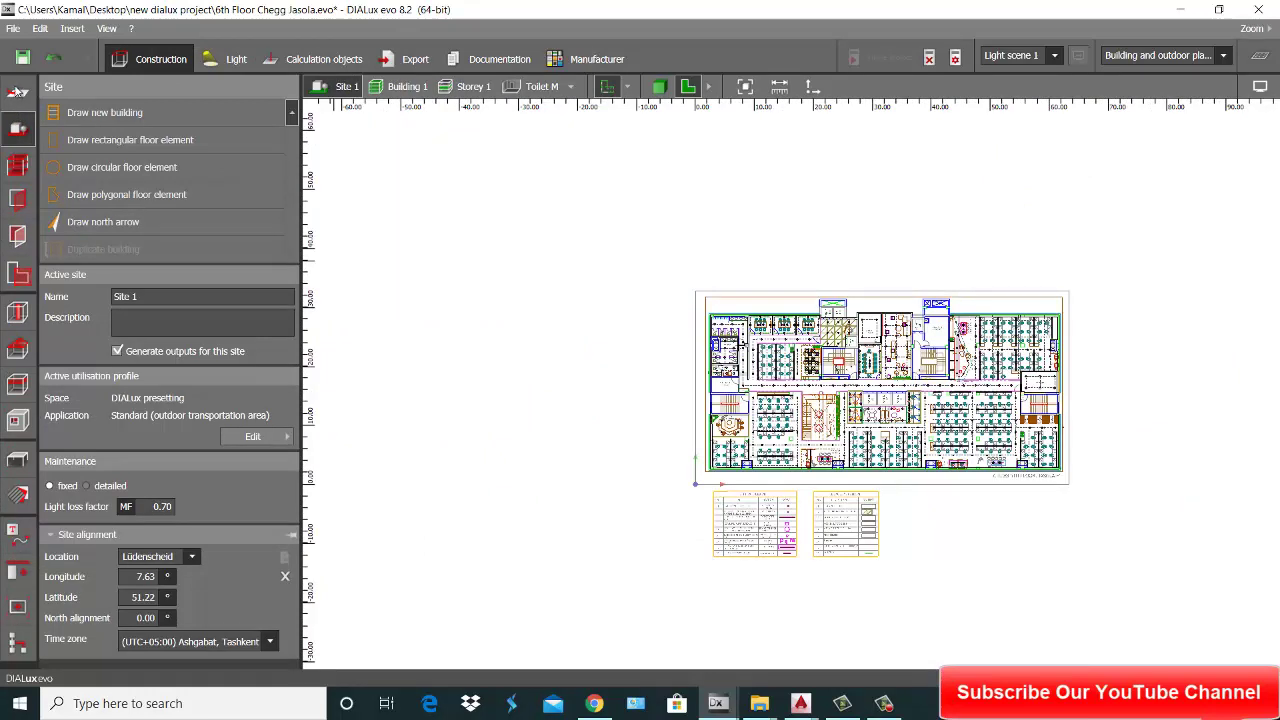
left_click(12, 96)
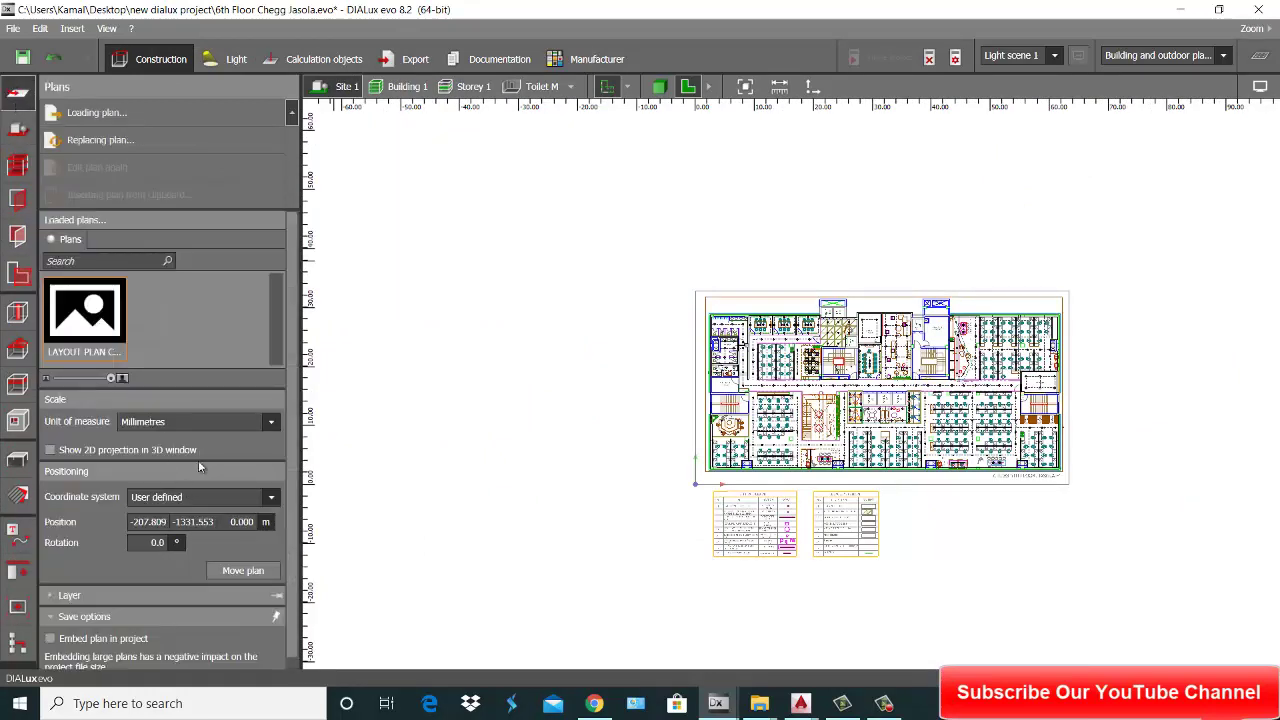
scroll(198, 460, "down", 1)
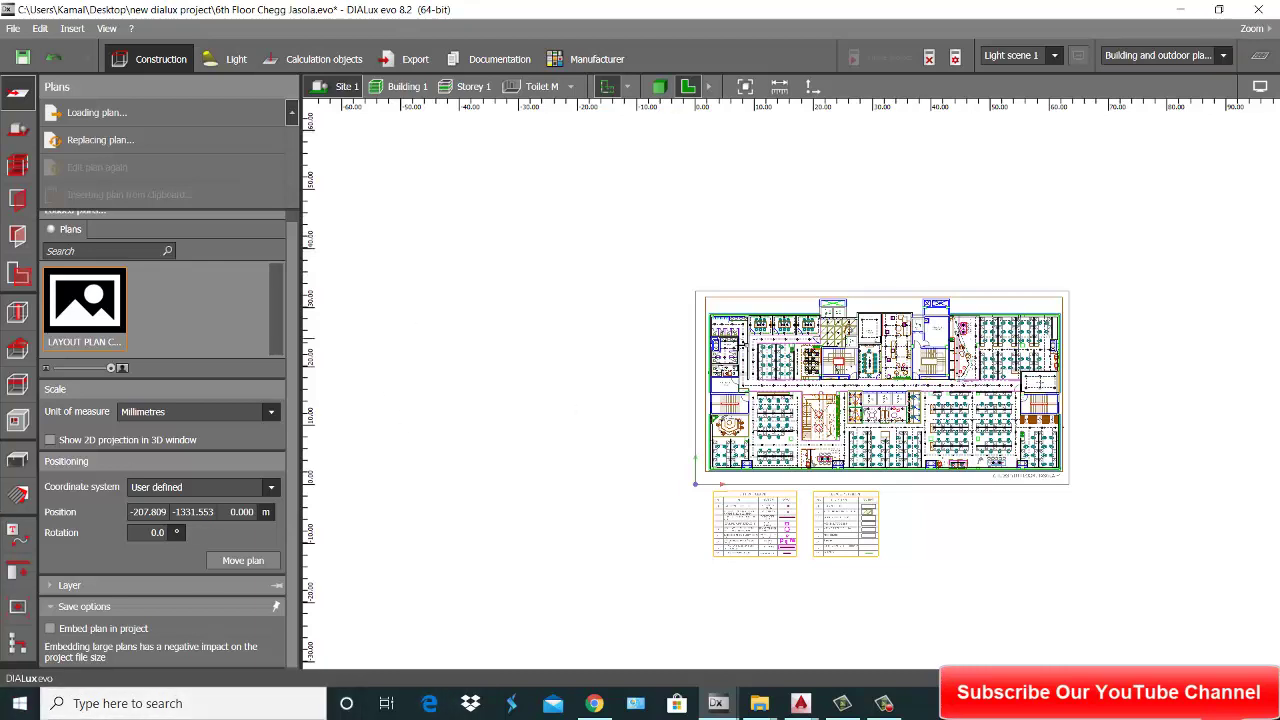
- Load evo autocad file.dwg from the Desktop as a new plan
left_click(627, 87)
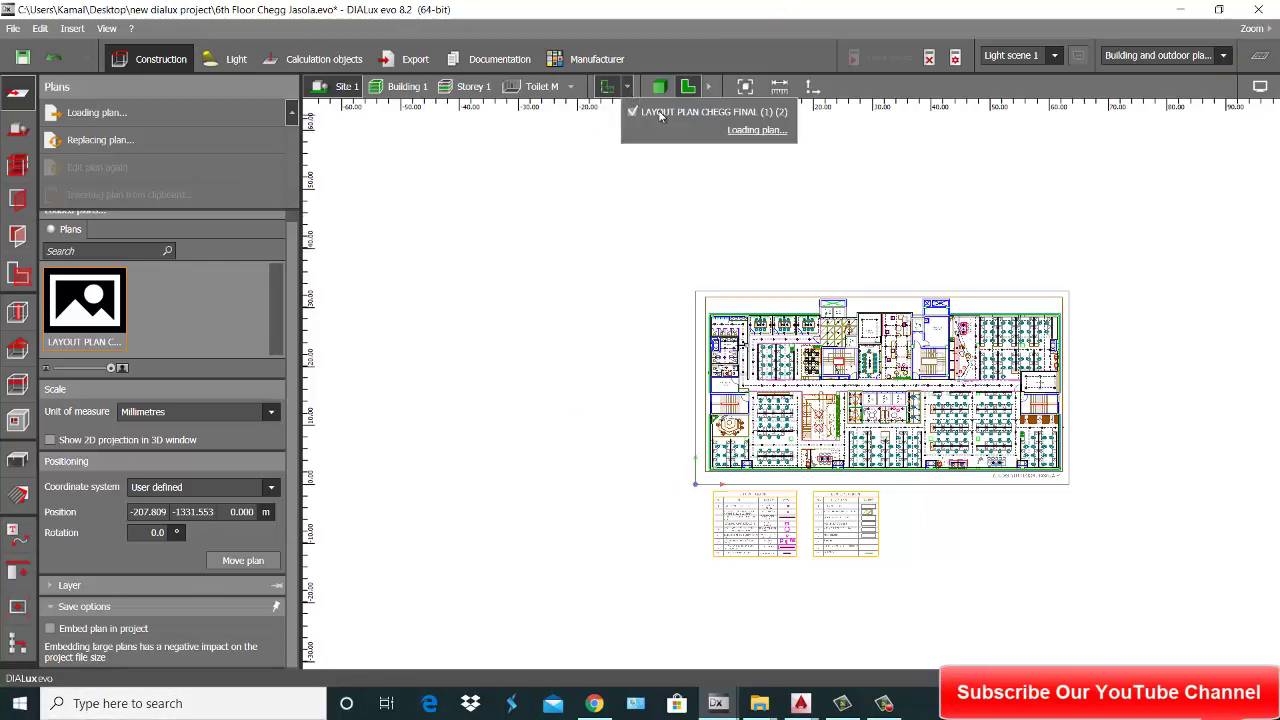
left_click(757, 131)
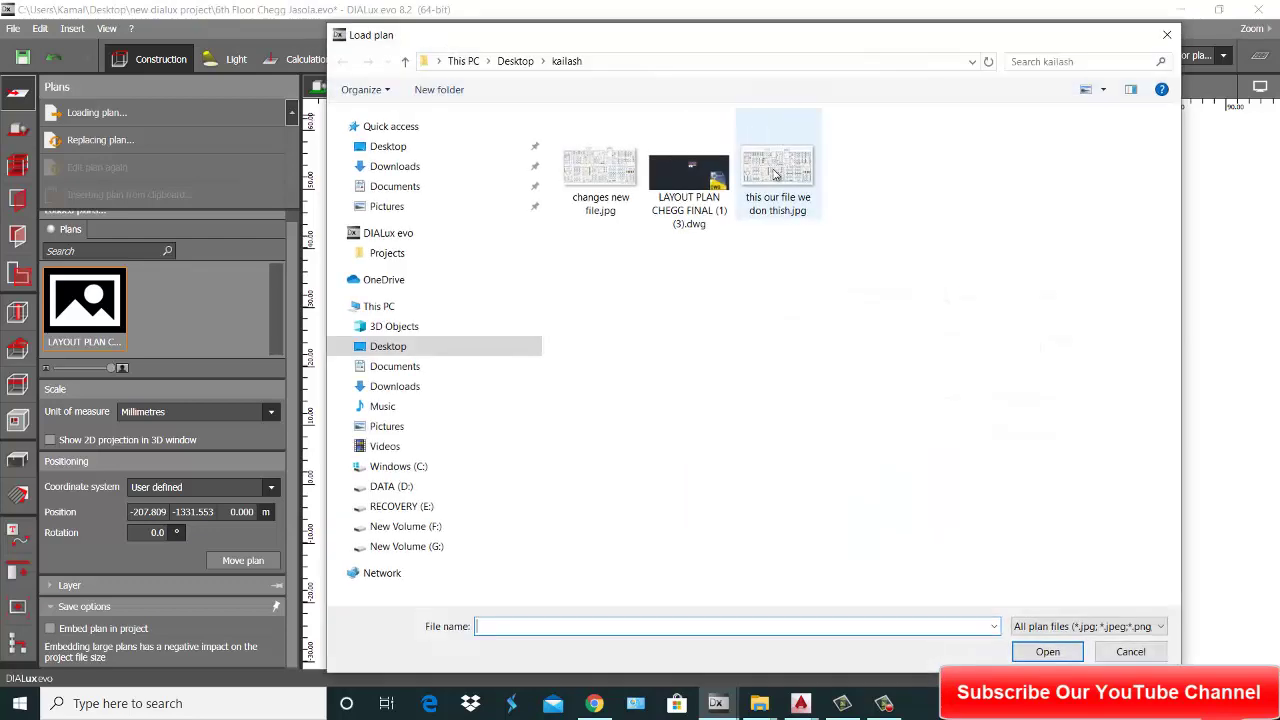
left_click(388, 147)
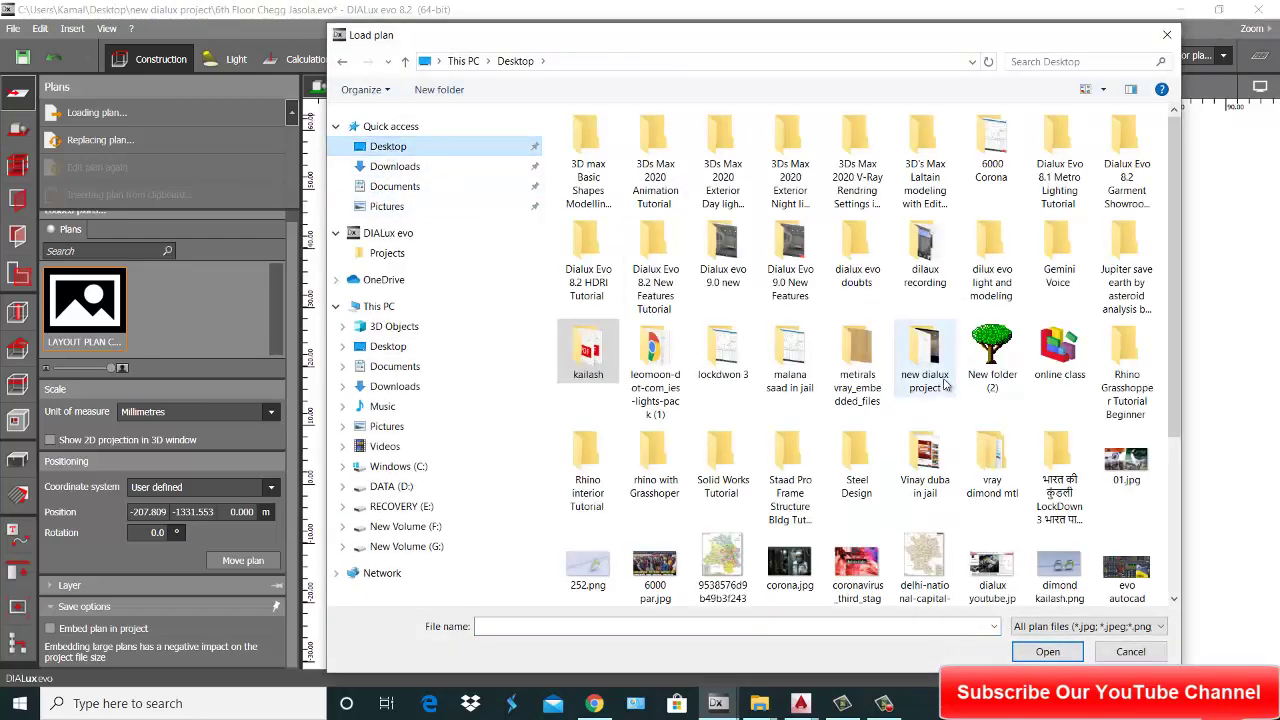
scroll(943, 384, "down", 3)
left_click(1145, 349)
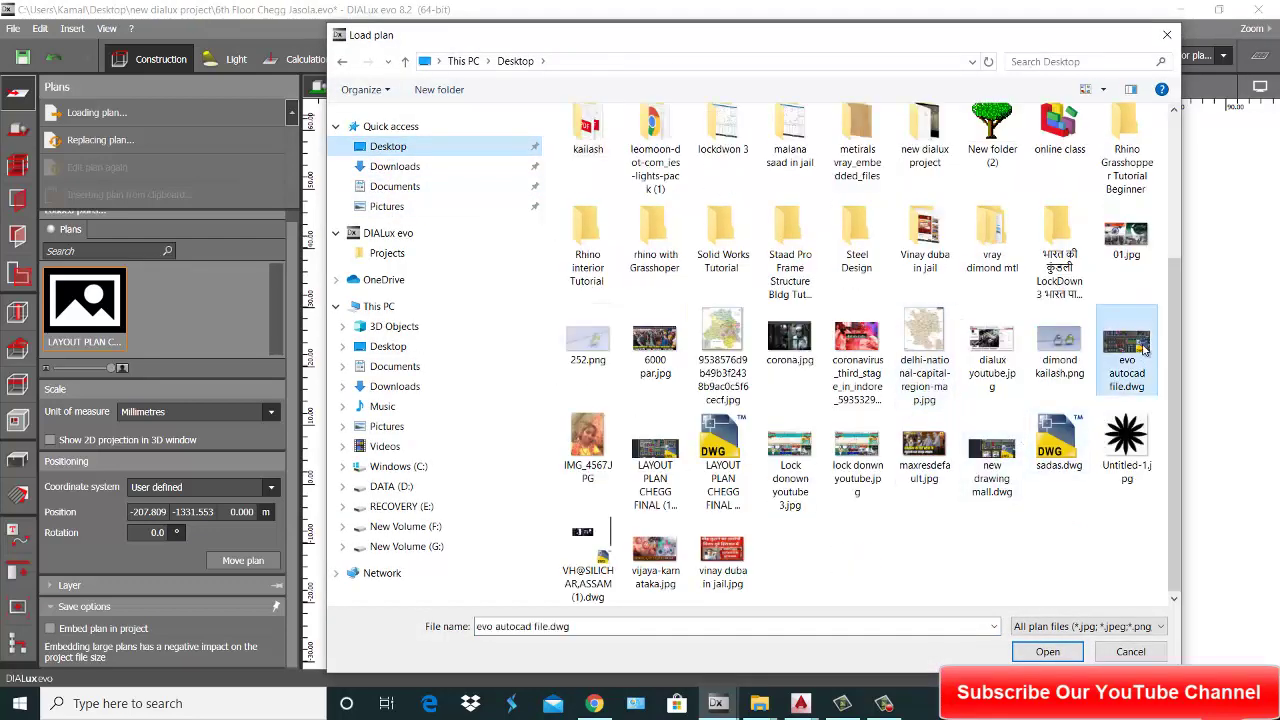
left_click(1047, 651)
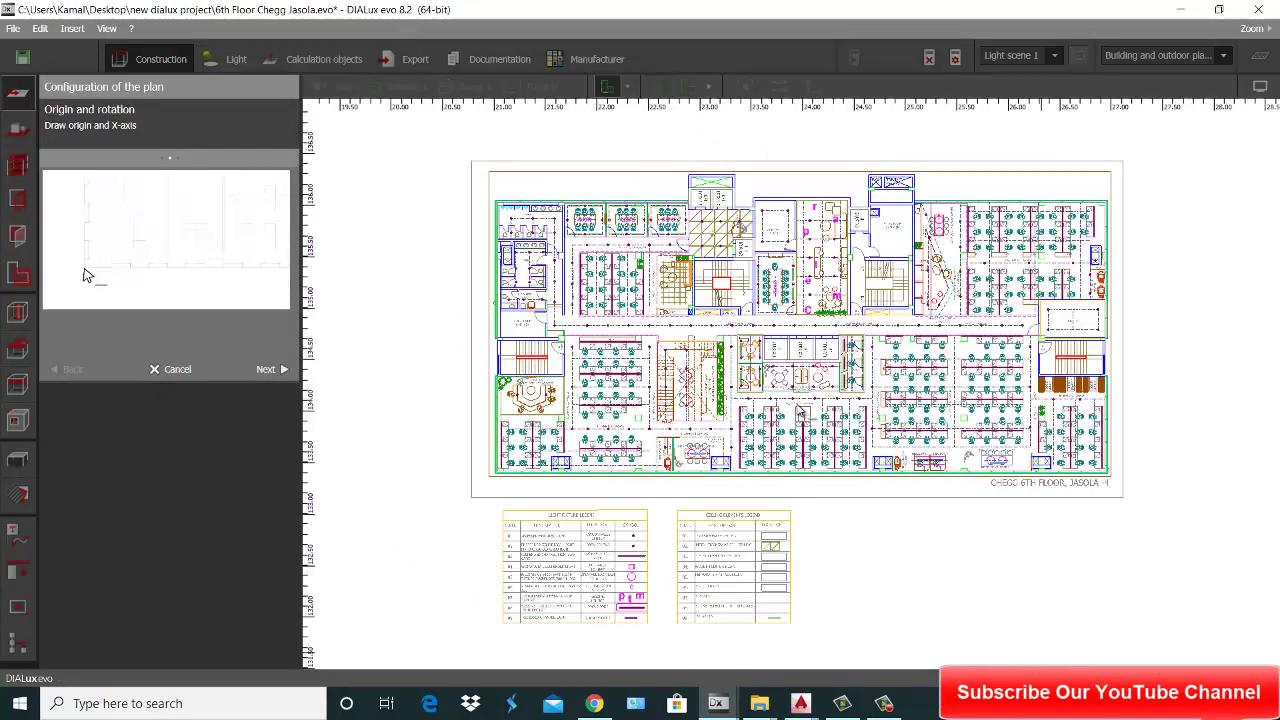
- Set the plan's units to Millimetres and finish the import
left_click(262, 369)
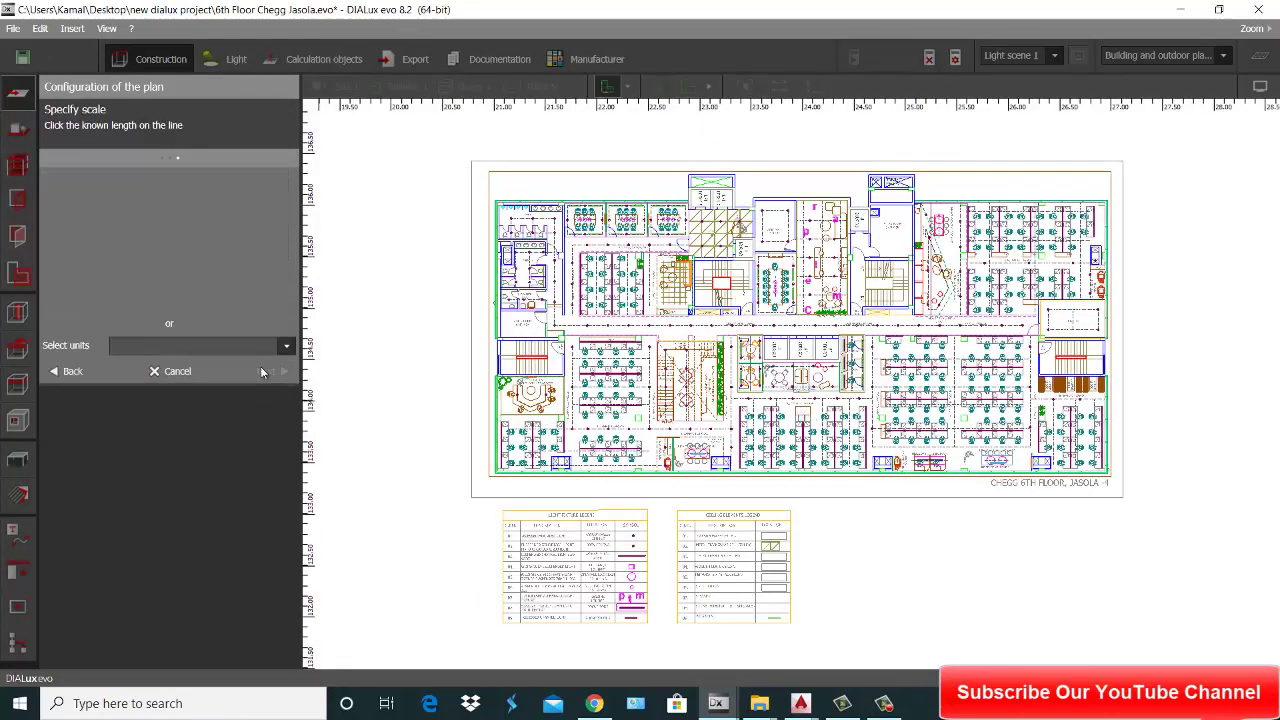
left_click(281, 346)
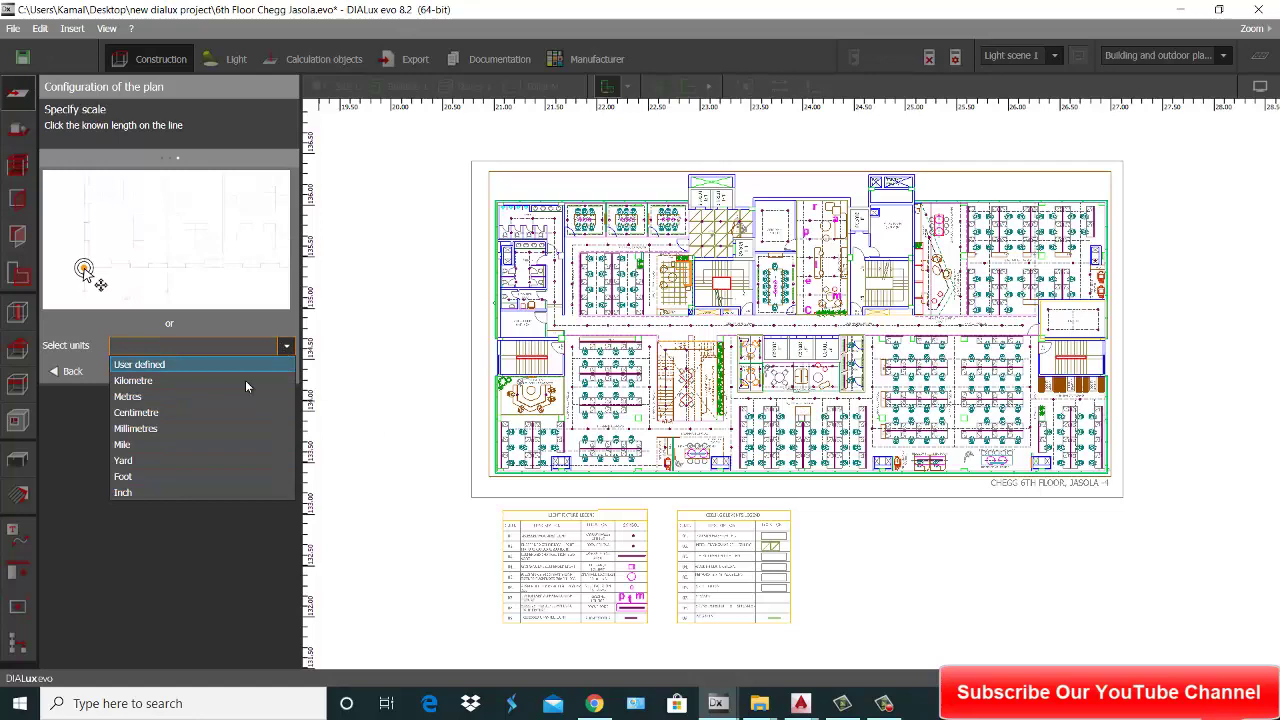
left_click(158, 428)
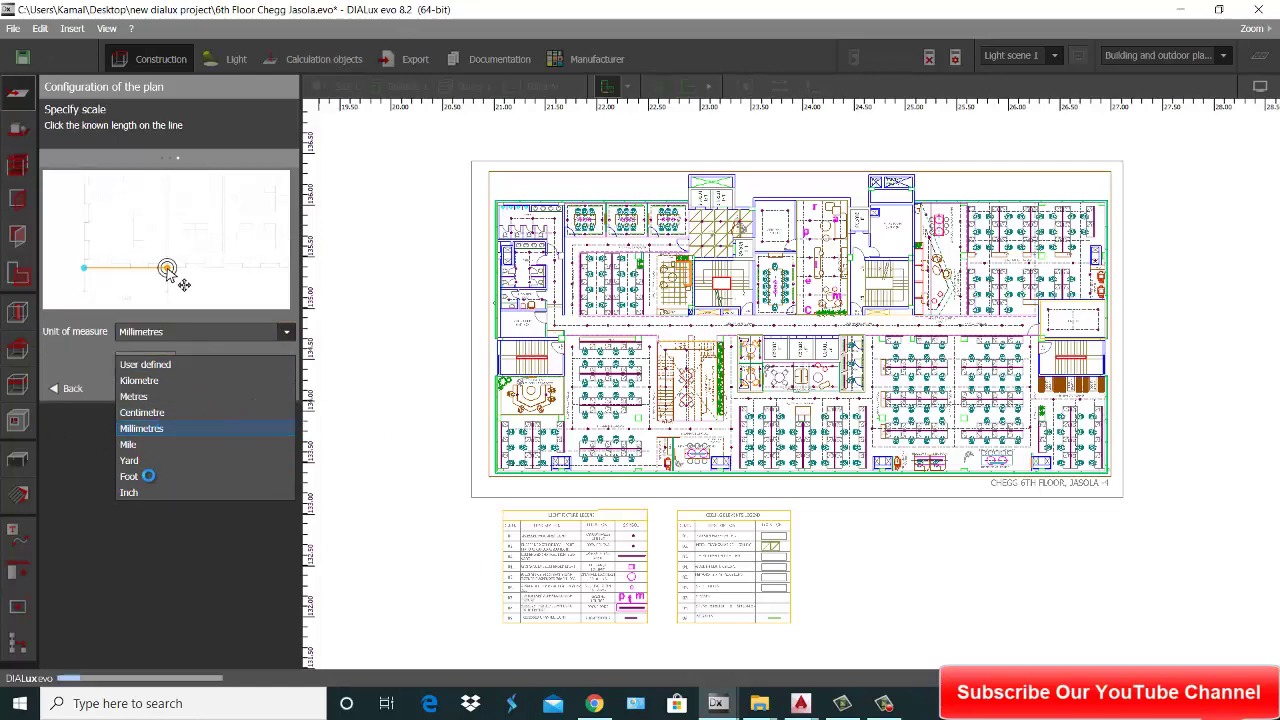
left_click(262, 370)
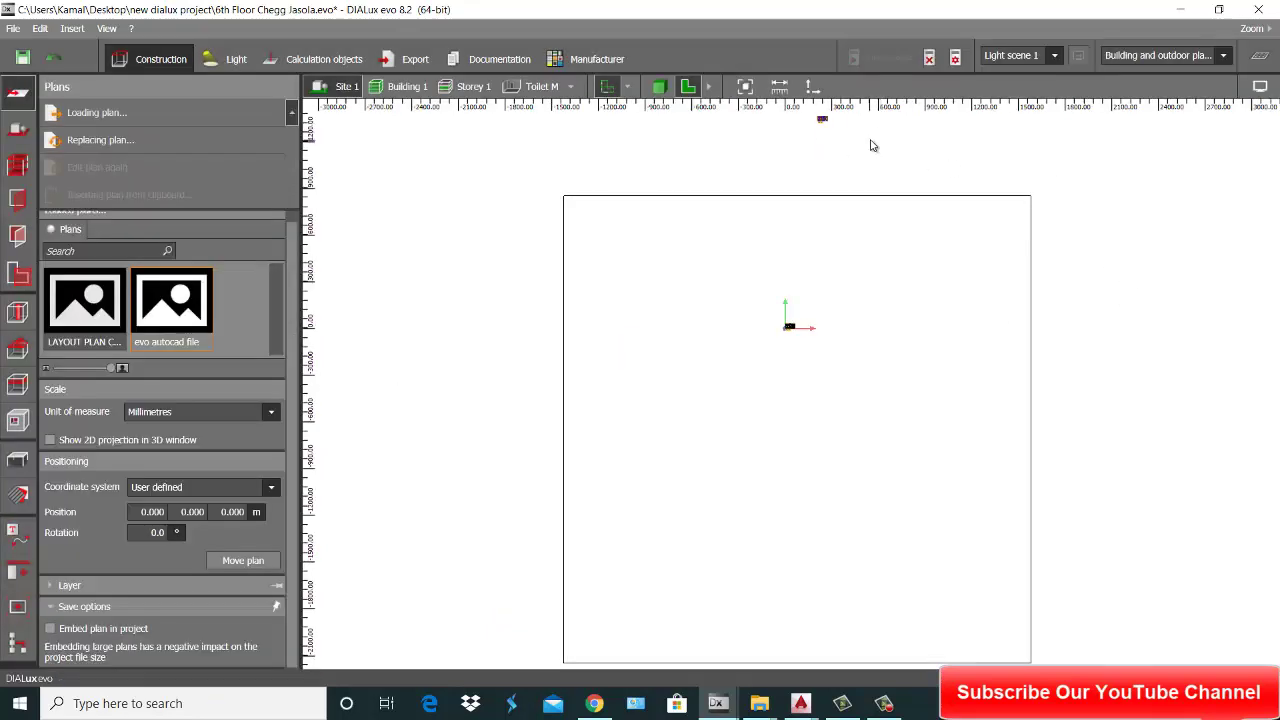
- Zoom and pan around the site to locate the tiny newly loaded plan
scroll(769, 356, "up", 10)
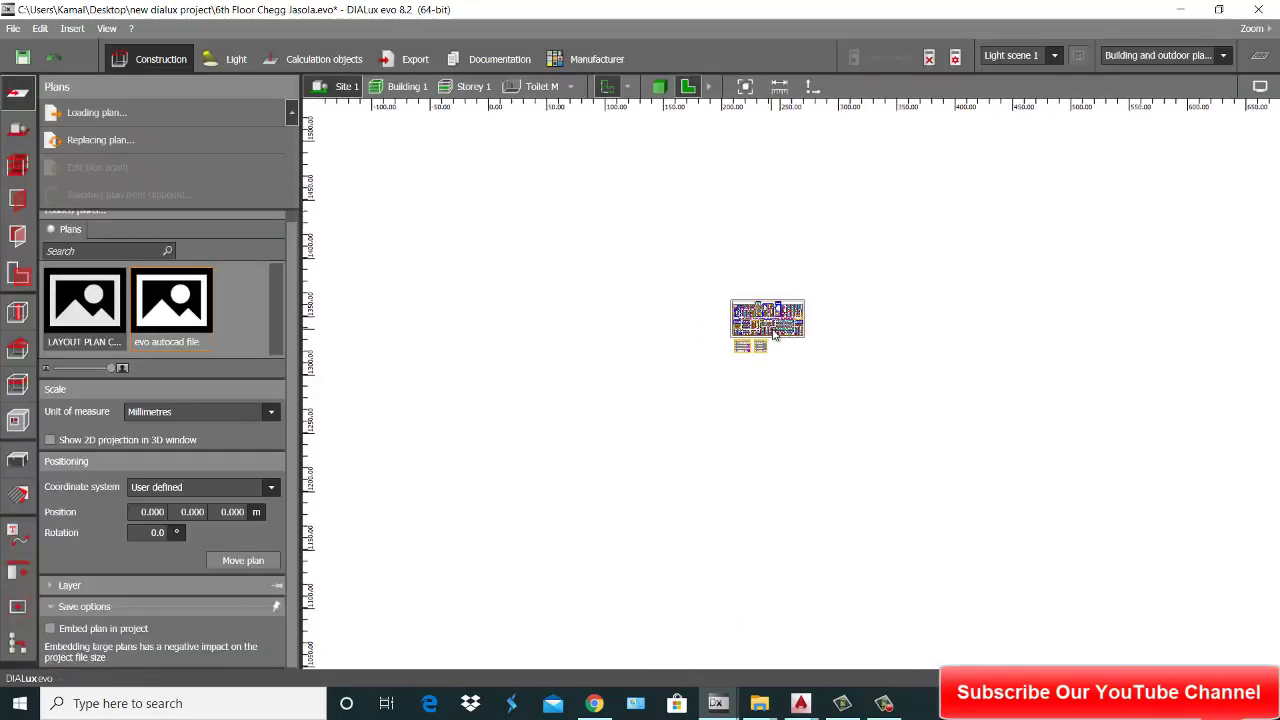
scroll(759, 302, "down", 10)
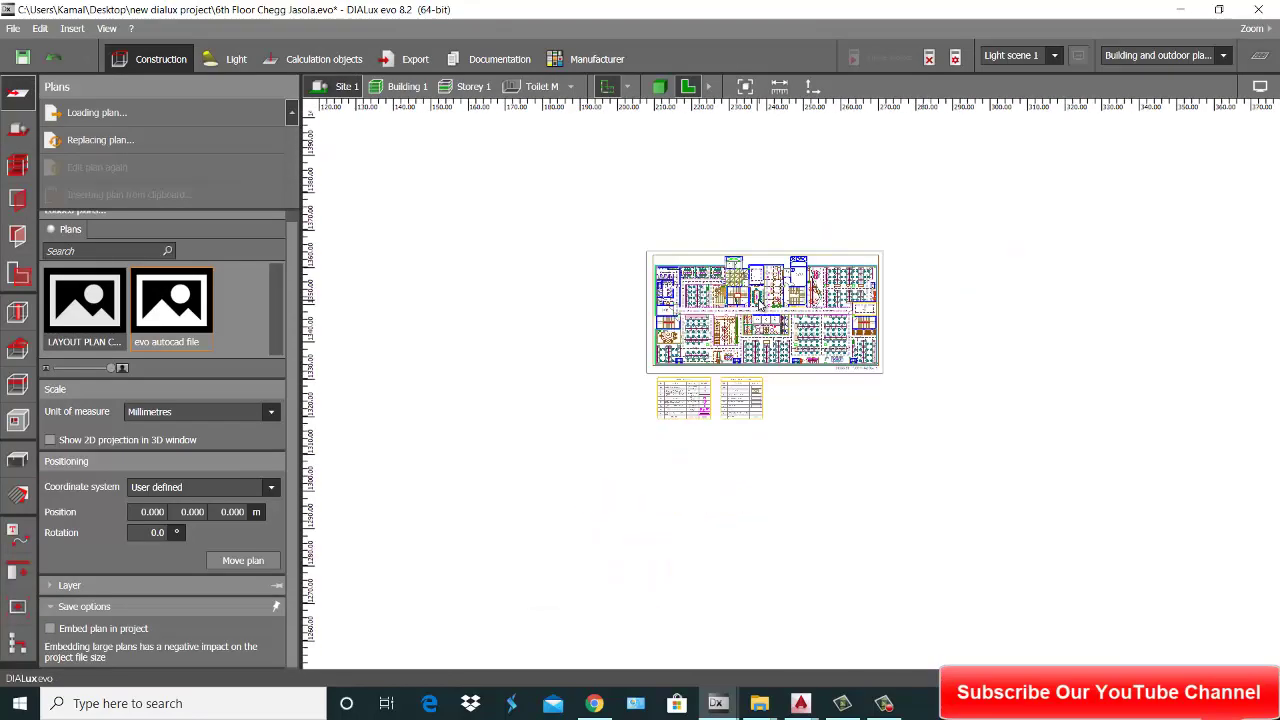
scroll(758, 302, "up", 10)
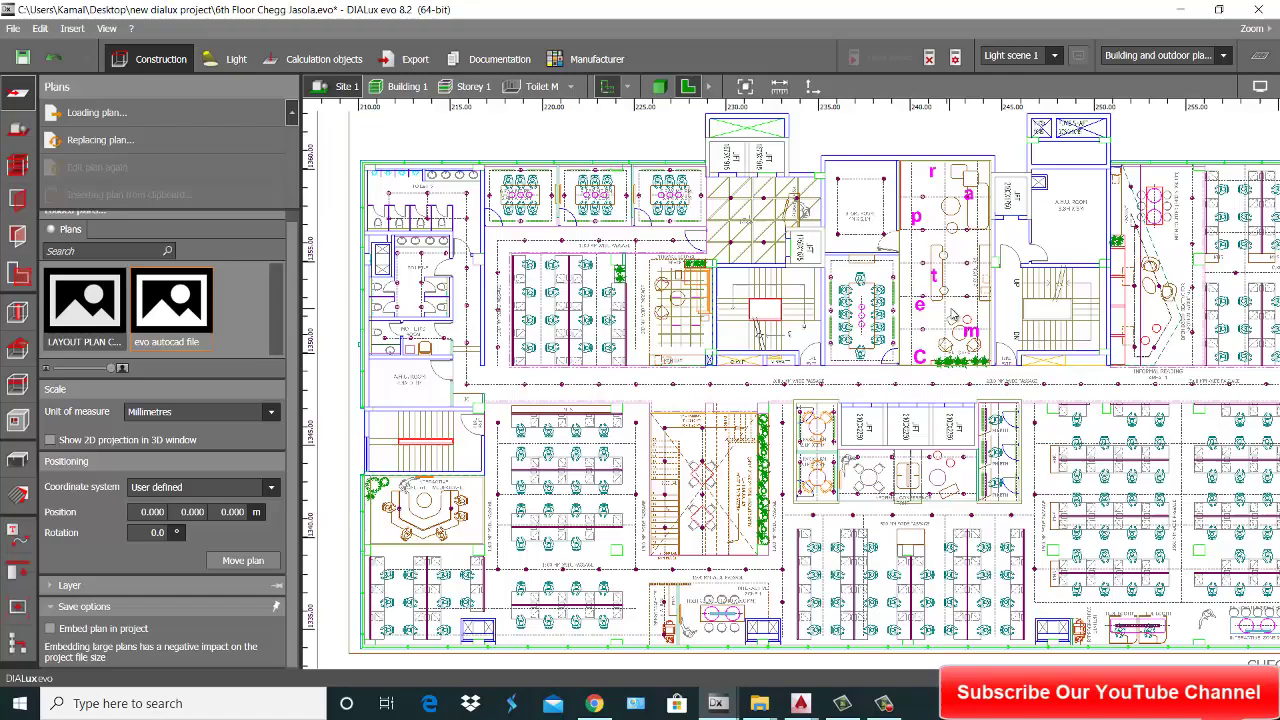
scroll(759, 432, "up", 3)
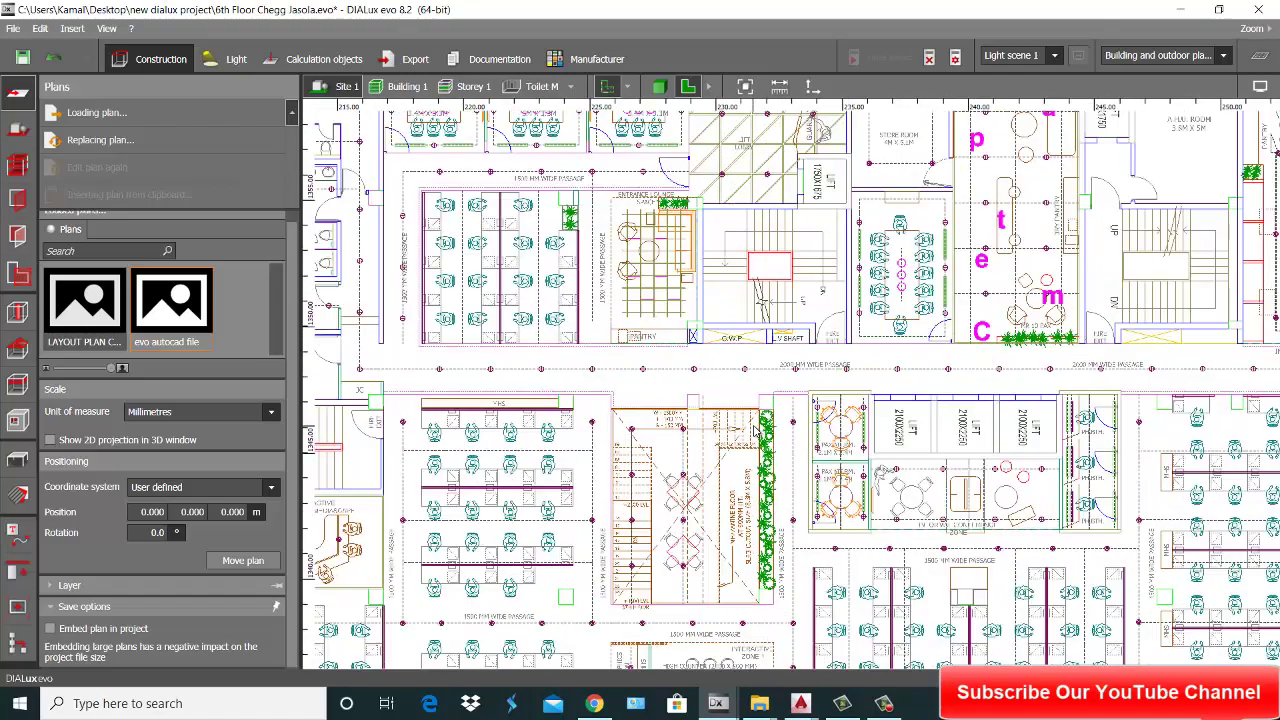
scroll(755, 428, "down", 1)
scroll(657, 270, "up", 1)
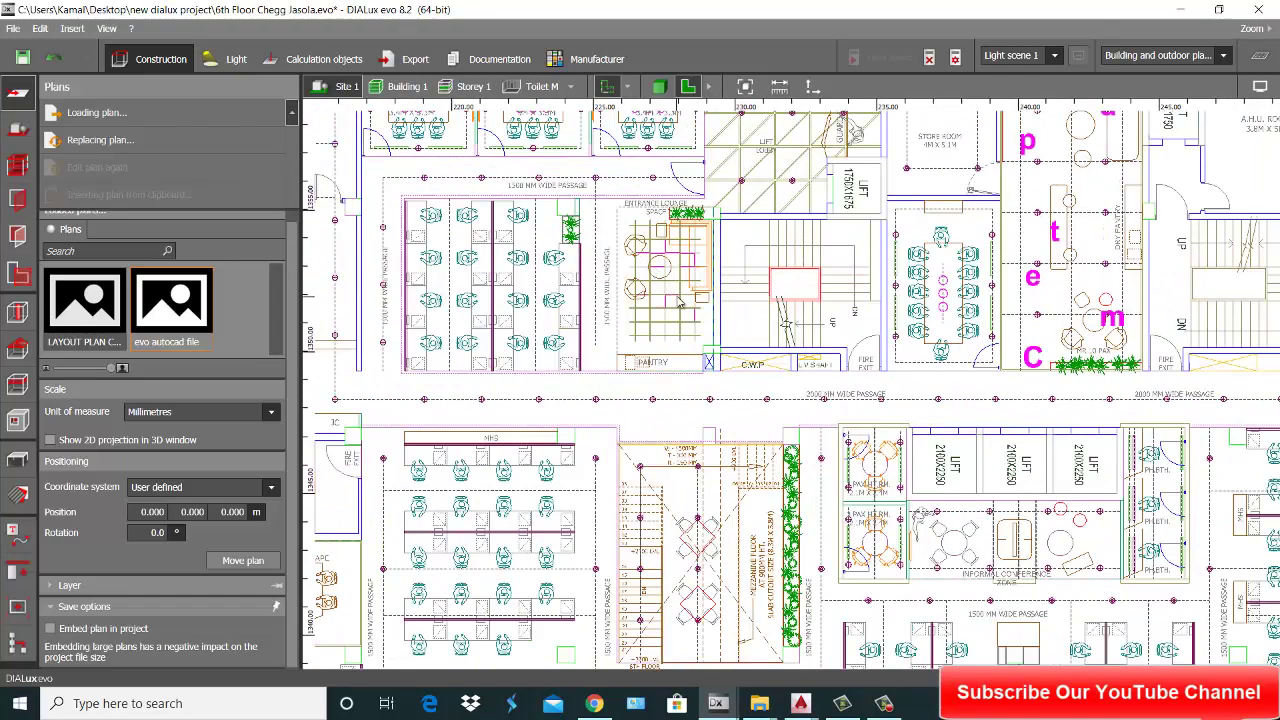
scroll(681, 301, "down", 5)
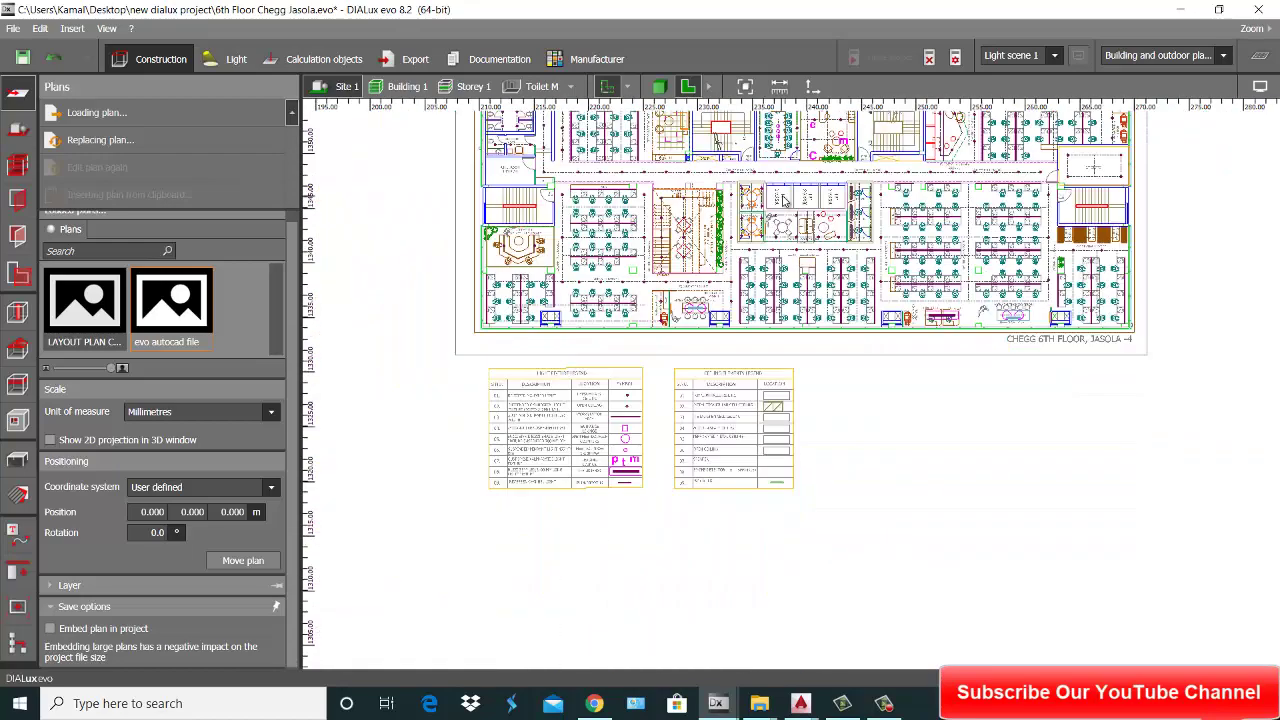
scroll(785, 201, "down", 5)
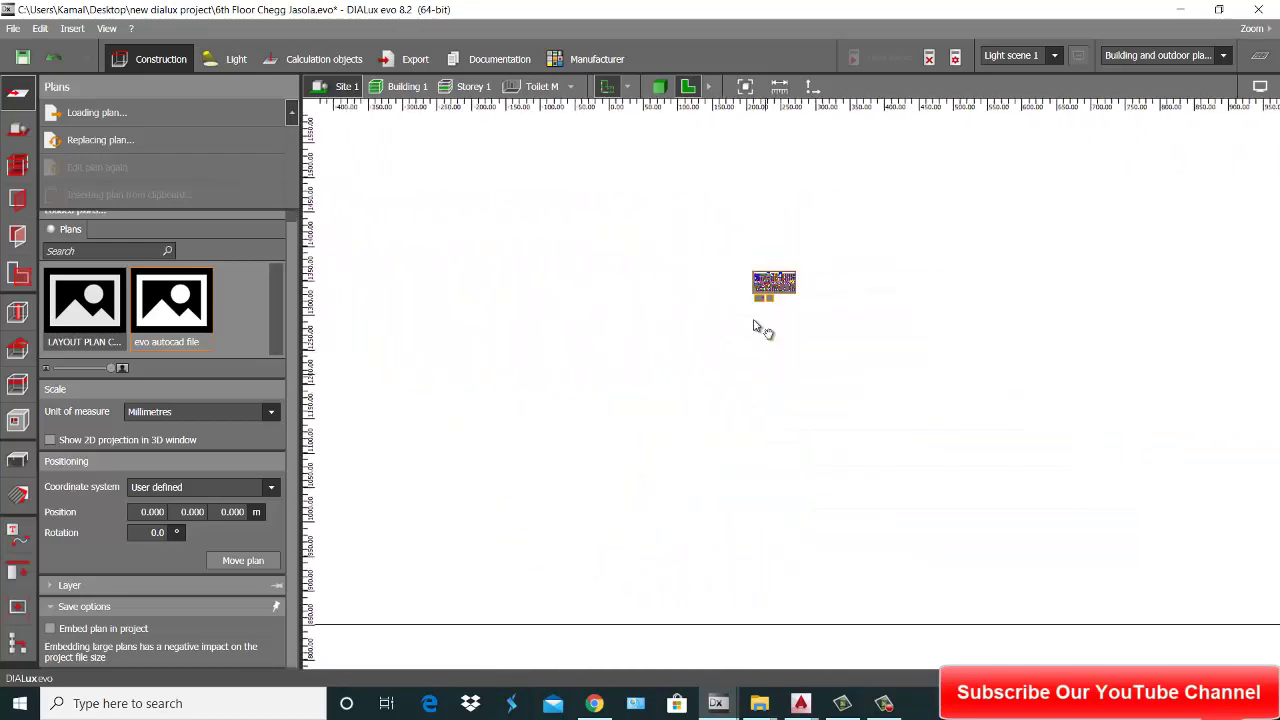
scroll(757, 328, "down", 3)
middle_click_drag(791, 263, 746, 491)
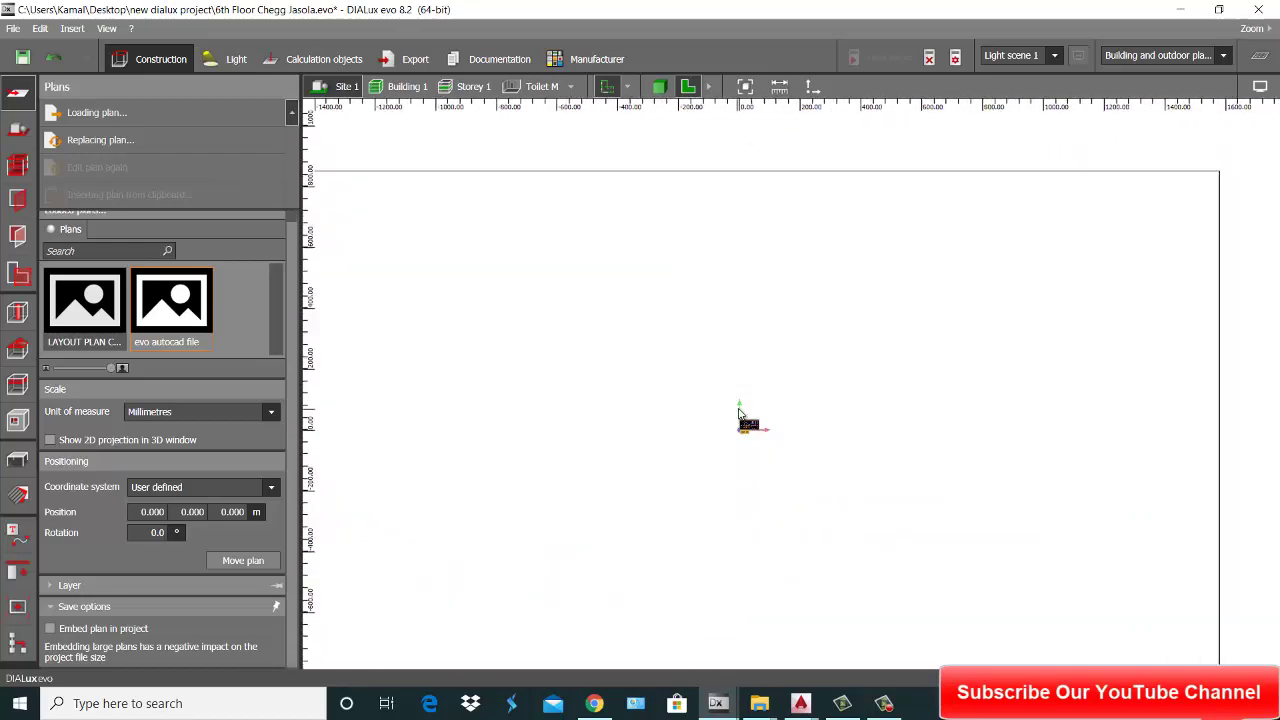
- Dismiss the save-project reminder without saving and keep adjusting the view
scroll(757, 374, "down", 3)
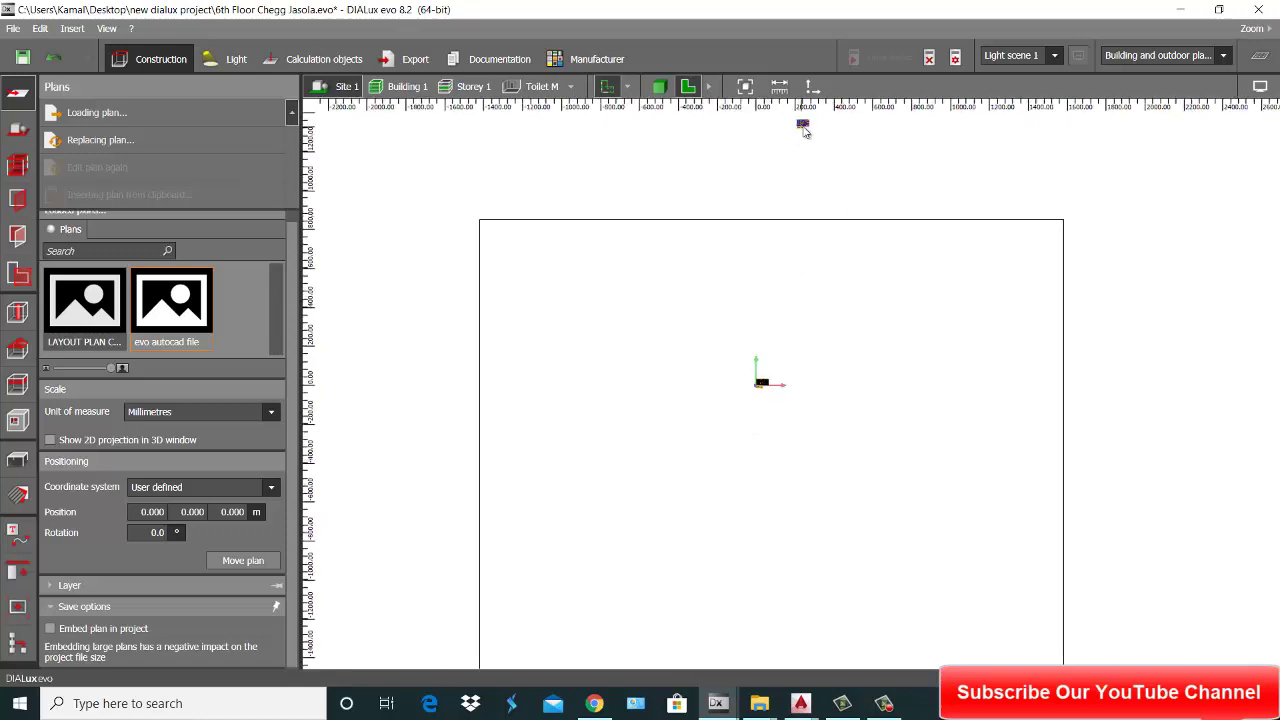
scroll(765, 395, "up", 5)
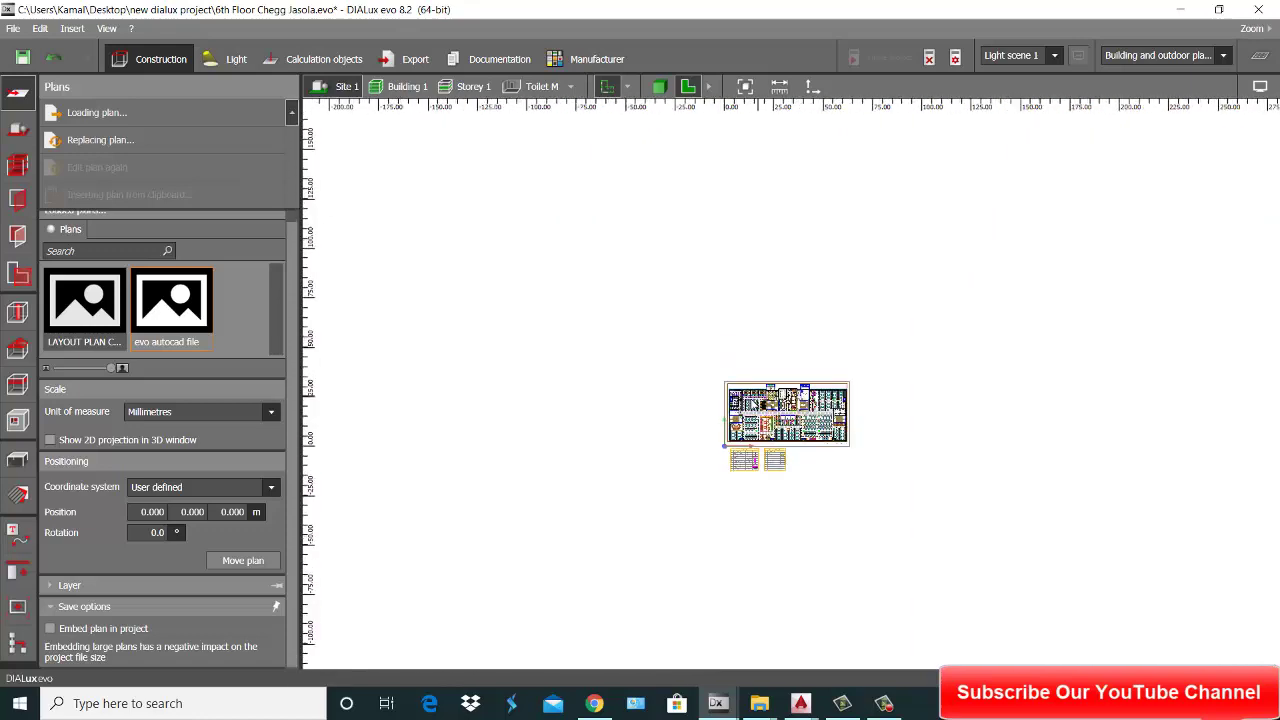
scroll(751, 396, "up", 2)
scroll(751, 396, "down", 1)
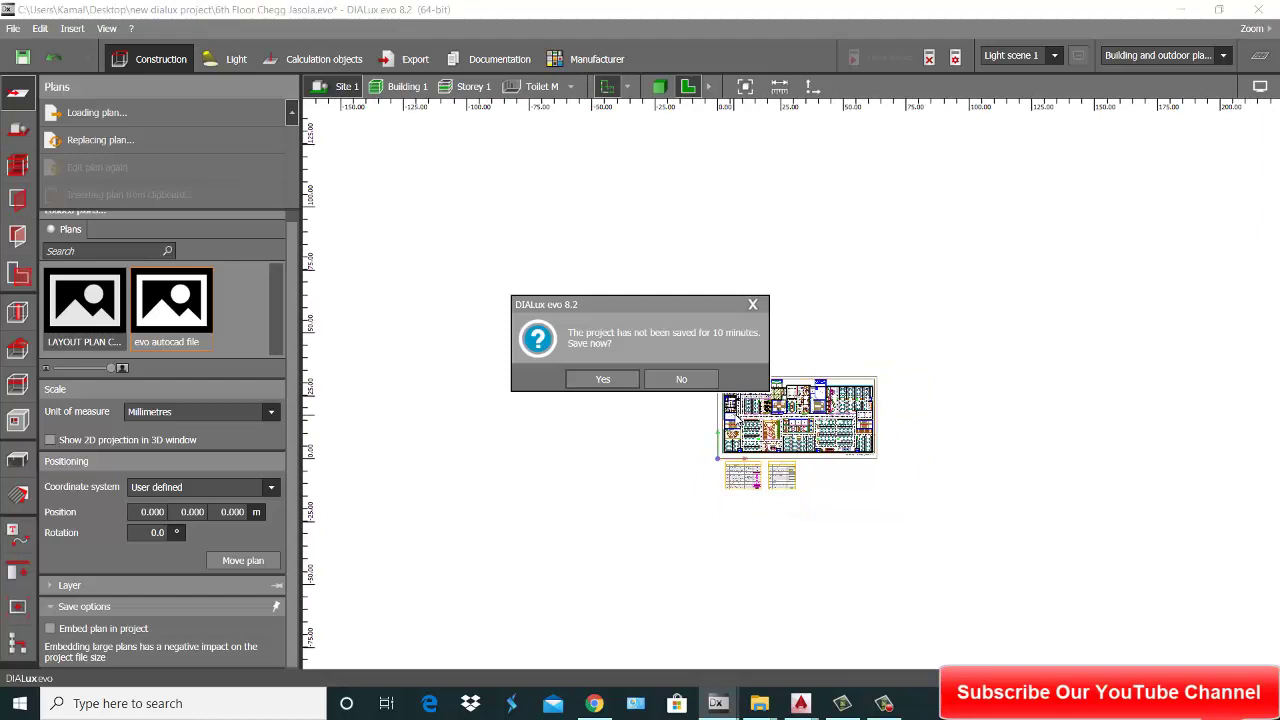
left_click(681, 379)
scroll(731, 294, "down", 6)
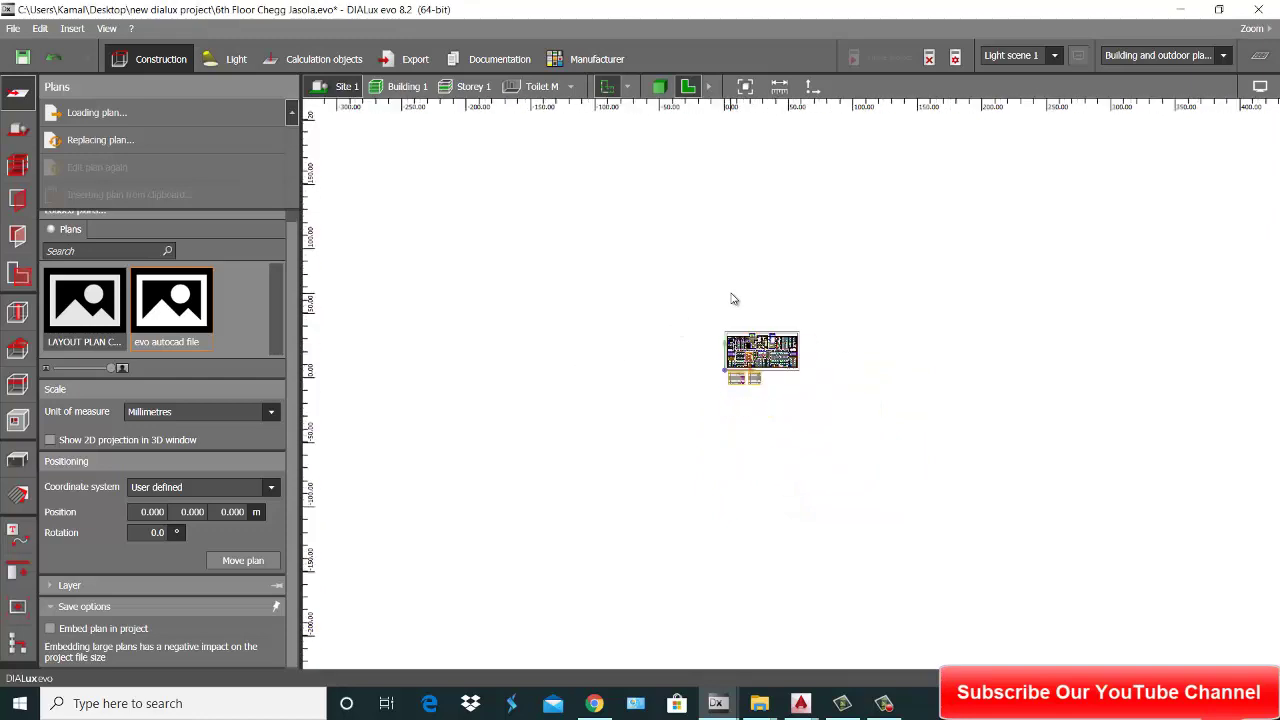
scroll(760, 430, "down", 3)
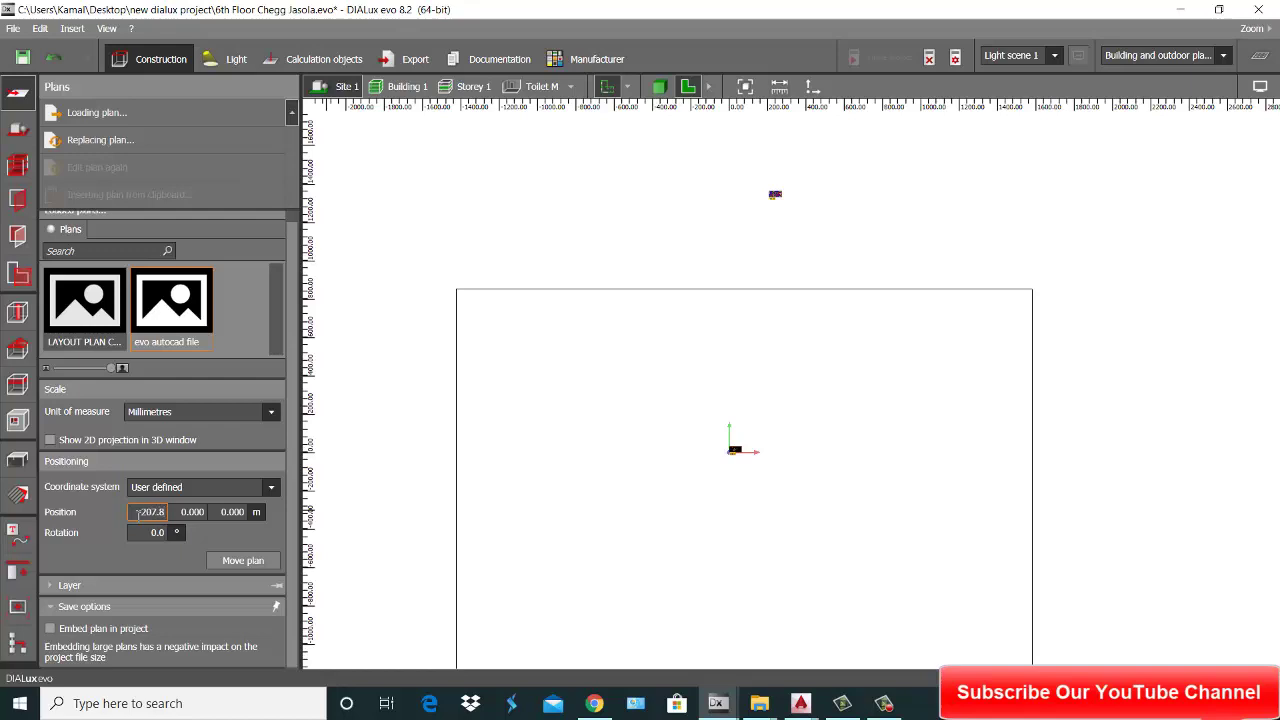
- Position the evo autocad file plan at X -207.809 and Y -1331.553
type("9")
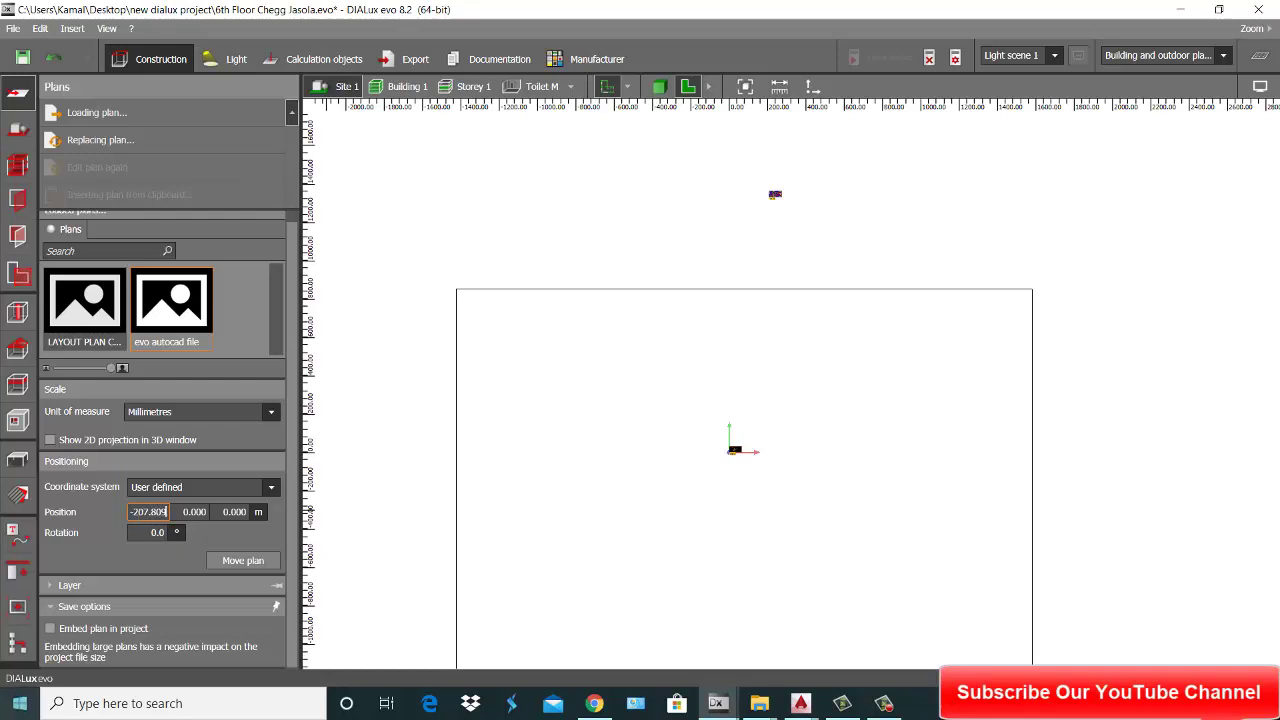
left_click(193, 511)
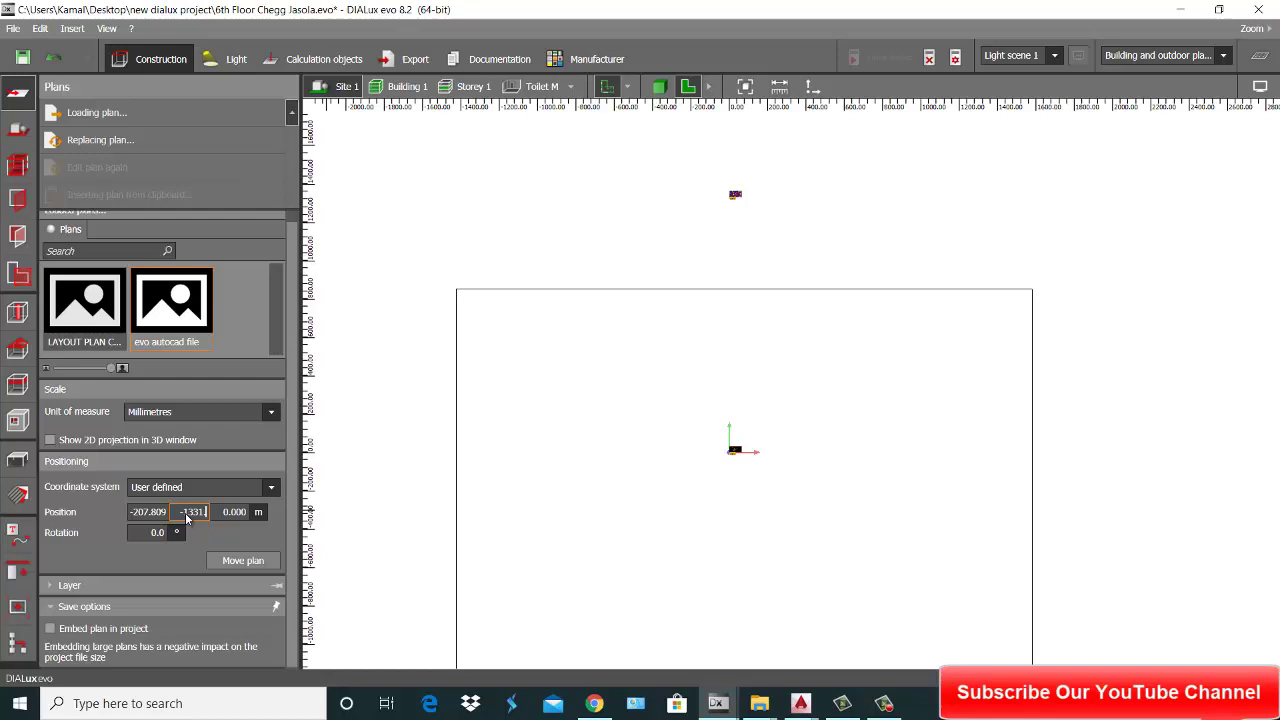
type("53")
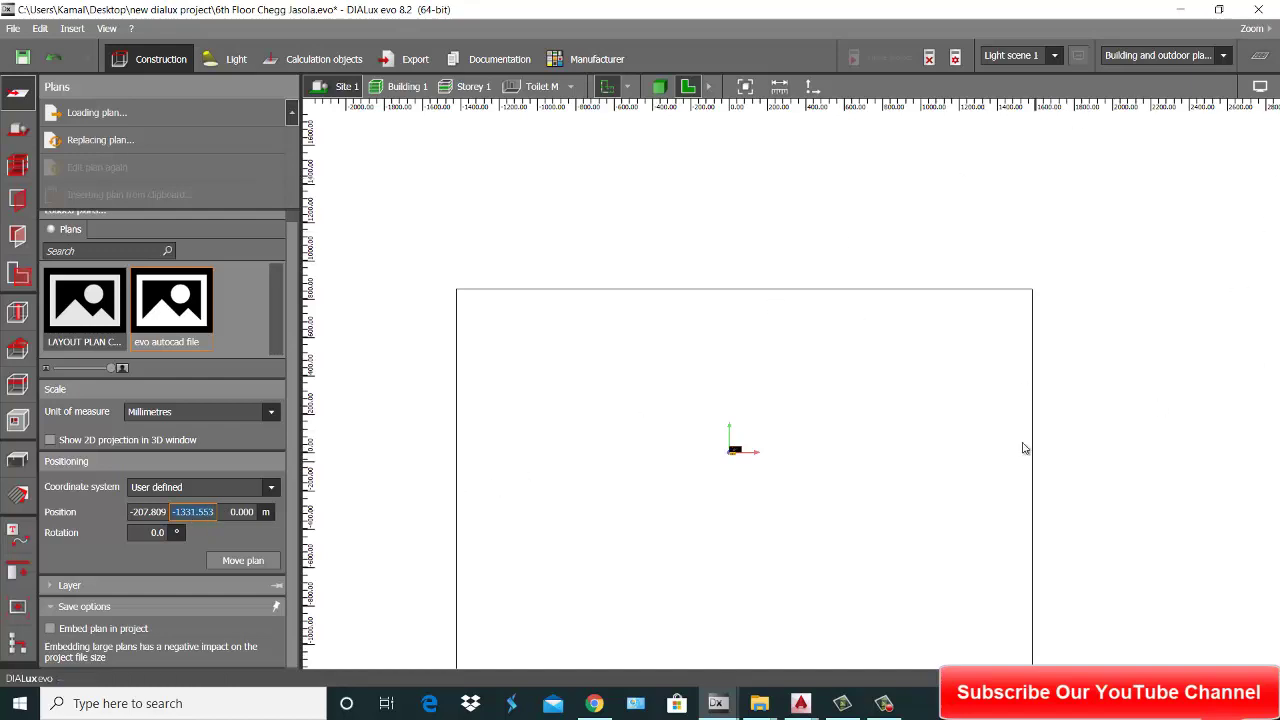
- Zoom in on the moved evo autocad file plan to check its alignment over the old layout
scroll(1023, 443, "up", 1)
scroll(629, 526, "up", 4)
scroll(846, 349, "up", 1)
scroll(631, 503, "up", 5)
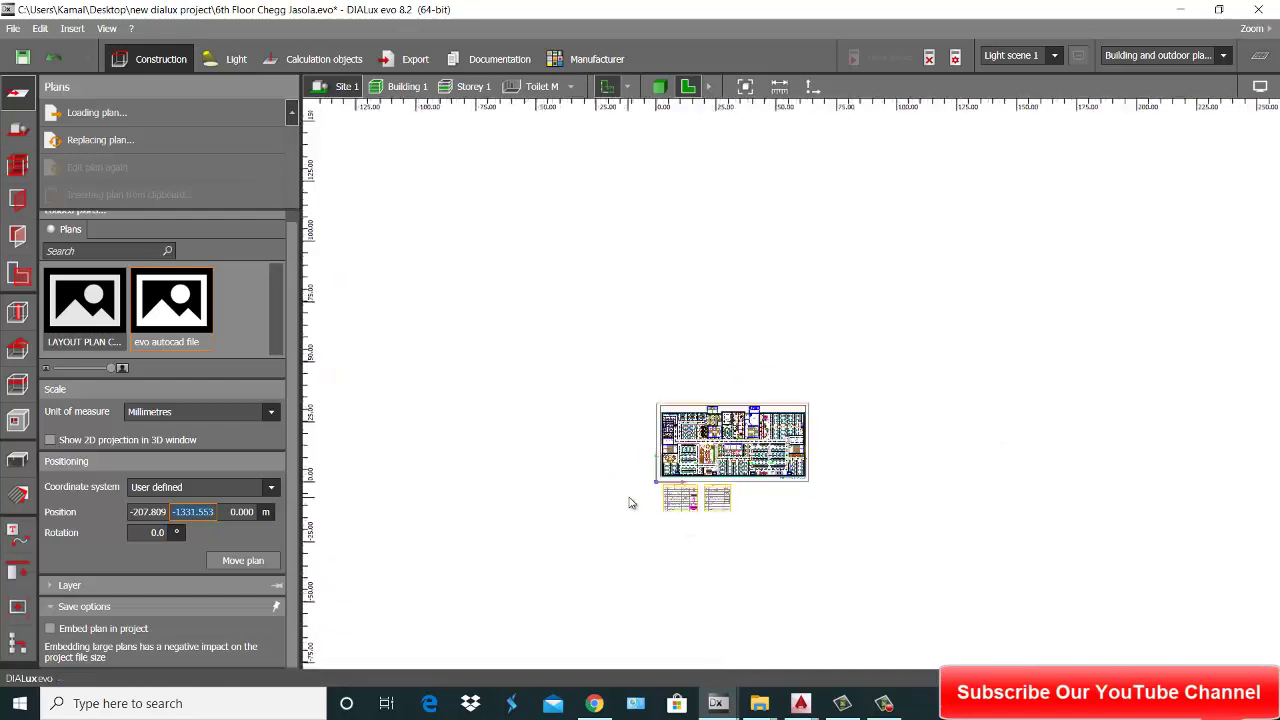
scroll(622, 356, "up", 3)
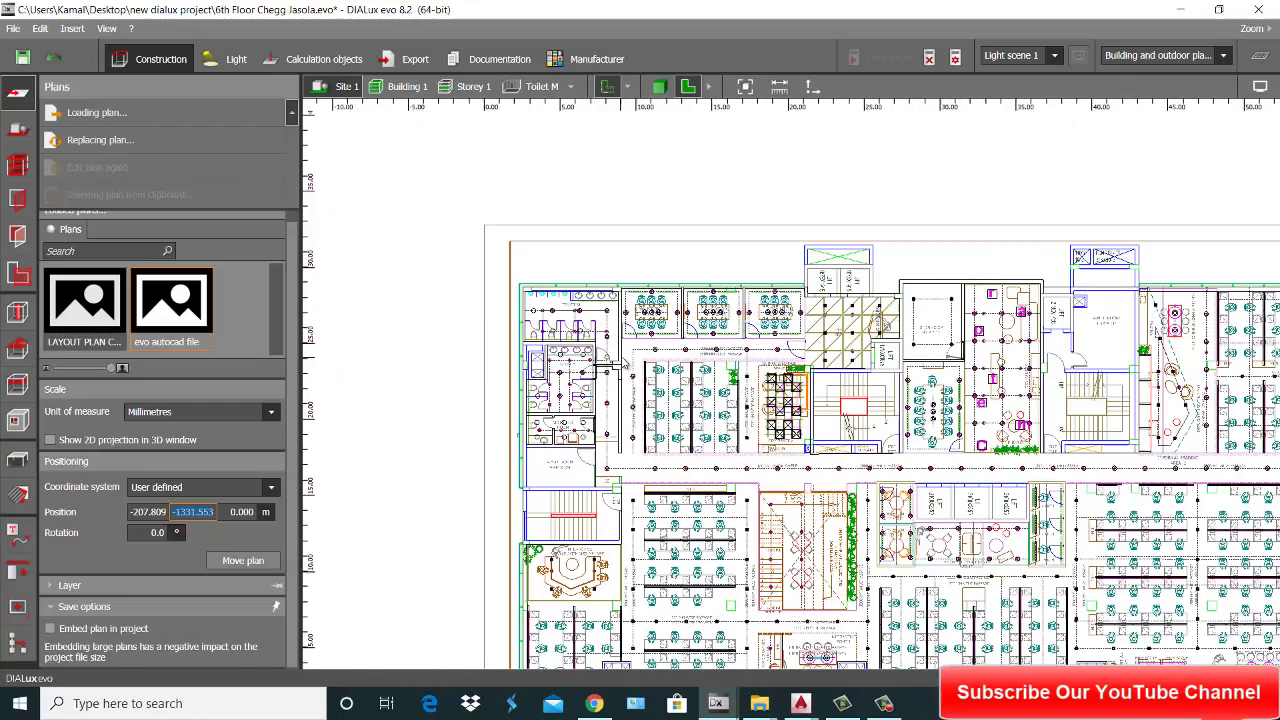
scroll(622, 356, "down", 4)
scroll(622, 356, "up", 3)
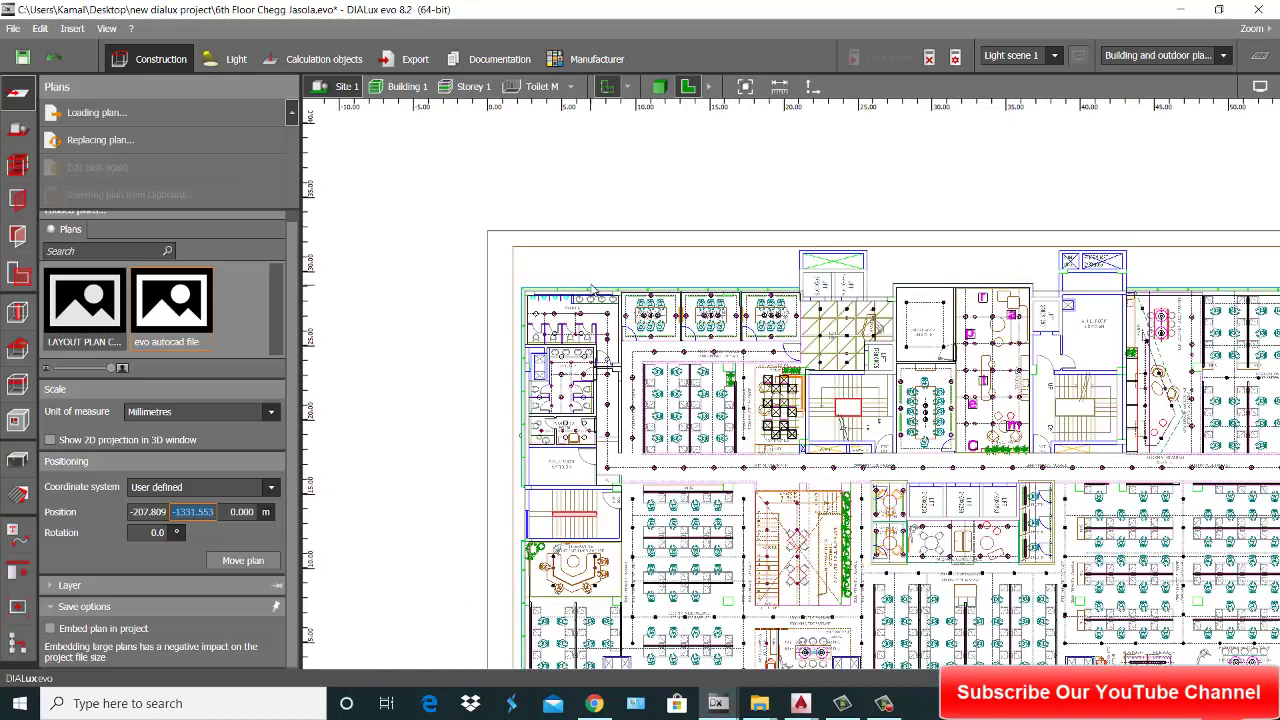
- Hide the old LAYOUT PLAN CHEGG FINAL plan and zoom around the revised AutoCAD plan to check alignment
left_click(628, 89)
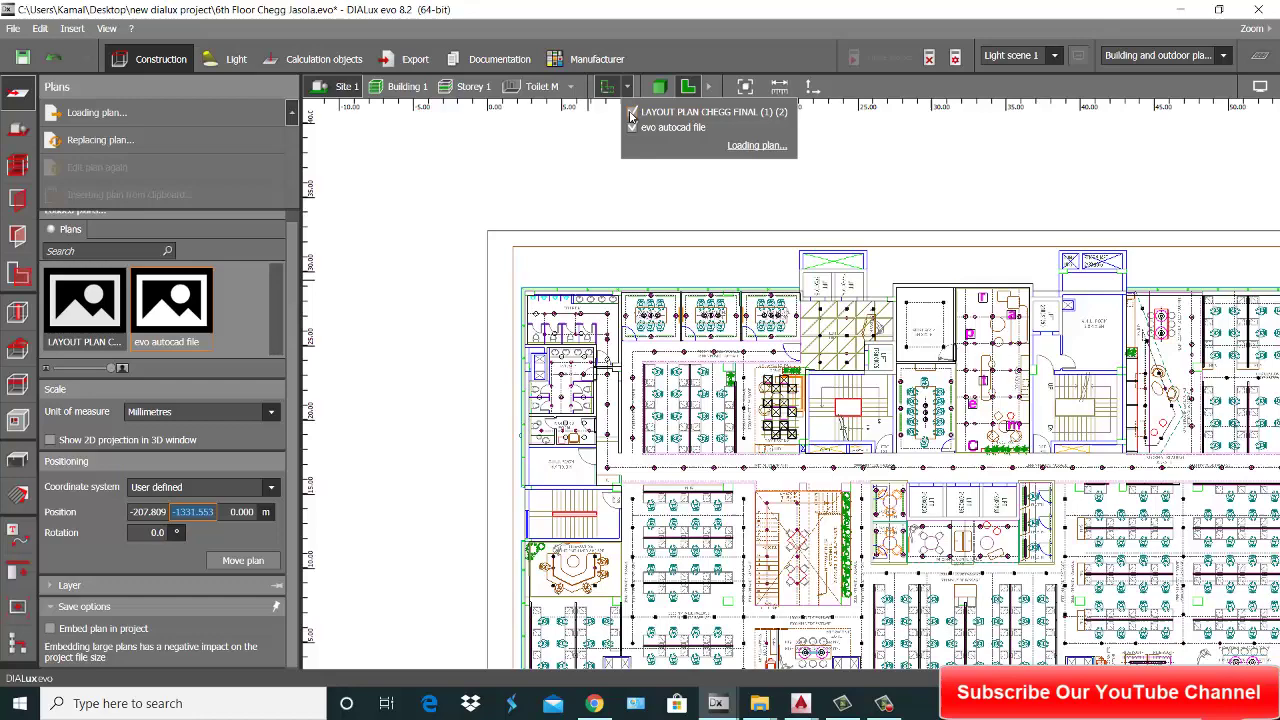
left_click(631, 113)
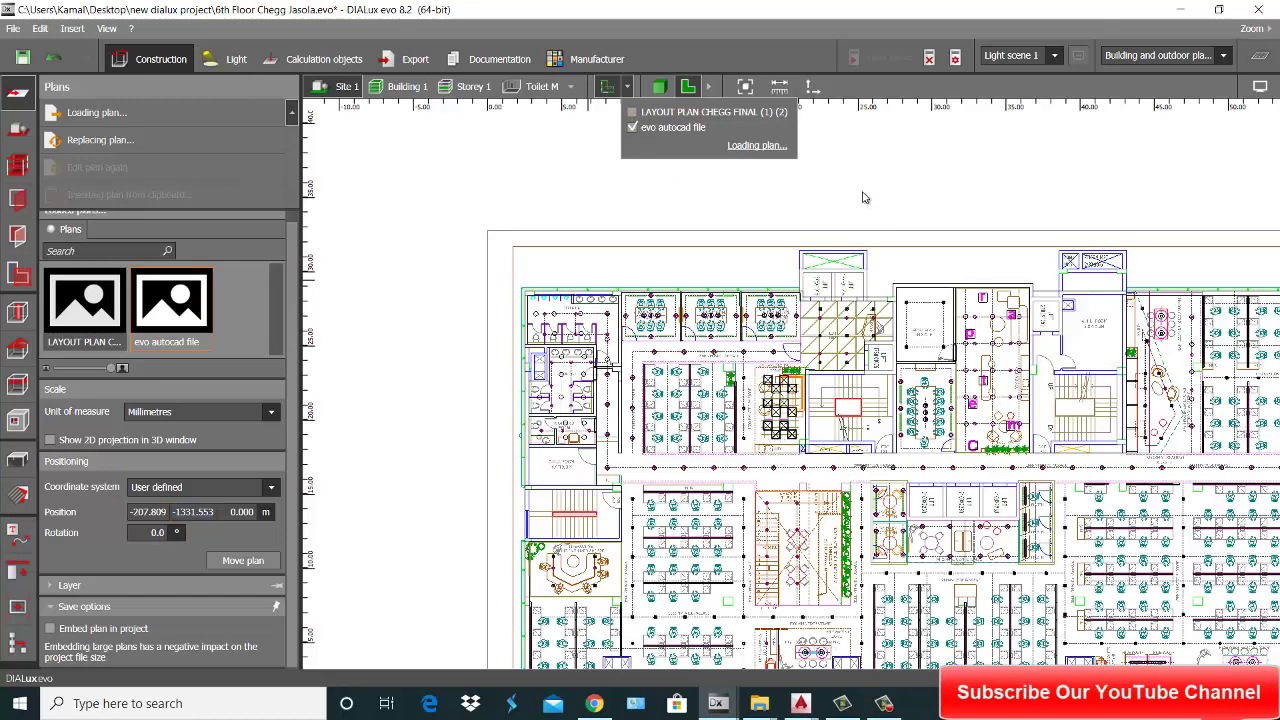
scroll(815, 330, "down", 1)
scroll(807, 400, "up", 2)
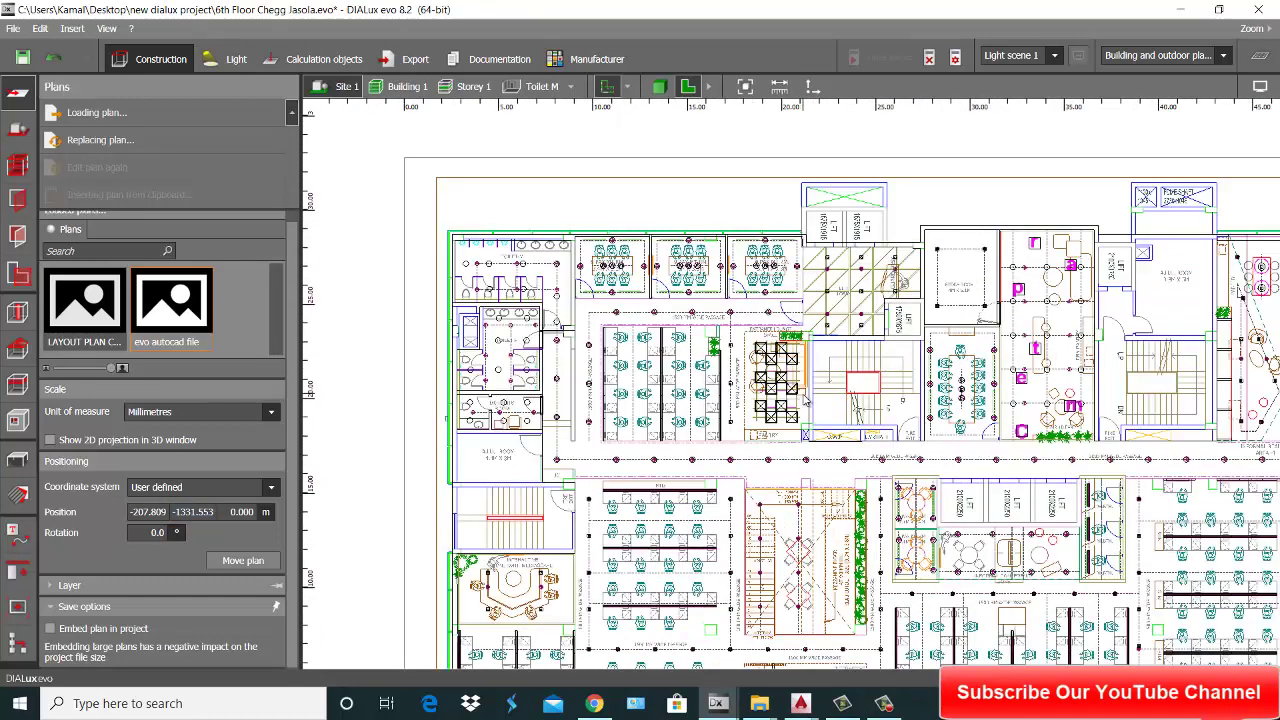
scroll(805, 398, "up", 5)
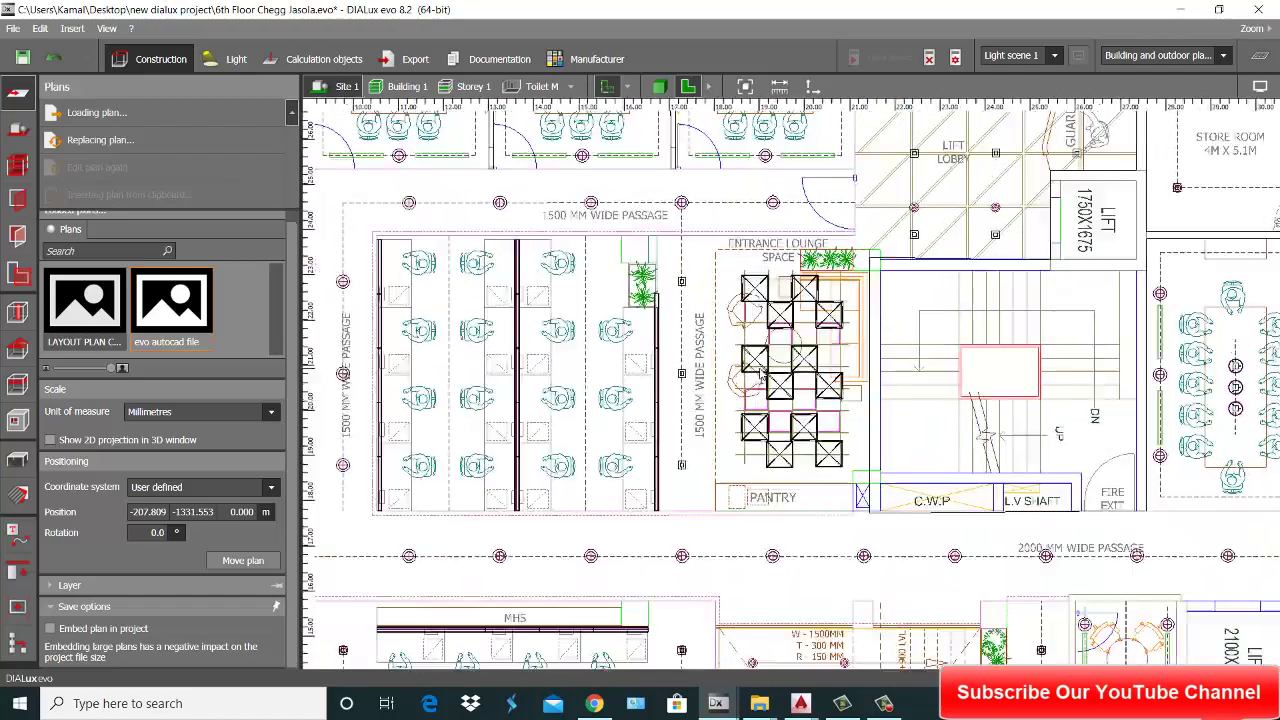
scroll(762, 374, "down", 2)
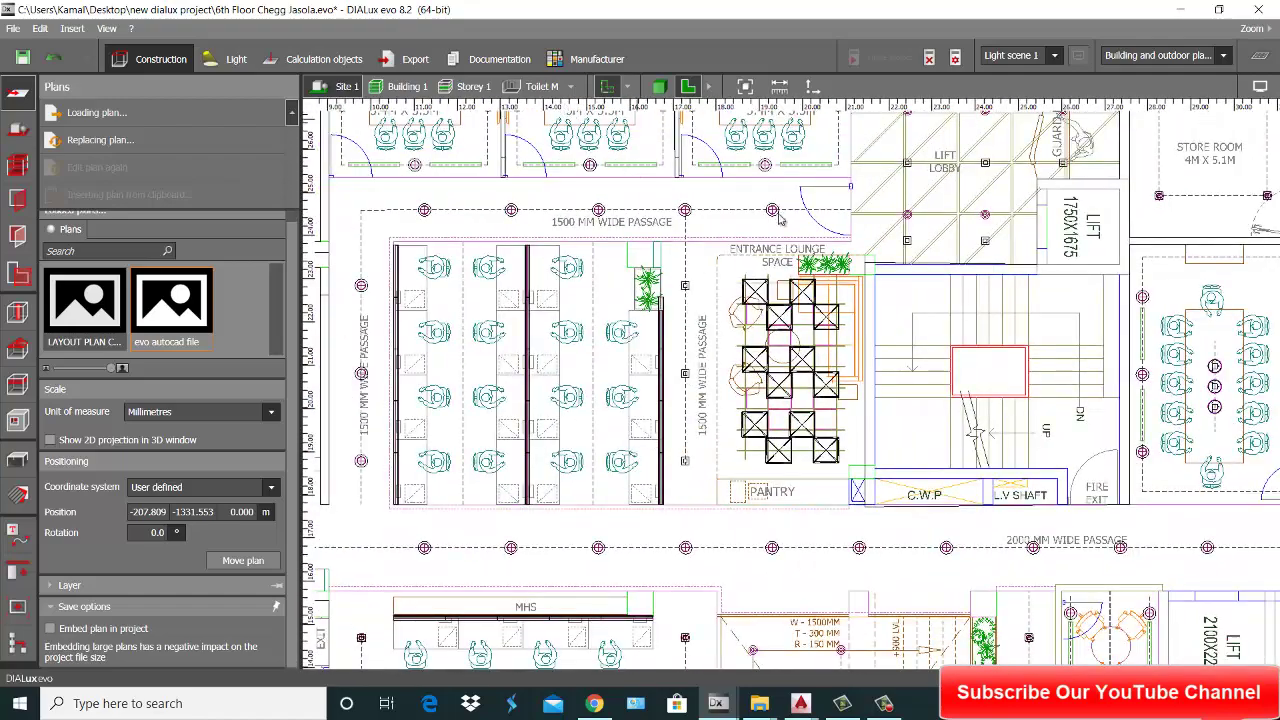
scroll(782, 335, "up", 3)
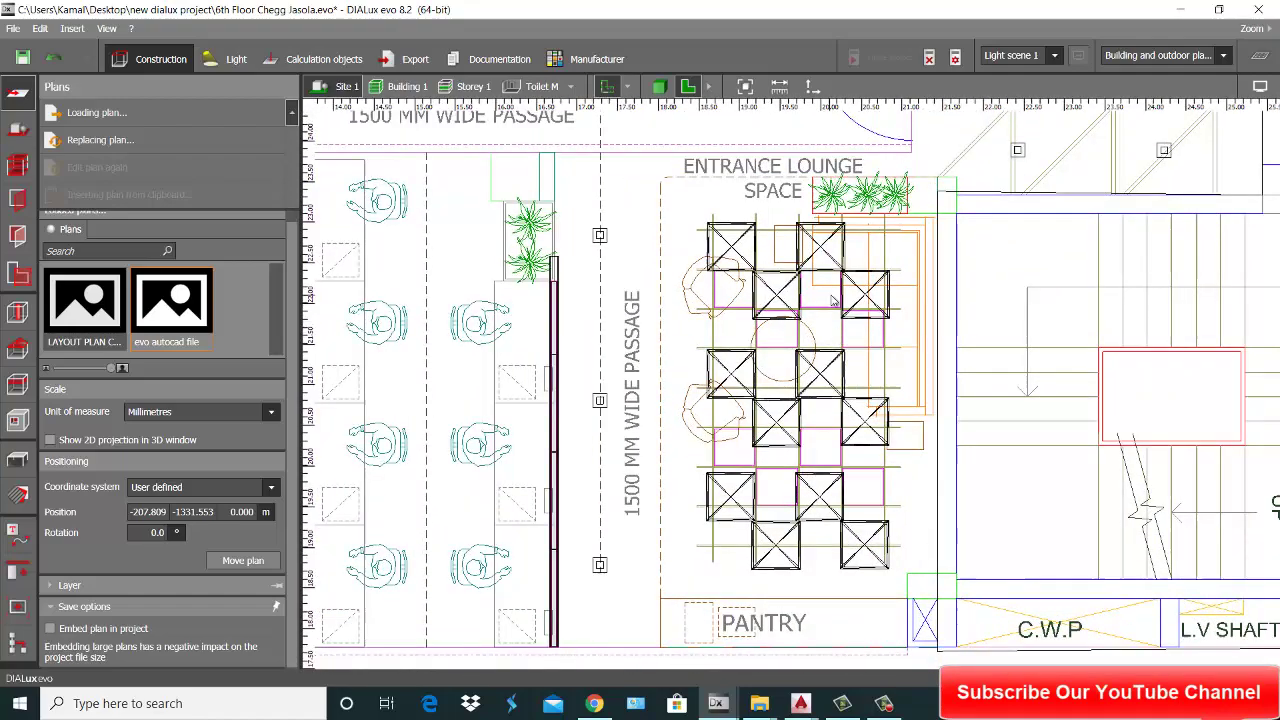
scroll(832, 300, "down", 4)
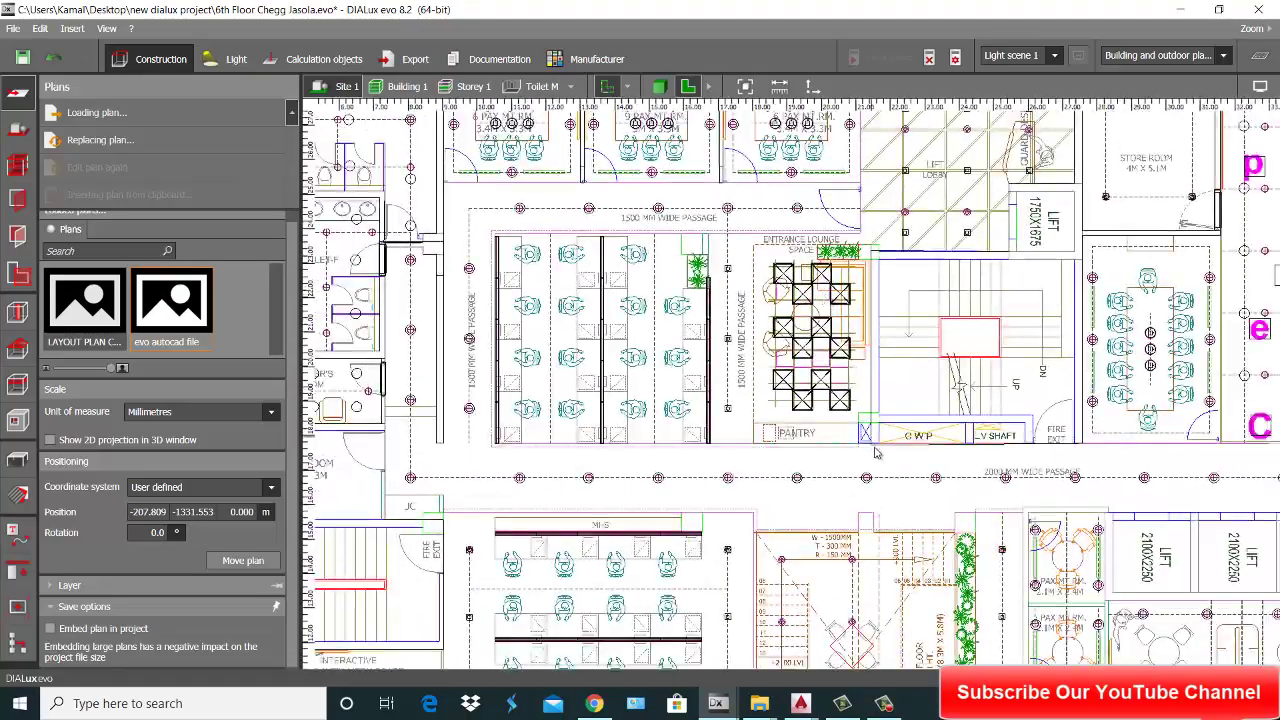
scroll(797, 411, "down", 3)
scroll(686, 375, "up", 4)
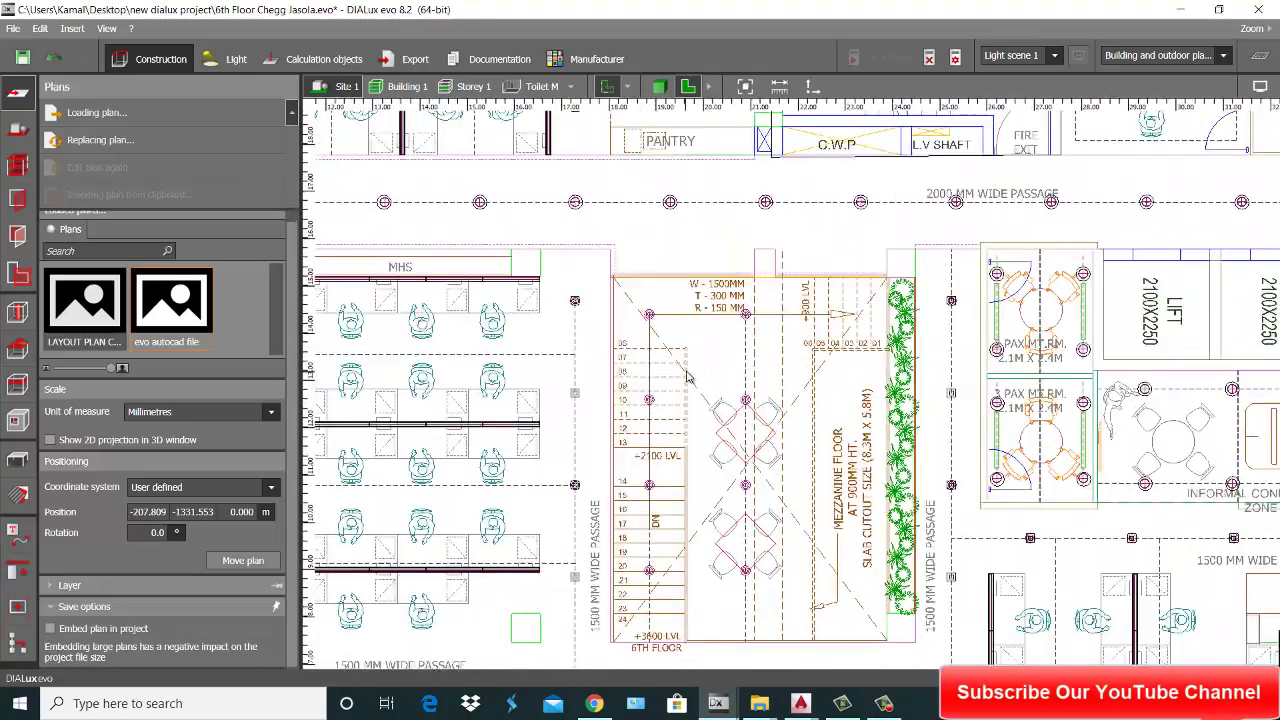
scroll(686, 375, "up", 2)
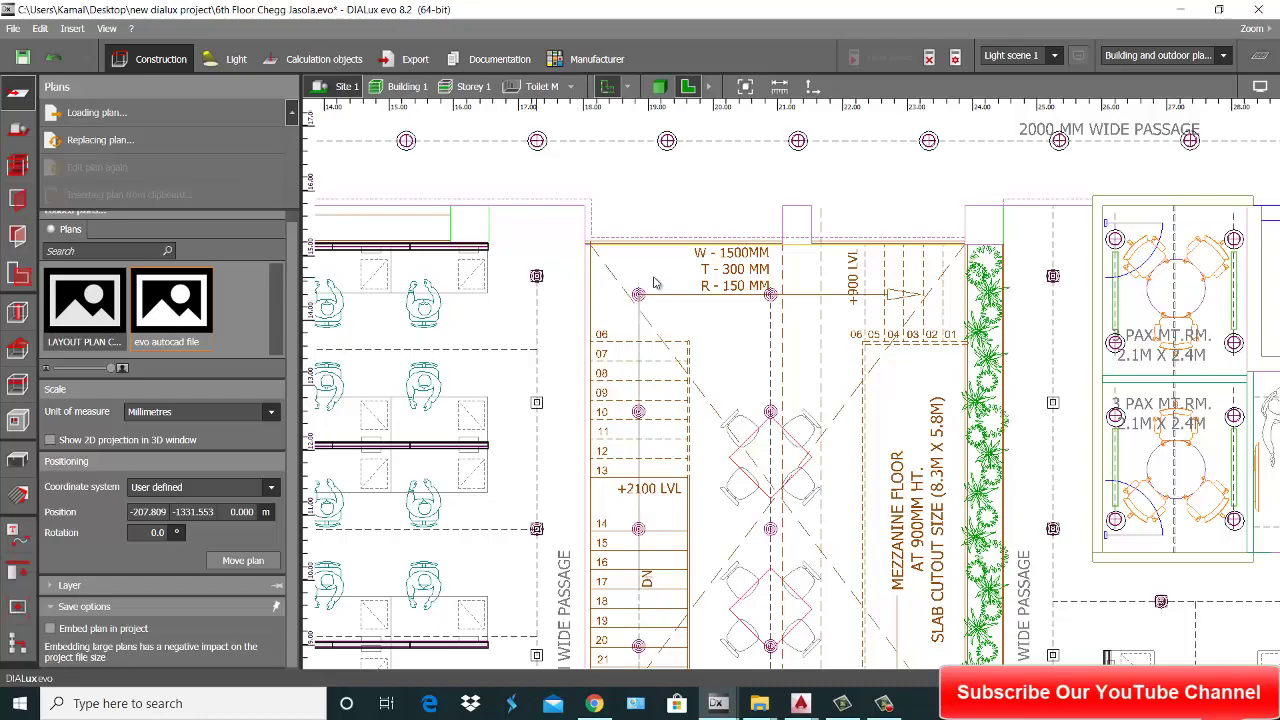
scroll(820, 310, "down", 3)
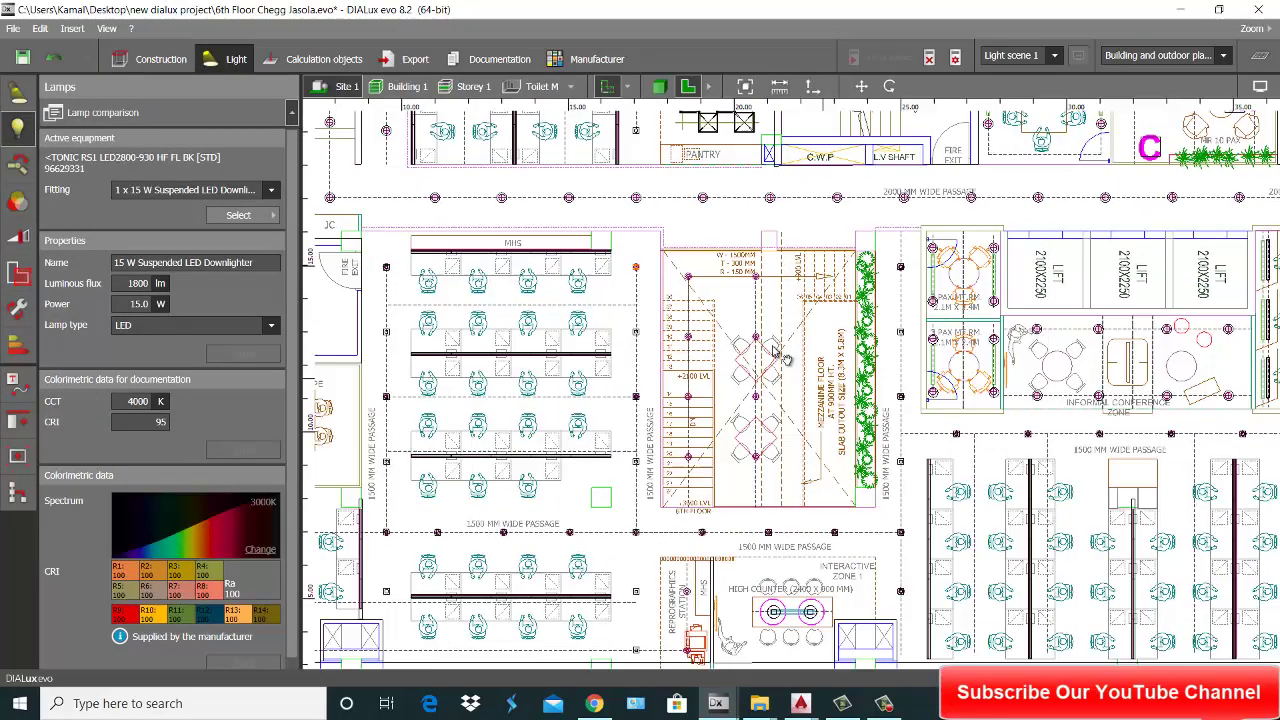
scroll(780, 355, "down", 2)
scroll(833, 315, "up", 2)
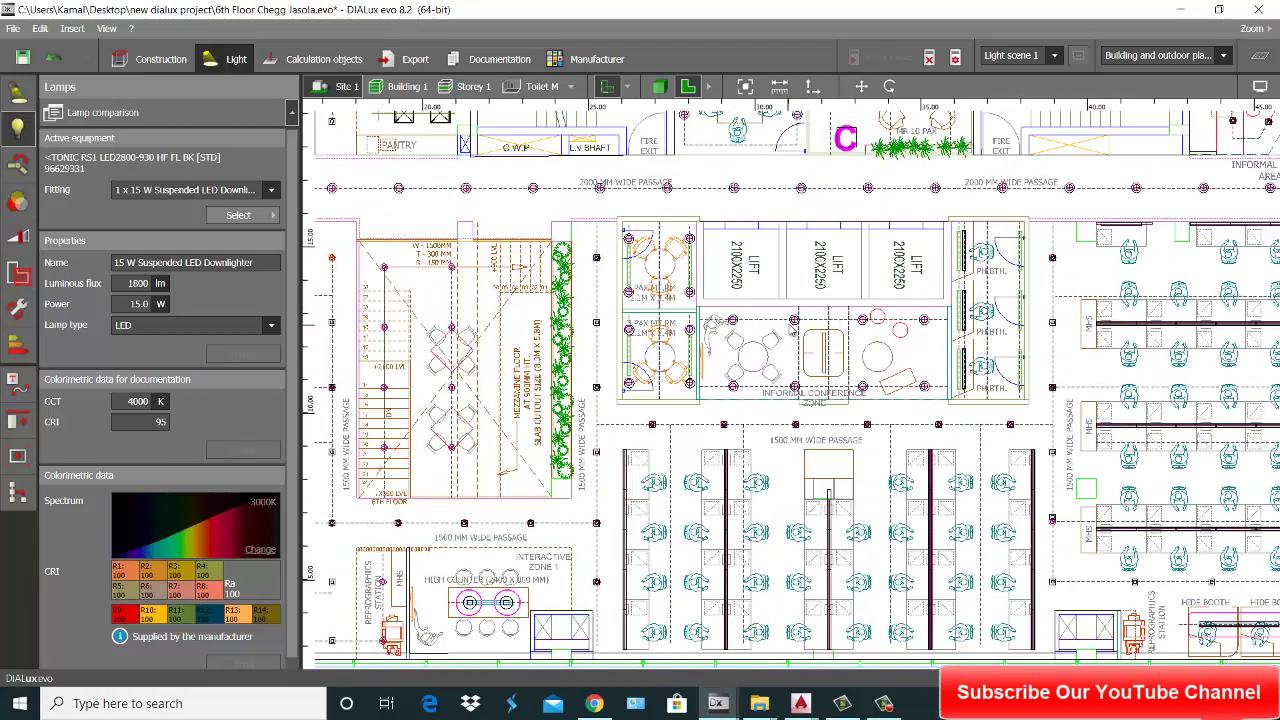
scroll(728, 320, "up", 1)
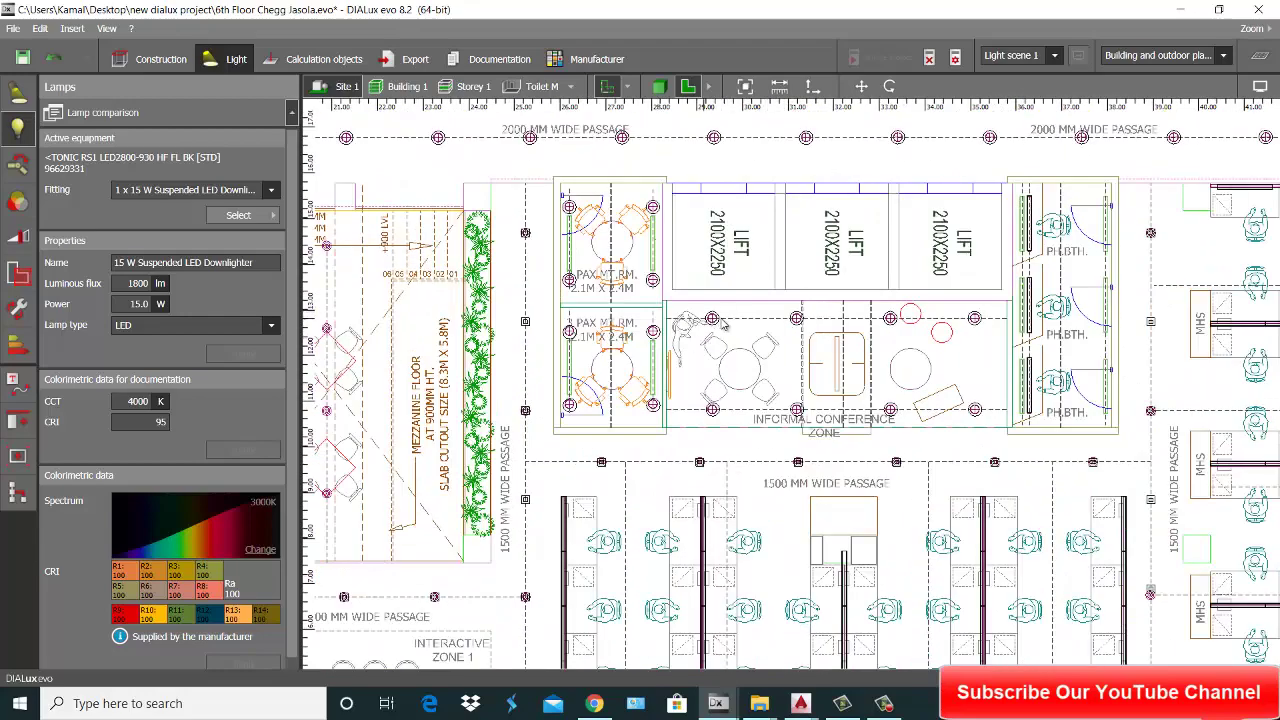
scroll(809, 332, "down", 2)
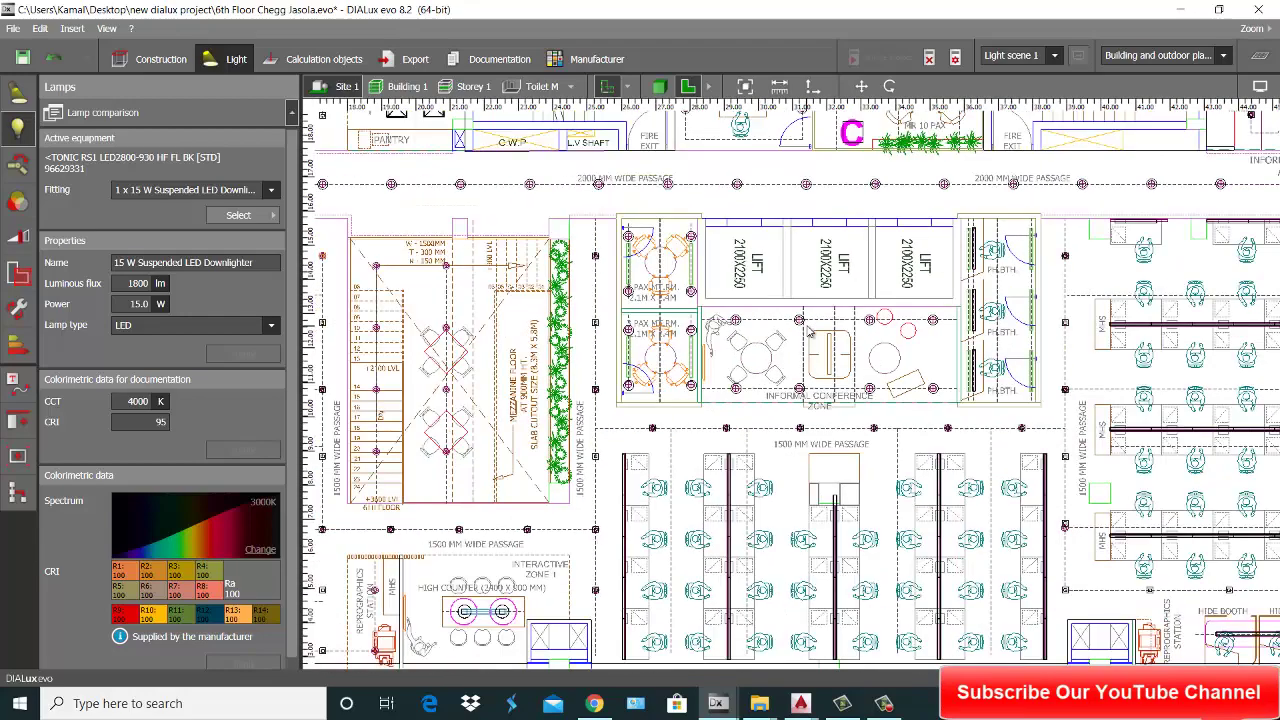
scroll(773, 335, "up", 2)
scroll(773, 335, "down", 1)
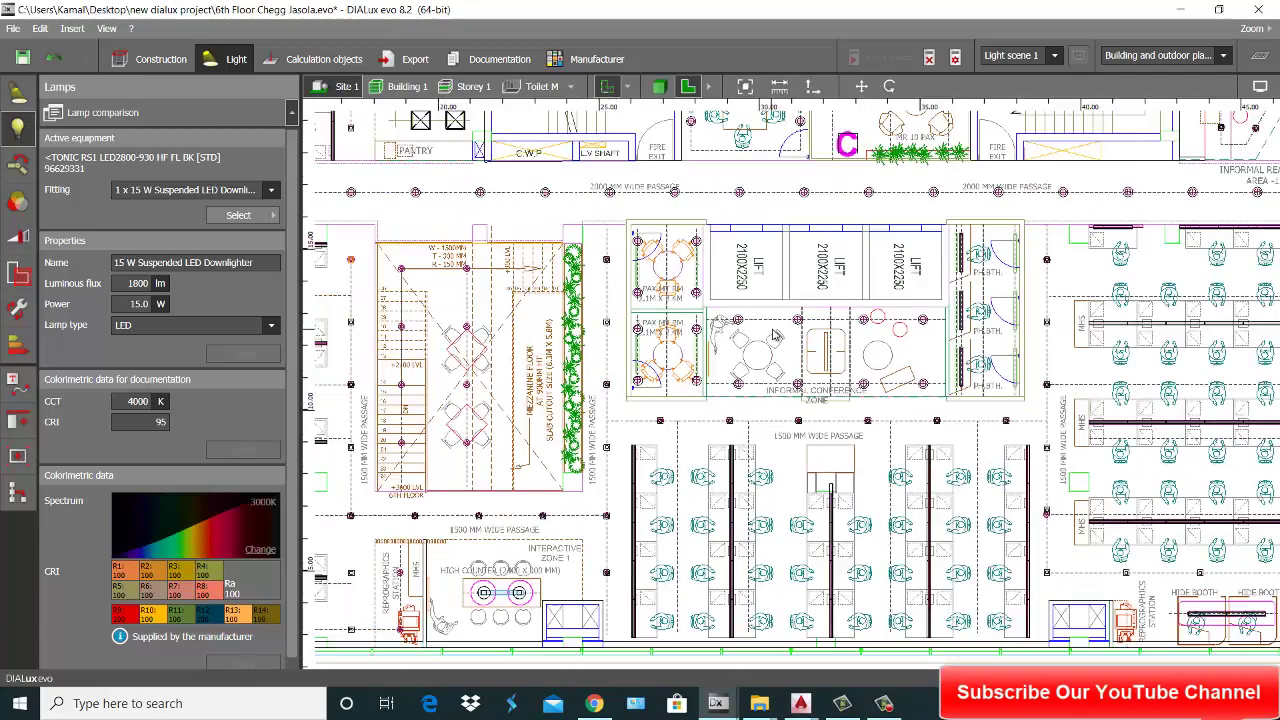
scroll(775, 335, "down", 2)
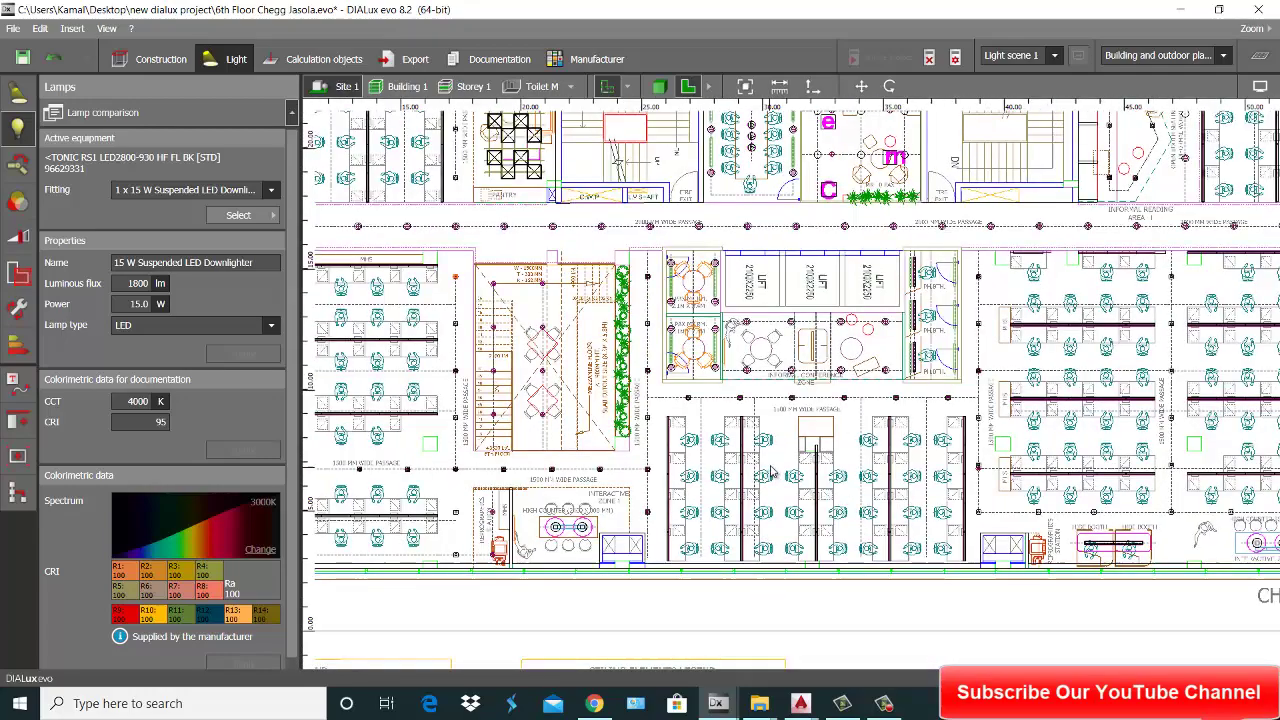
scroll(768, 350, "up", 1)
scroll(766, 355, "up", 3)
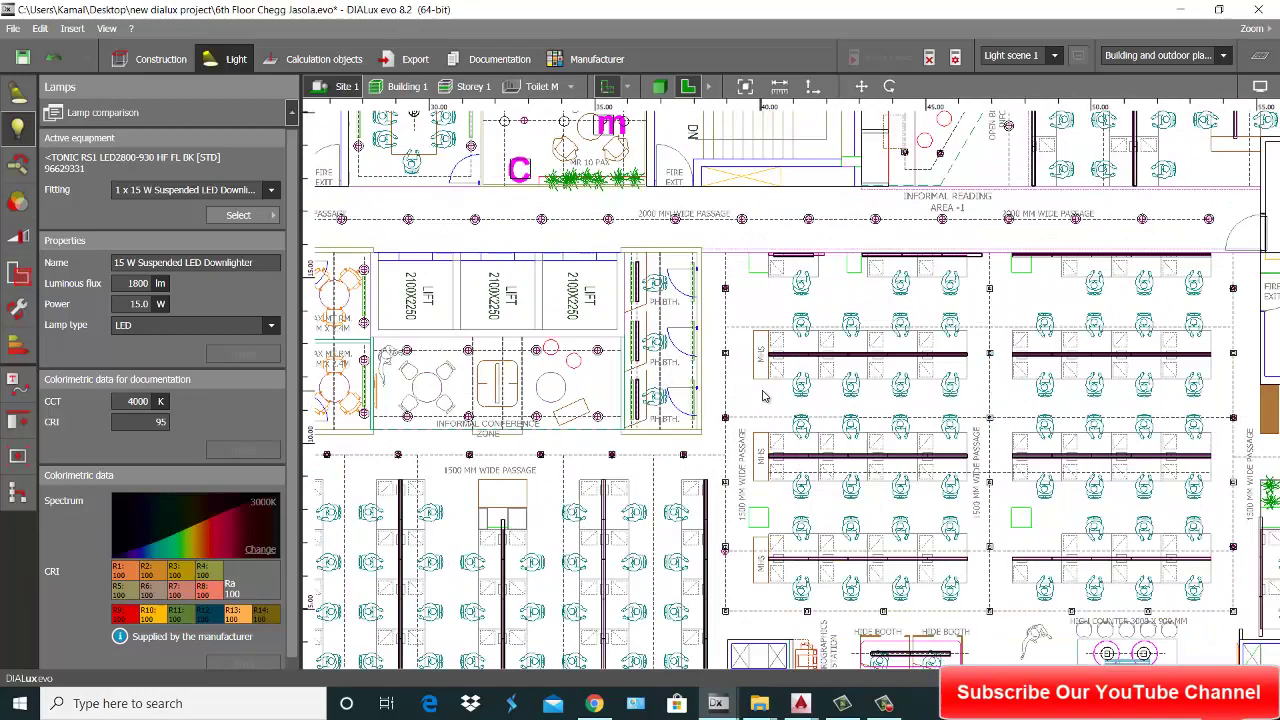
scroll(727, 372, "up", 2)
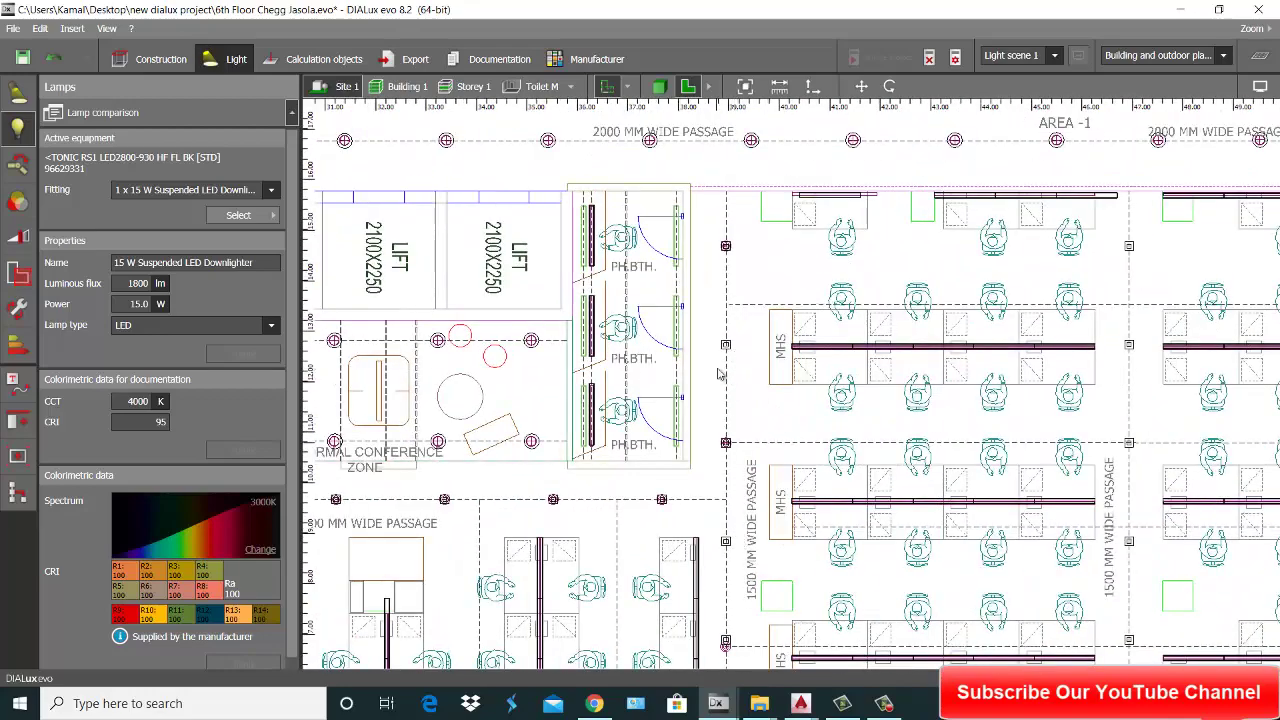
scroll(810, 366, "down", 2)
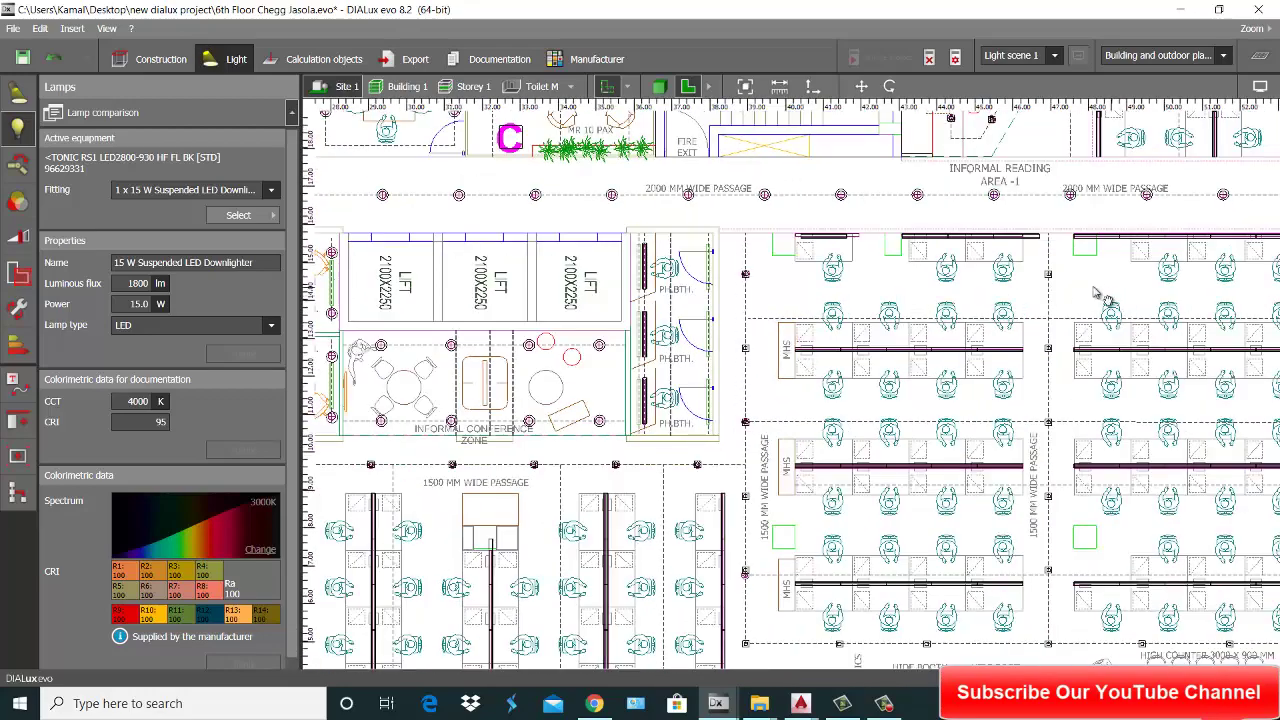
scroll(1095, 300, "up", 2)
scroll(1025, 313, "up", 1)
scroll(862, 348, "up", 2)
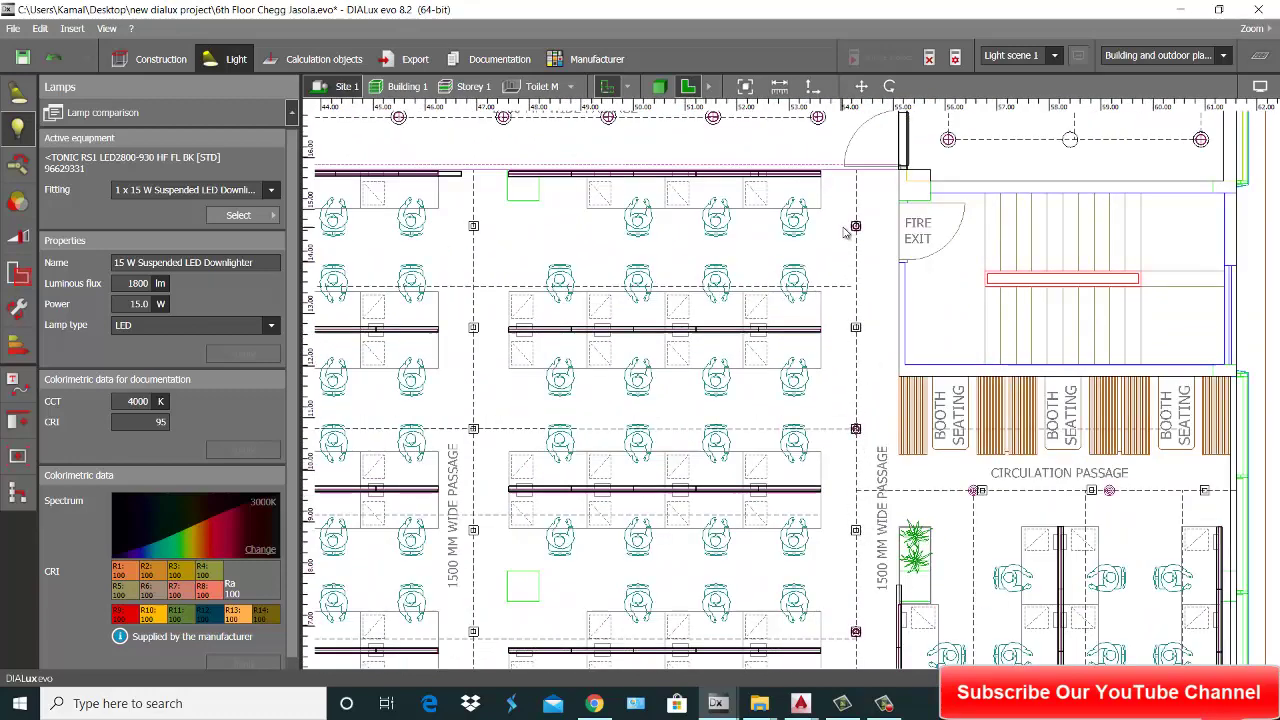
scroll(882, 354, "down", 3)
scroll(1032, 222, "up", 2)
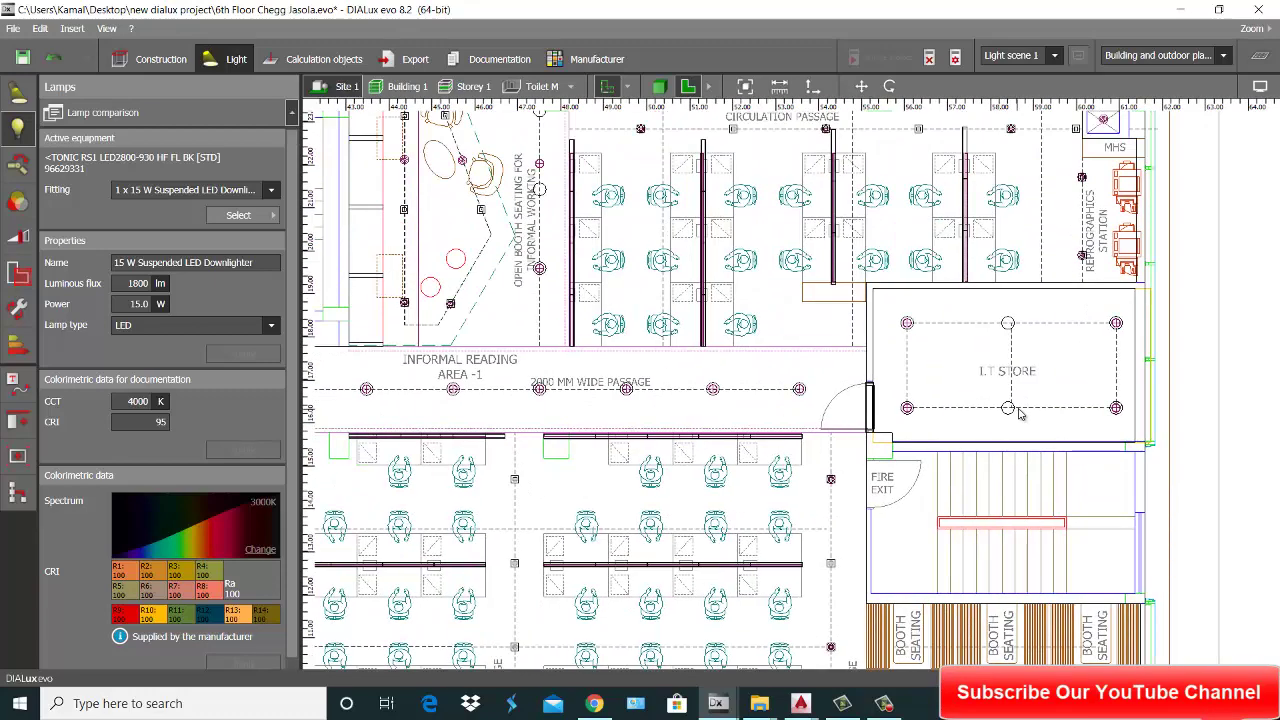
scroll(985, 398, "down", 1)
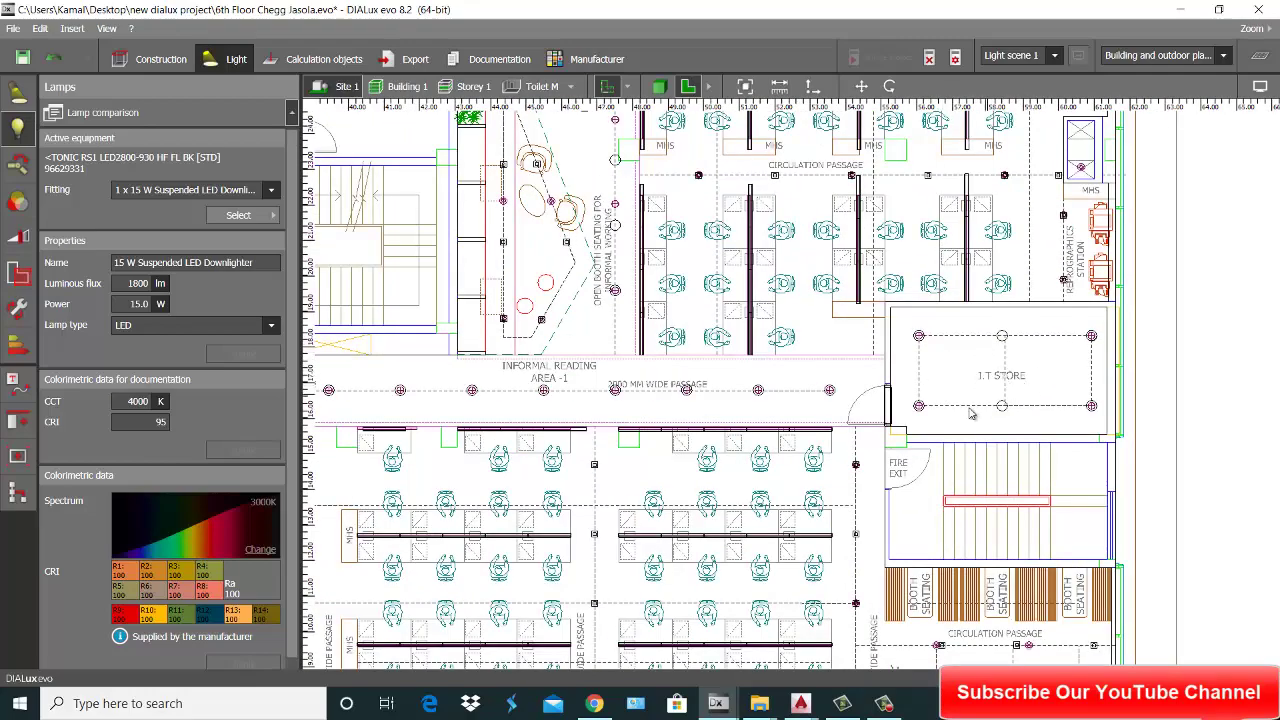
scroll(970, 413, "down", 4)
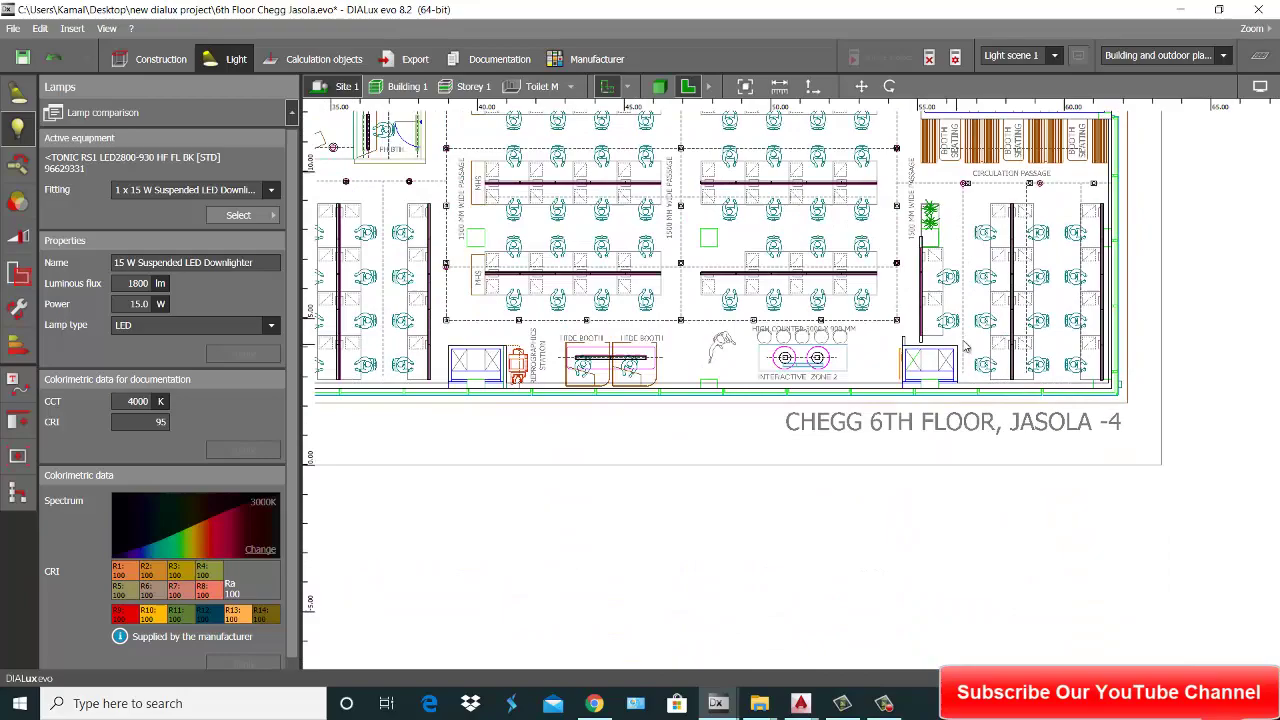
scroll(964, 347, "down", 3)
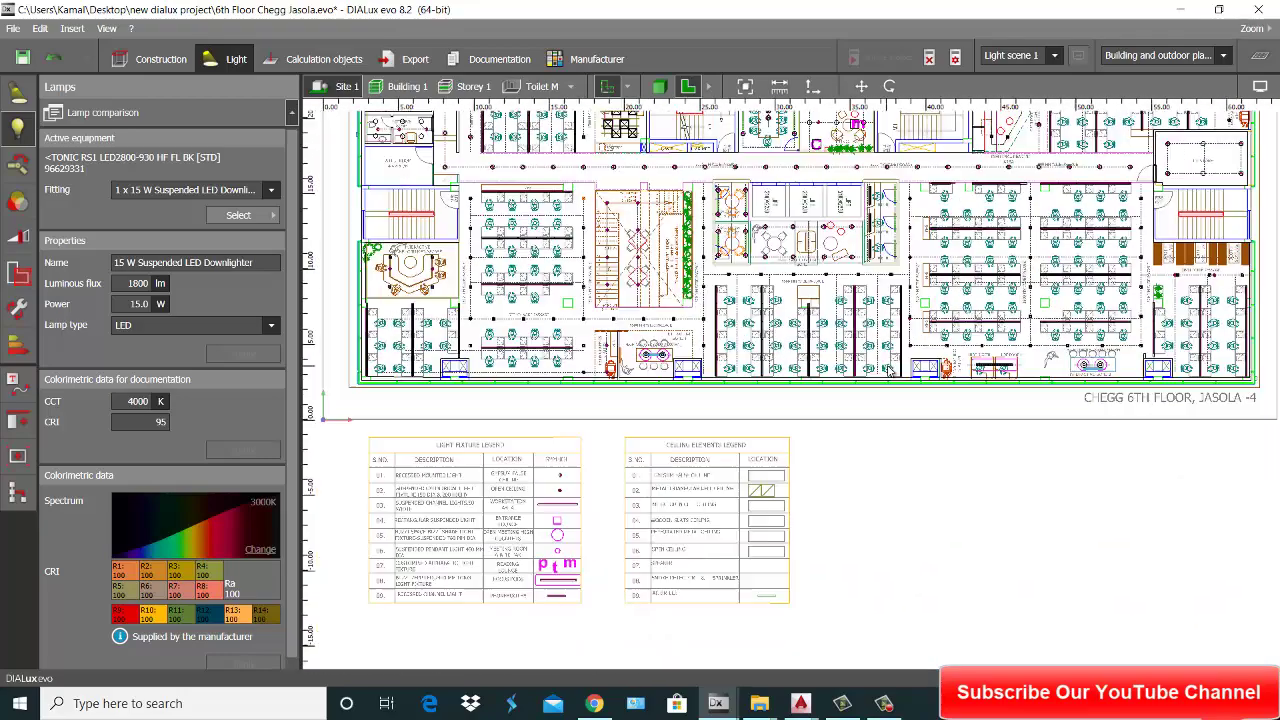
scroll(878, 350, "down", 1)
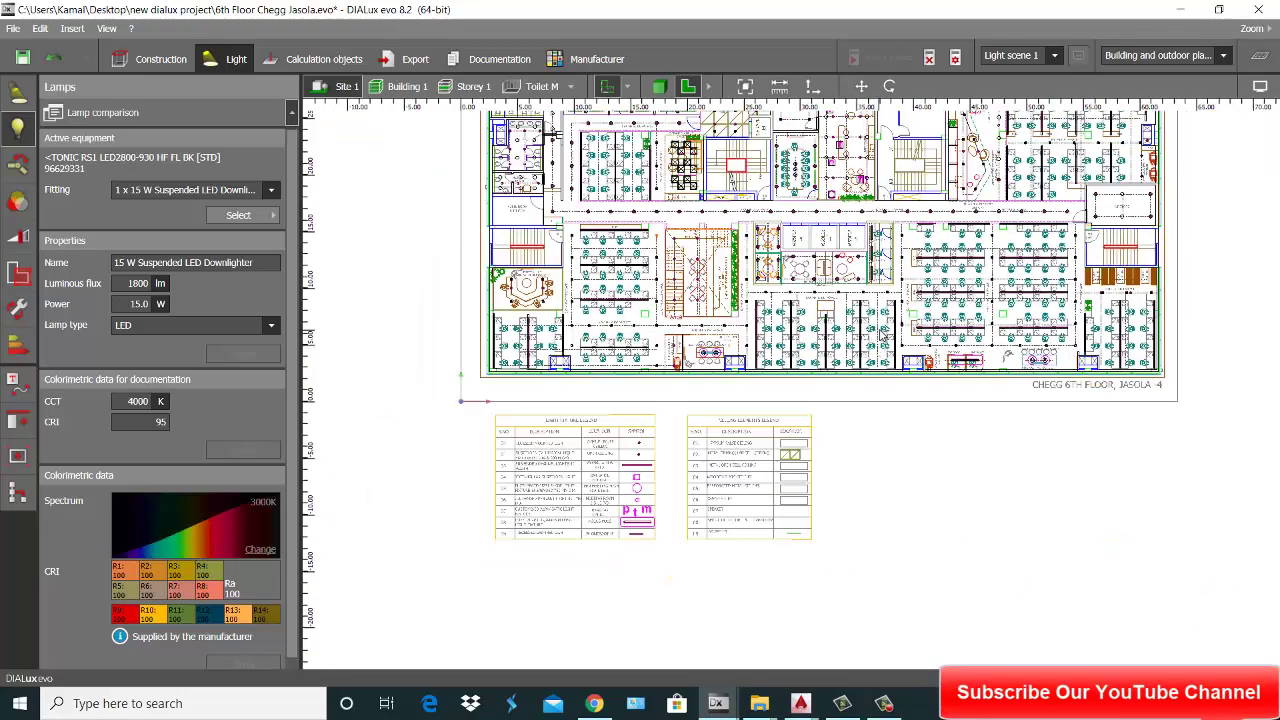
scroll(880, 336, "down", 1)
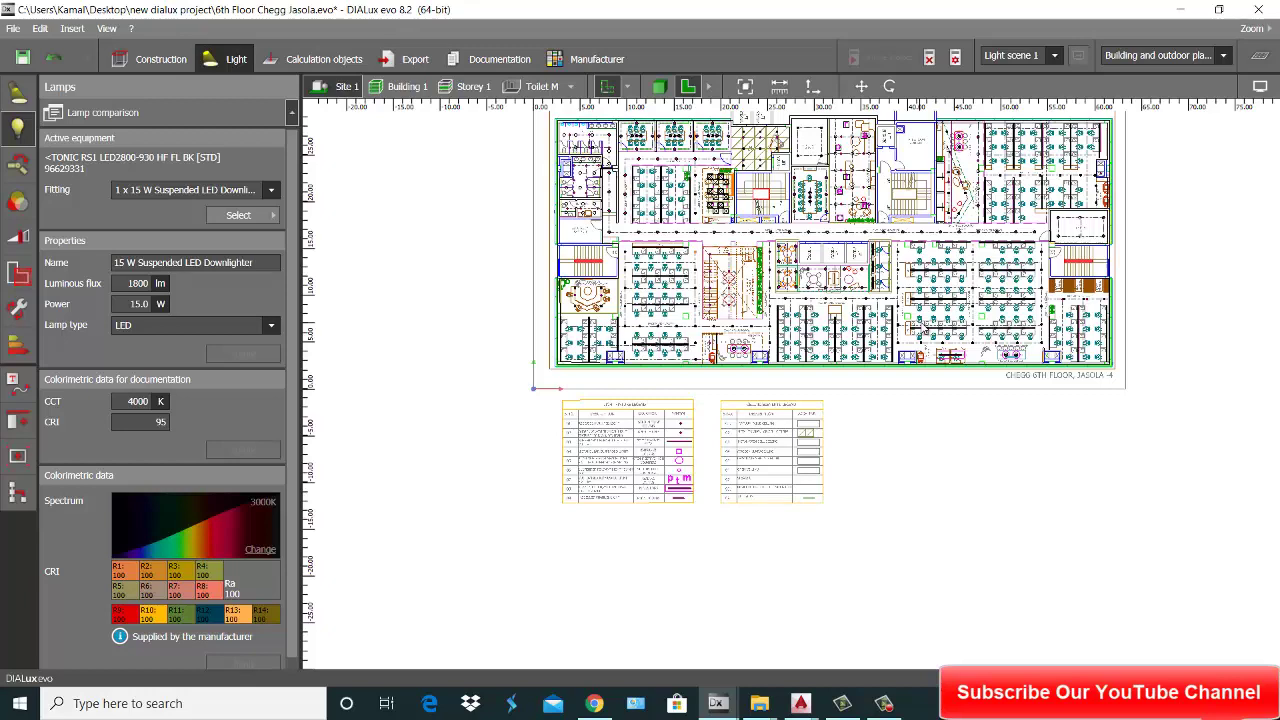
- Switch to the 3D view showing the whole of Storey 1
left_click(659, 86)
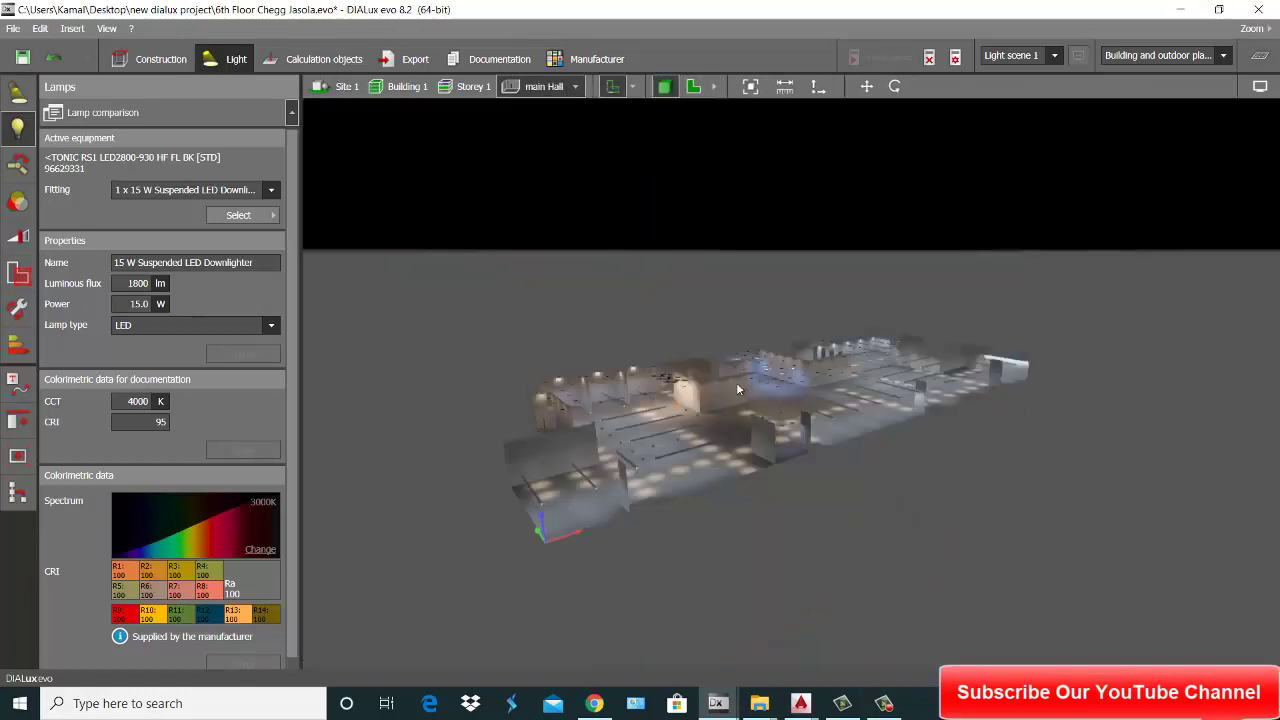
scroll(736, 382, "up", 5)
left_click(473, 86)
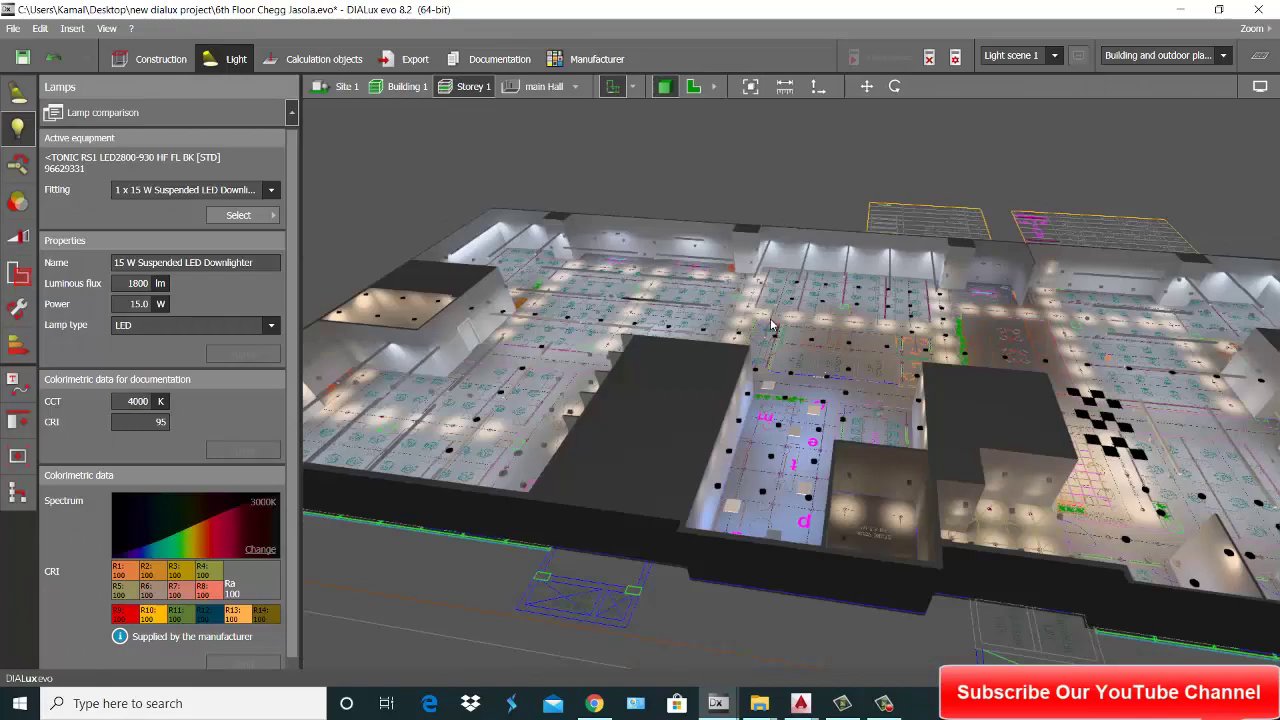
scroll(770, 318, "up", 4)
scroll(750, 303, "down", 5)
scroll(742, 327, "up", 2)
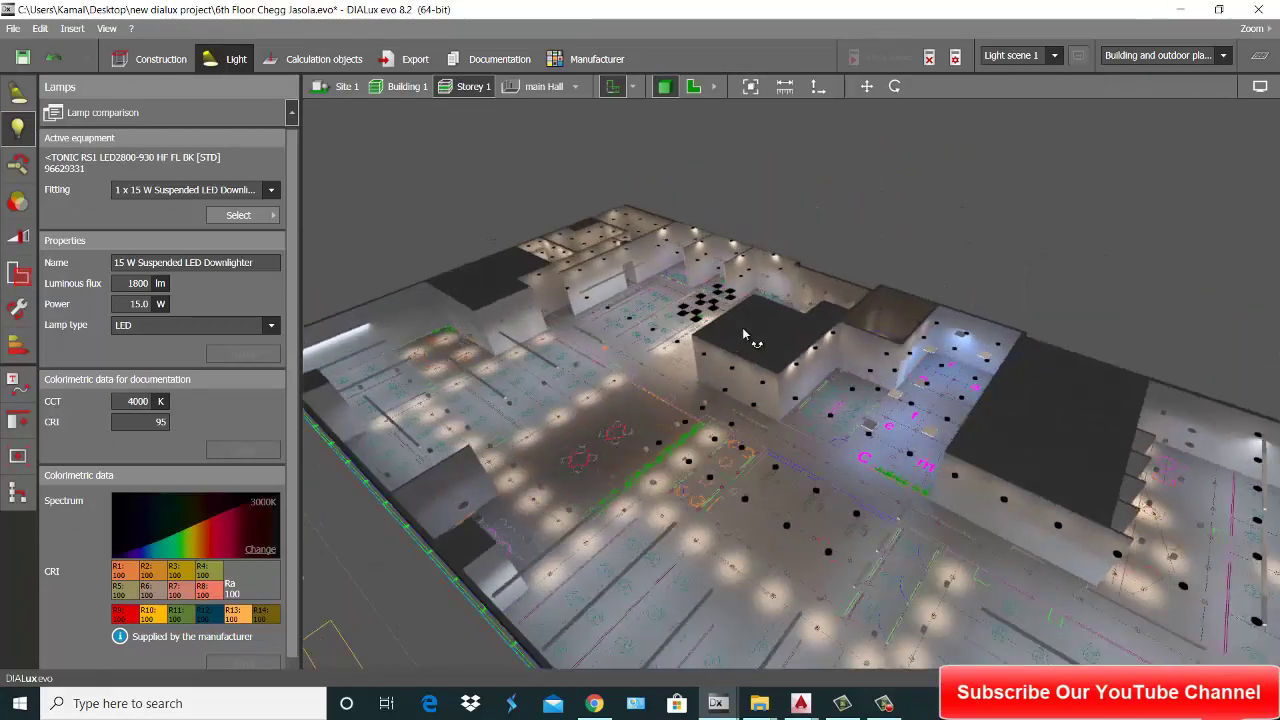
scroll(742, 327, "down", 3)
- Orbit low across the ceiling downlights and turn to look down an interior corridor
right_click_drag(752, 354, 620, 92)
scroll(650, 315, "up", 6)
right_click_drag(650, 315, 692, 365)
scroll(734, 300, "up", 6)
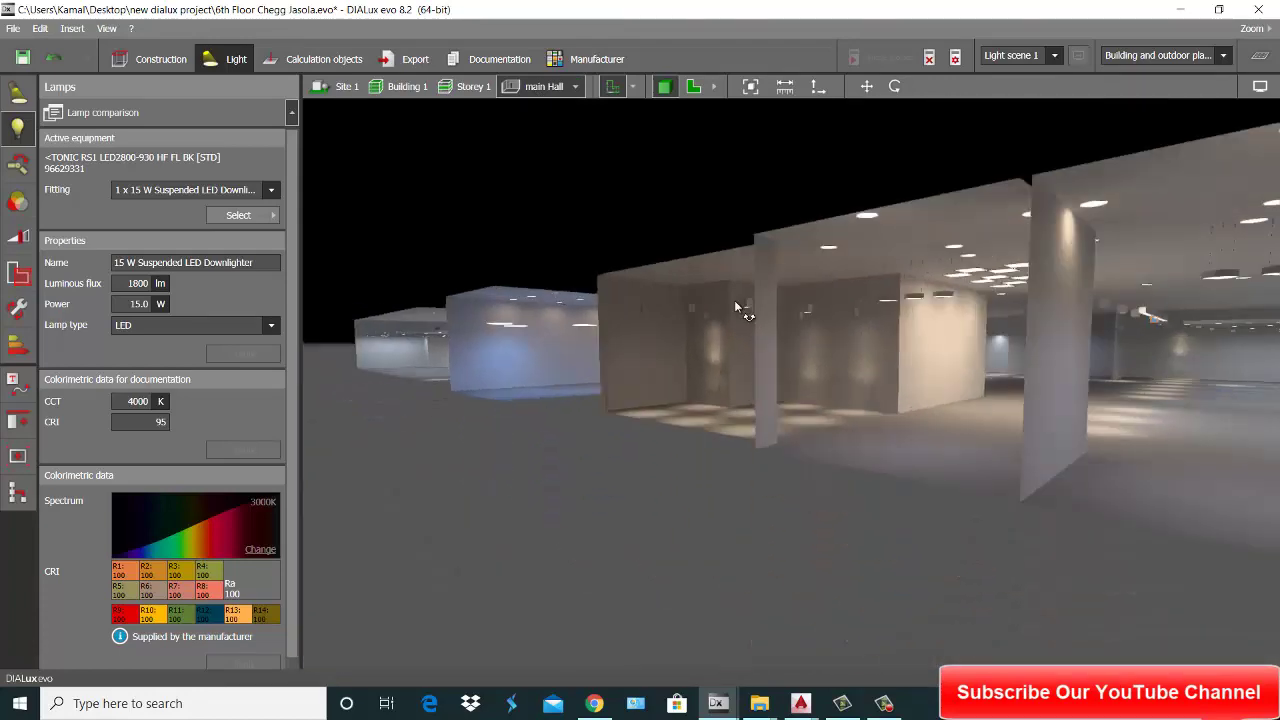
right_click_drag(696, 303, 770, 352)
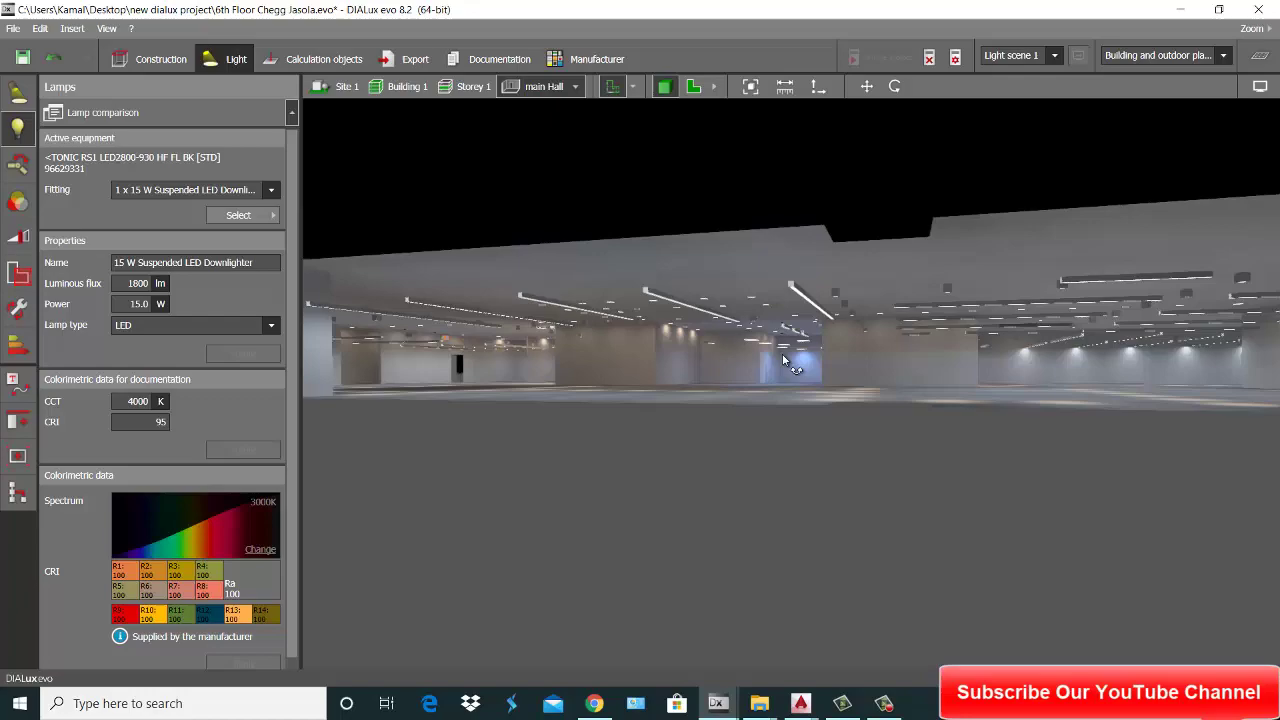